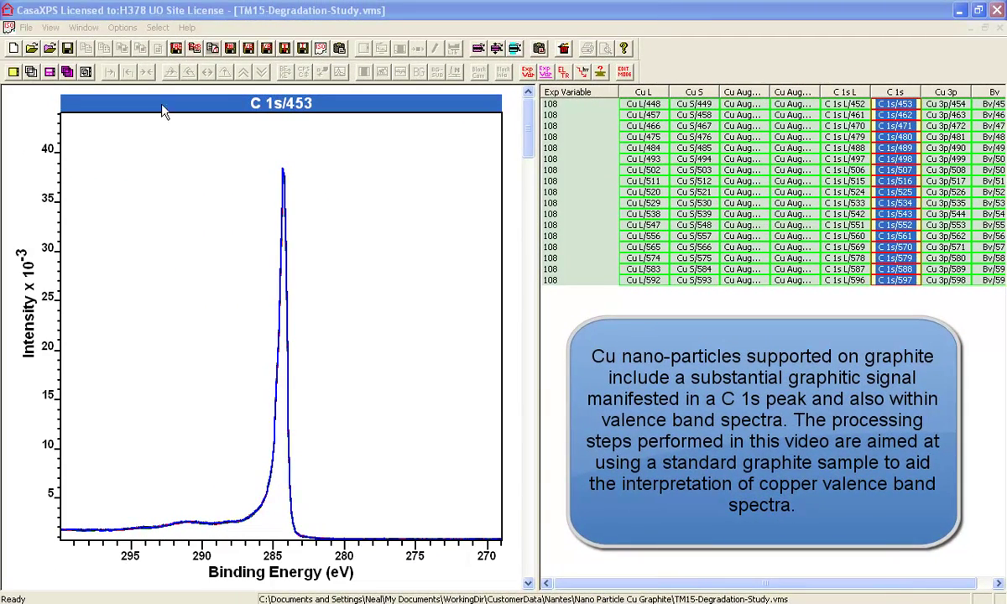
Review the 27-03-2014.vms blocks by sample name, then return to TM15-Degradation-Study
{"action": "left_click", "coordinate": [83, 27]}
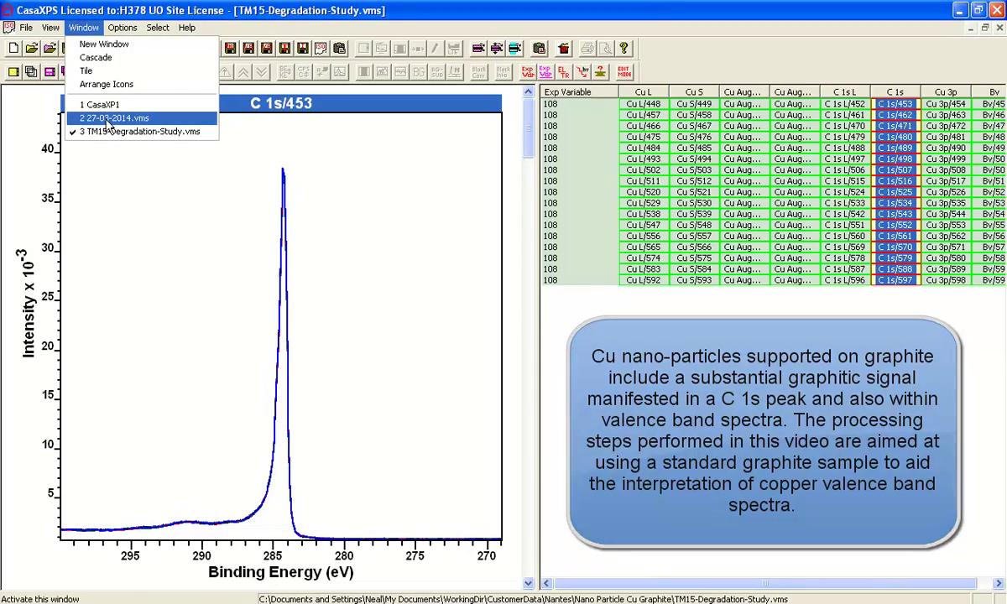
{"action": "left_click", "coordinate": [151, 120]}
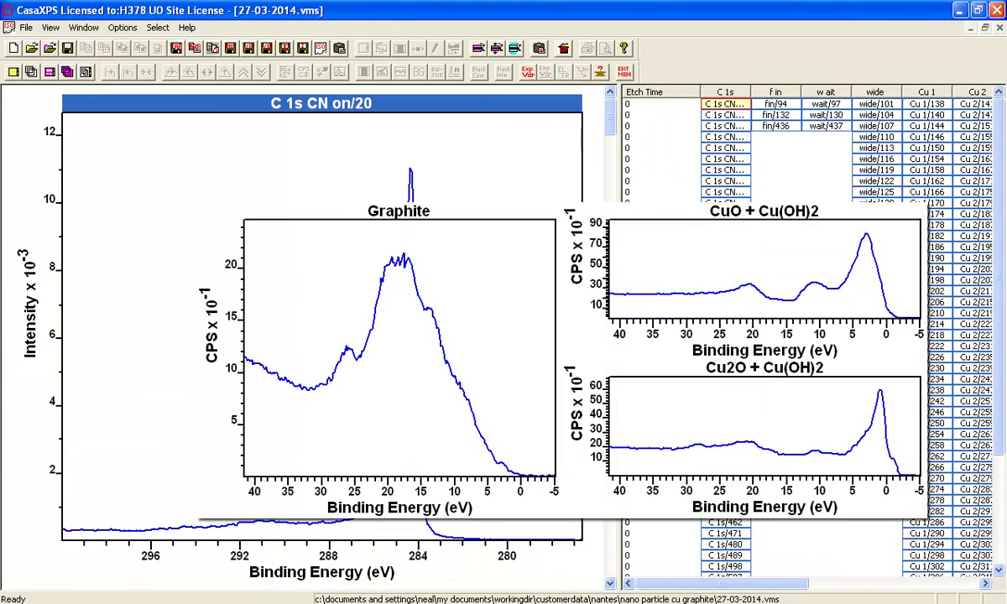
{"action": "left_click_drag", "start_coordinate": [617, 361], "coordinate": [436, 361]}
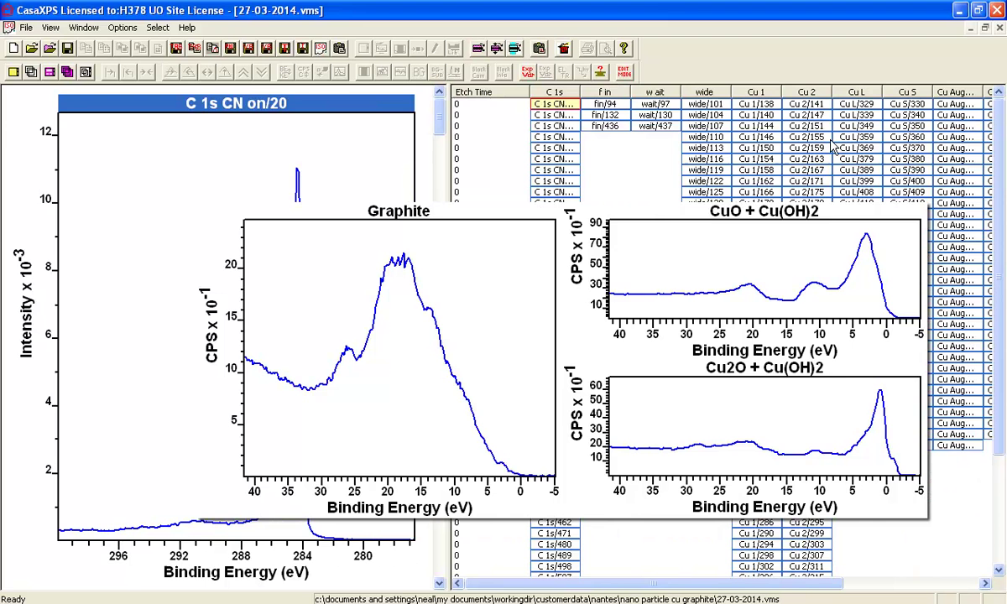
{"action": "left_click", "coordinate": [583, 67]}
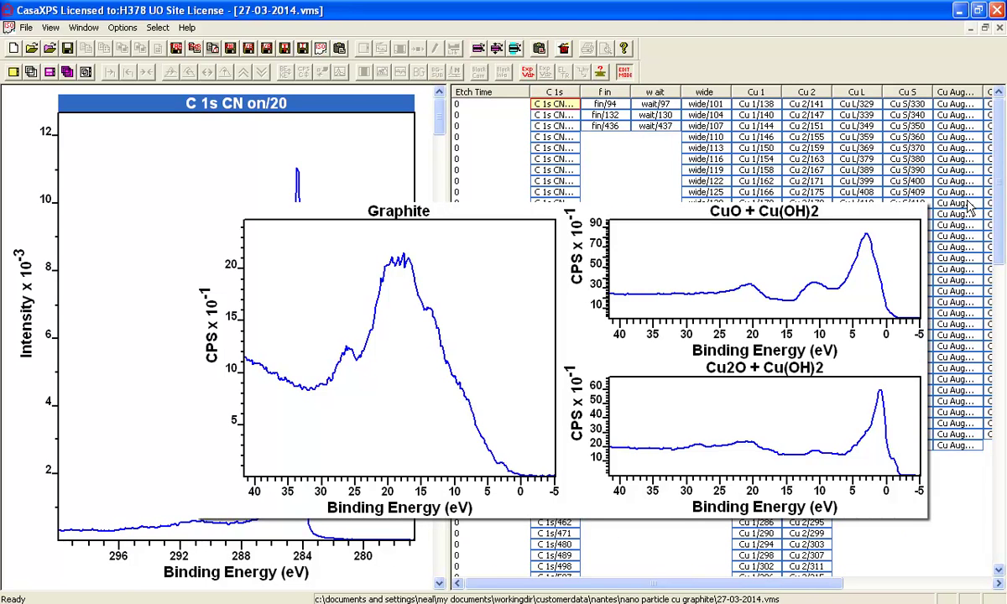
{"action": "left_click_drag", "start_coordinate": [997, 168], "coordinate": [997, 374]}
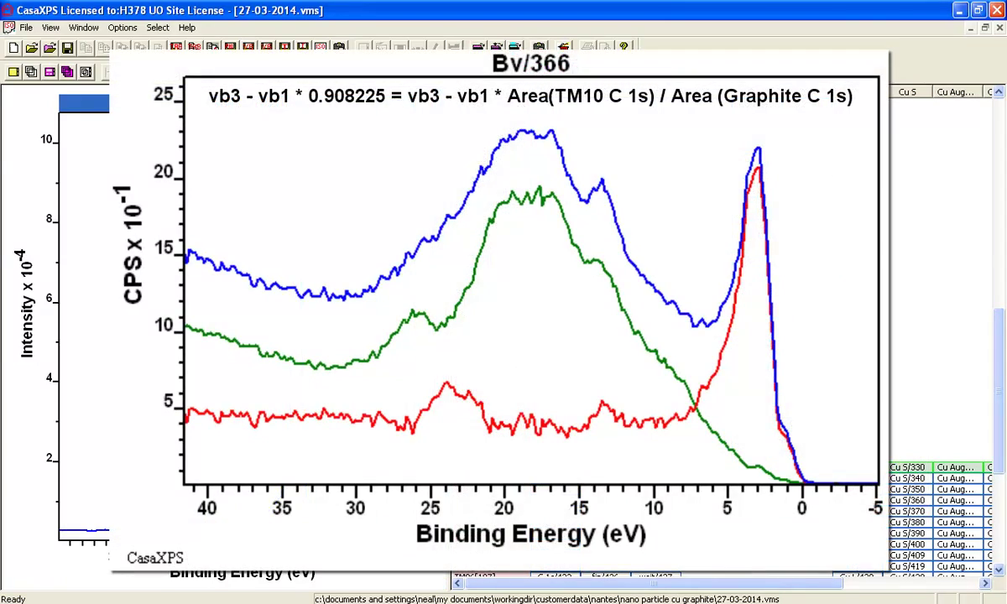
{"action": "left_click", "coordinate": [84, 27]}
{"action": "left_click", "coordinate": [95, 132]}
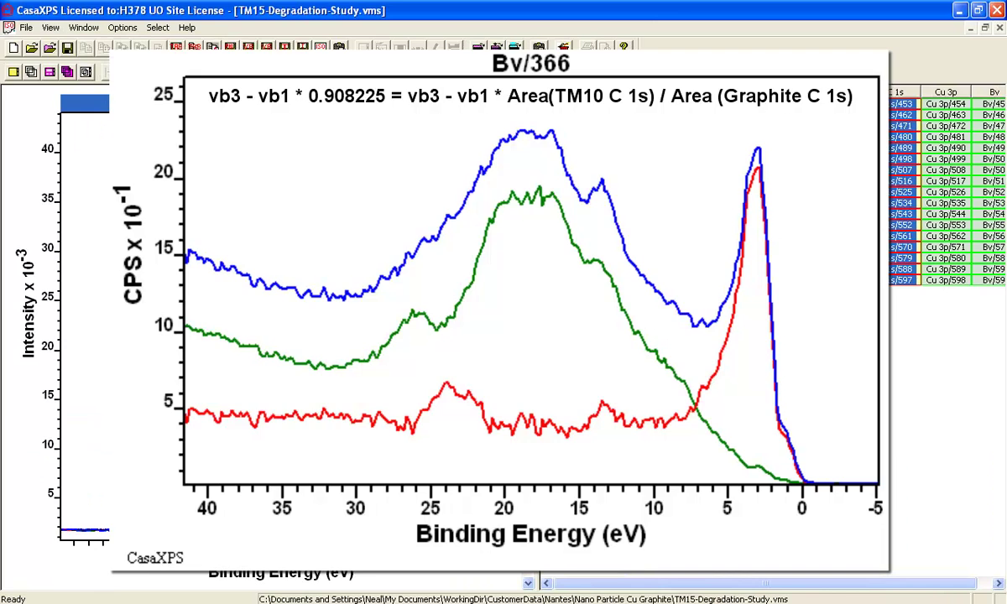
Copy the selected graphite and TM15 C 1s blocks into a new document, labelled by sample
{"action": "left_click", "coordinate": [14, 48]}
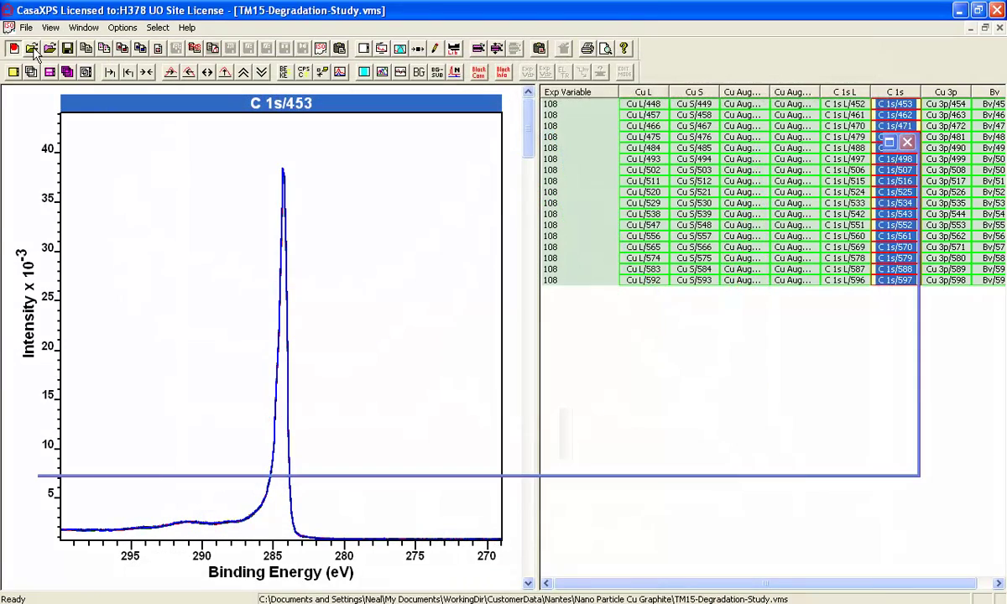
{"action": "left_click", "coordinate": [540, 50]}
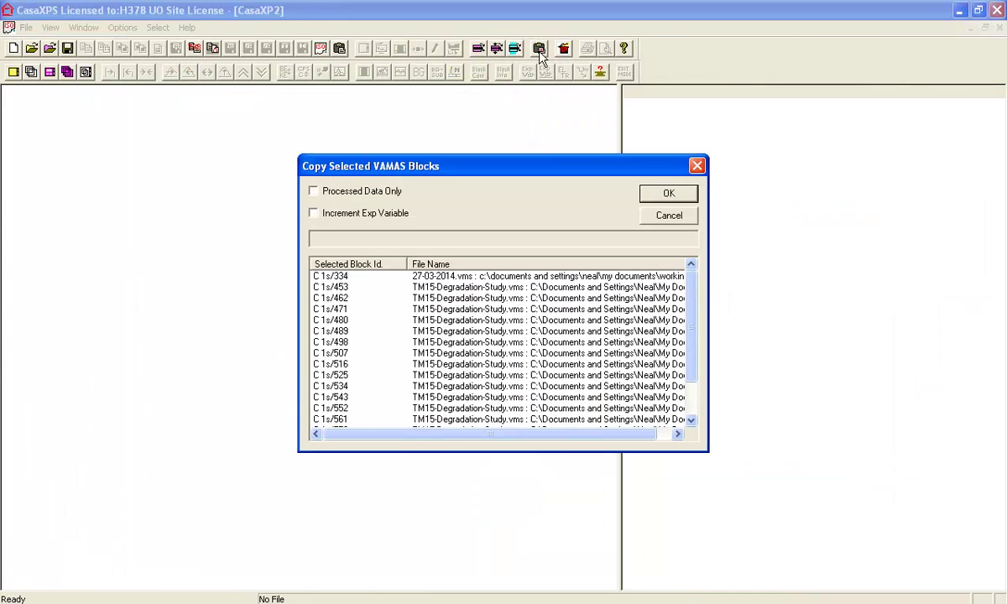
{"action": "left_click", "coordinate": [663, 196]}
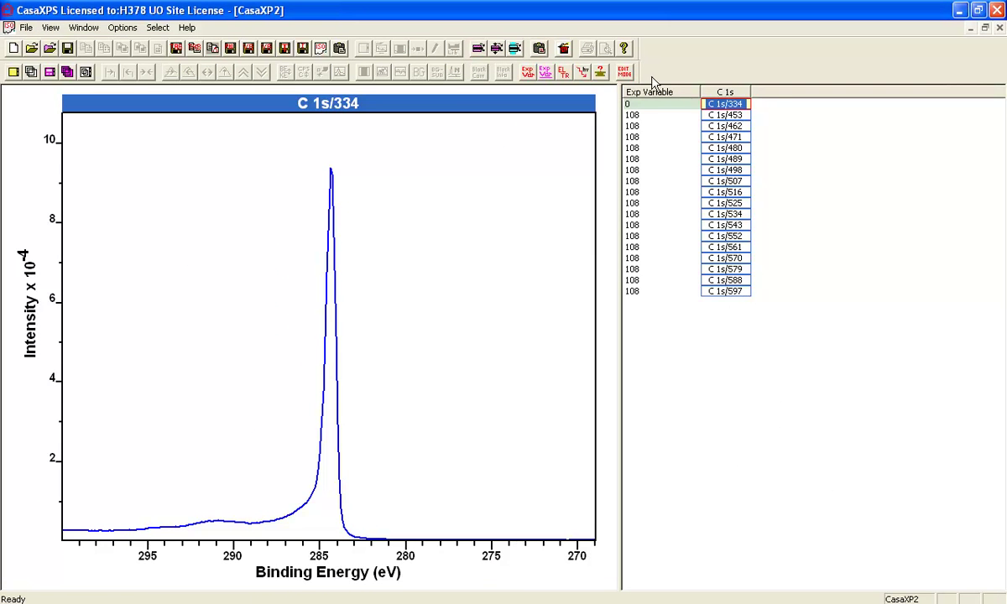
{"action": "left_click", "coordinate": [623, 72]}
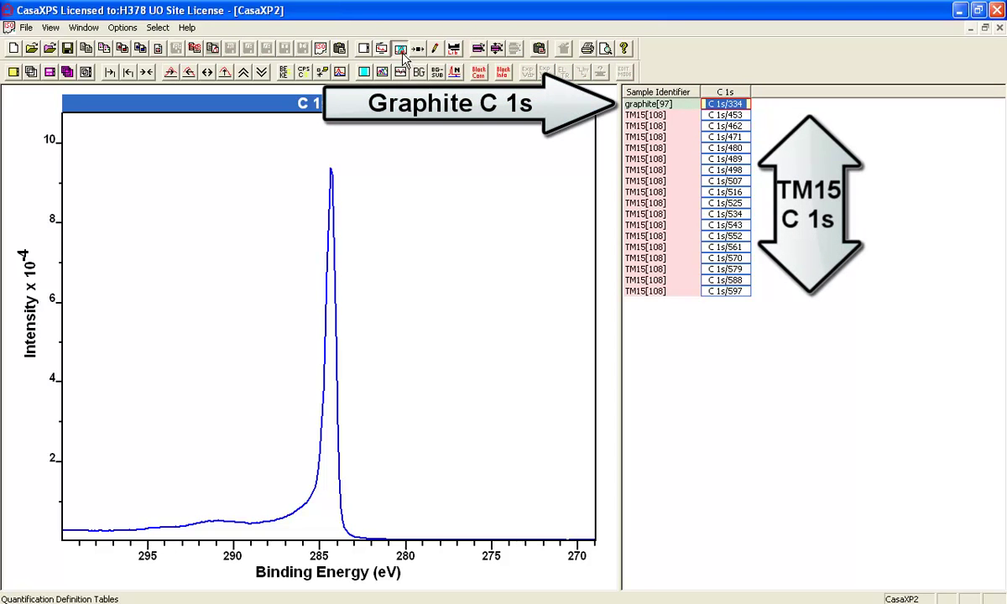
Create a C 1s area region spanning 299.246–278.936 eV on graphite's C 1s spectrum
{"action": "left_click", "coordinate": [401, 49]}
{"action": "left_click_drag", "start_coordinate": [504, 109], "coordinate": [768, 169]}
{"action": "left_click", "coordinate": [669, 467]}
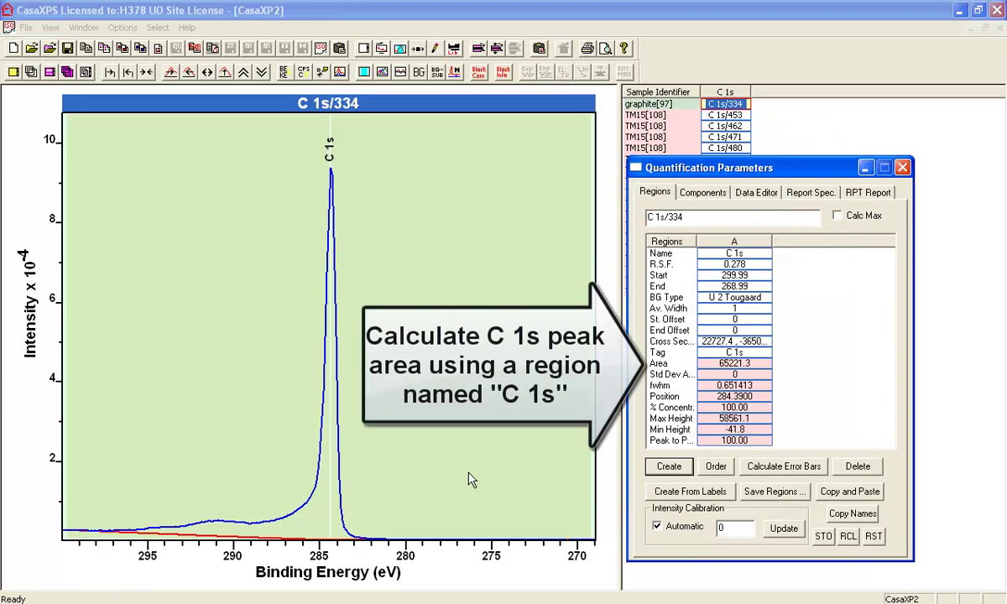
{"action": "left_click", "coordinate": [587, 467]}
{"action": "left_click_drag", "start_coordinate": [499, 474], "coordinate": [423, 472]}
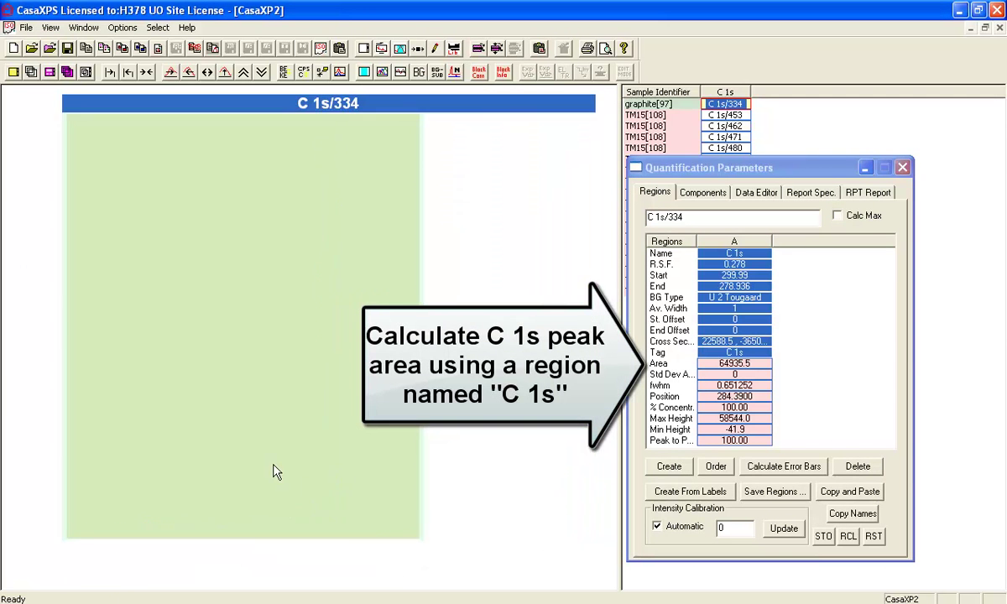
{"action": "left_click", "coordinate": [68, 468]}
{"action": "left_click_drag", "start_coordinate": [69, 468], "coordinate": [74, 466]}
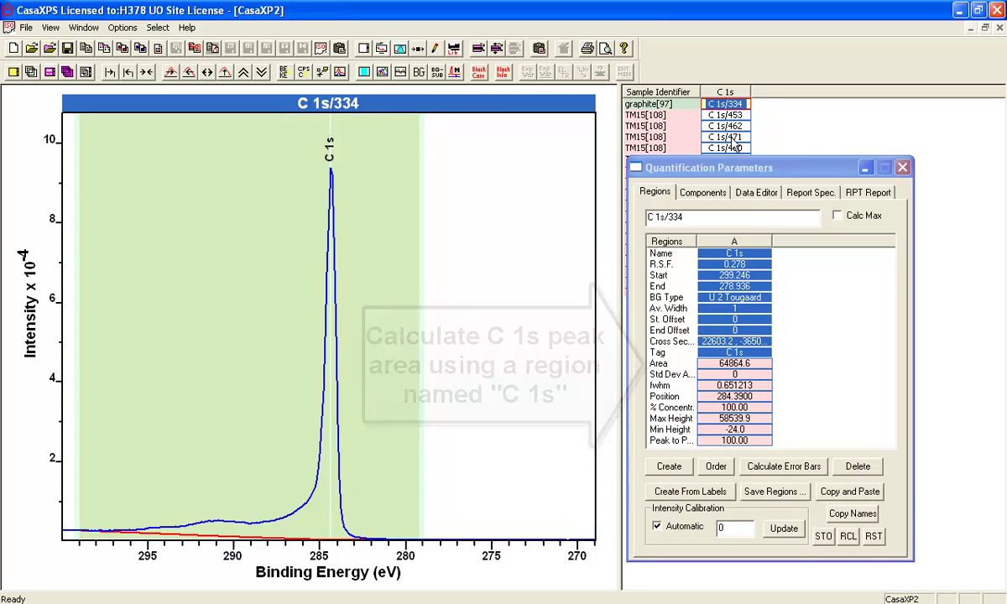
Propagate the C 1s region to all the TM15 C 1s spectra
{"action": "left_click", "coordinate": [725, 93]}
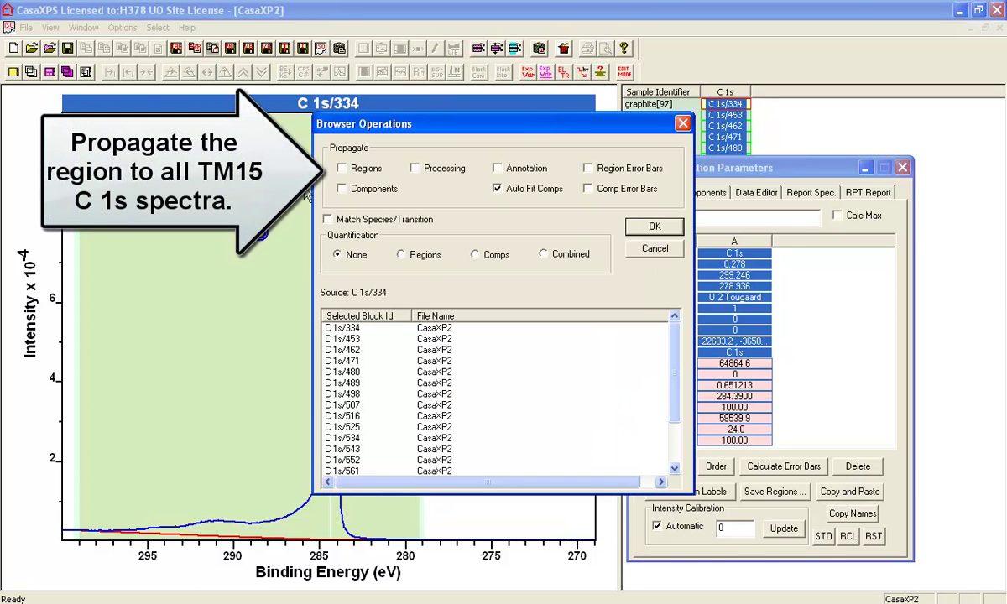
{"action": "left_click", "coordinate": [654, 227]}
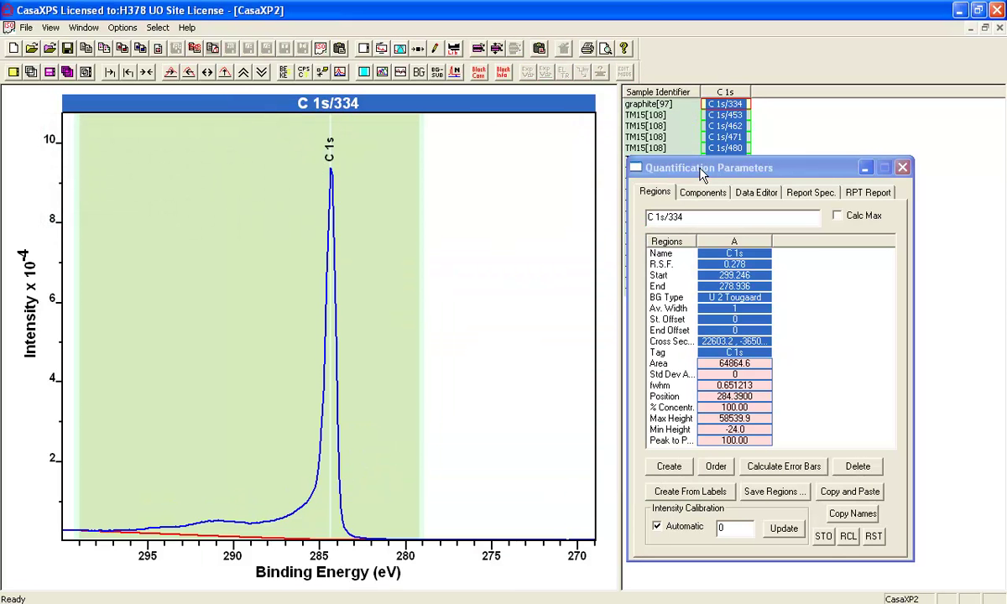
{"action": "left_click_drag", "start_coordinate": [703, 172], "coordinate": [775, 206]}
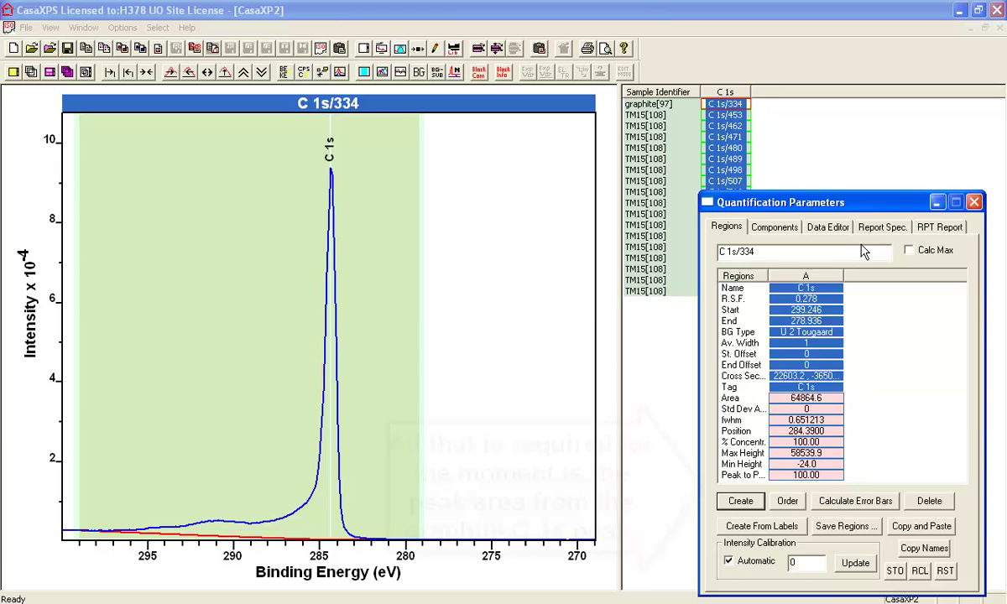
Generate a C 1s peak-area report and copy the whole report to the clipboard
{"action": "left_click", "coordinate": [881, 227]}
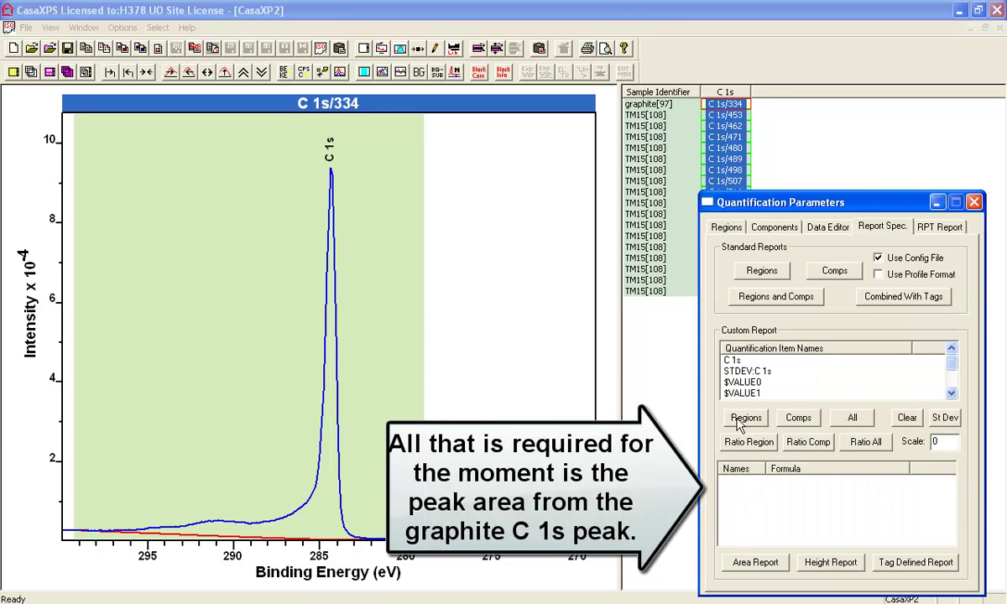
{"action": "left_click", "coordinate": [745, 418]}
{"action": "left_click", "coordinate": [745, 562]}
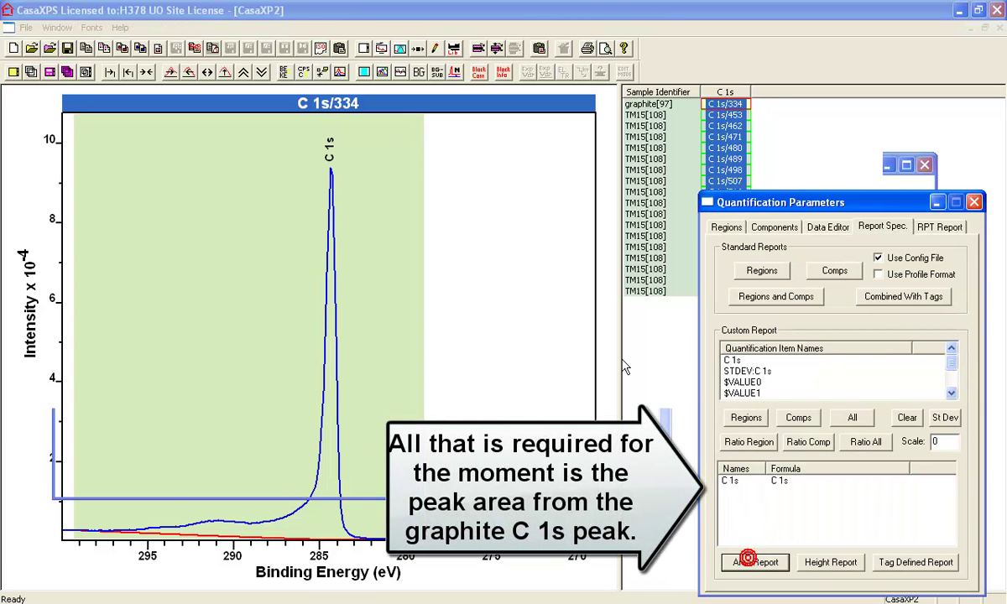
{"action": "left_click", "coordinate": [85, 48]}
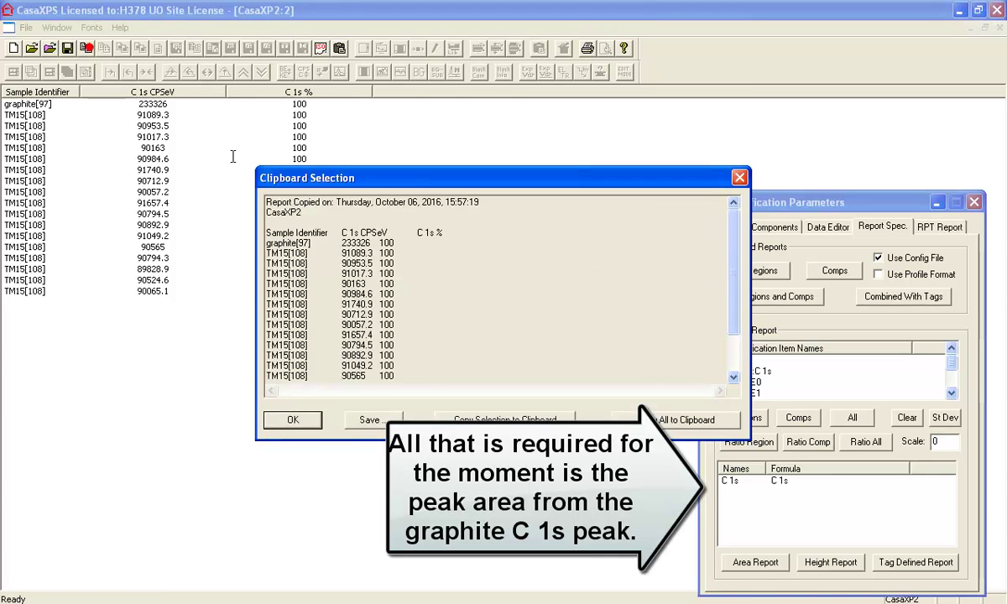
{"action": "left_click", "coordinate": [649, 418]}
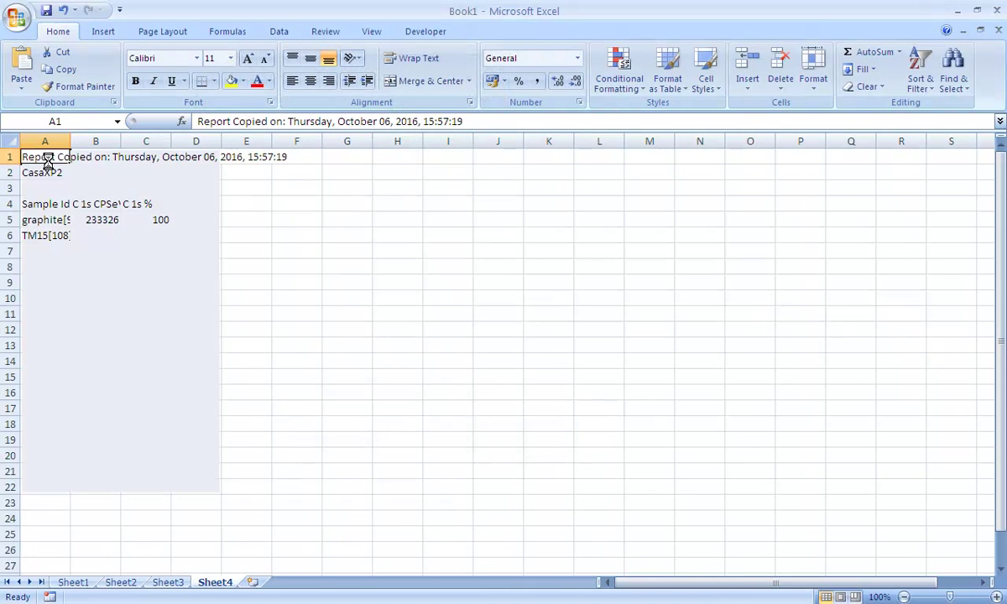
Paste the C 1s area report into Sheet4 and select the graphite value 233326 in B5
{"action": "key", "text": "ctrl+v"}
{"action": "left_click", "coordinate": [104, 220]}
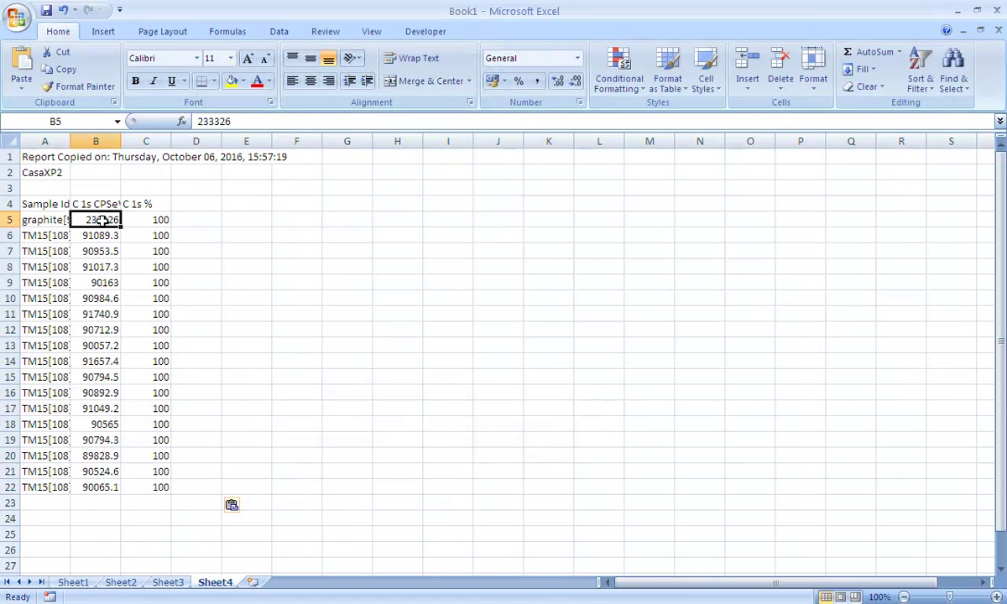
{"action": "left_click", "coordinate": [225, 121]}
{"action": "double_click", "coordinate": [215, 121]}
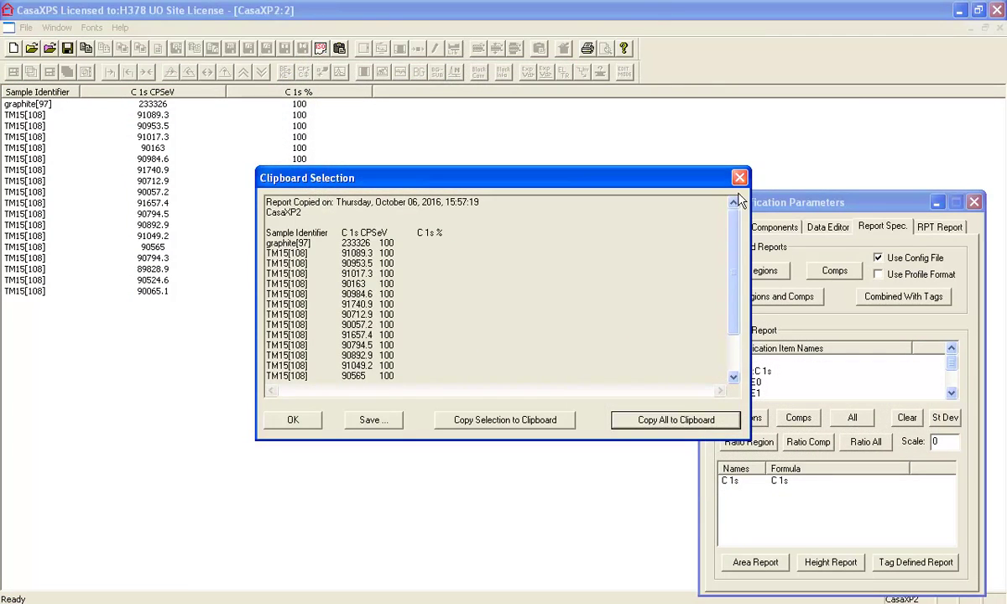
Append '/ 233326' to the C 1s custom report formula and generate the ratio report
{"action": "left_click", "coordinate": [739, 178]}
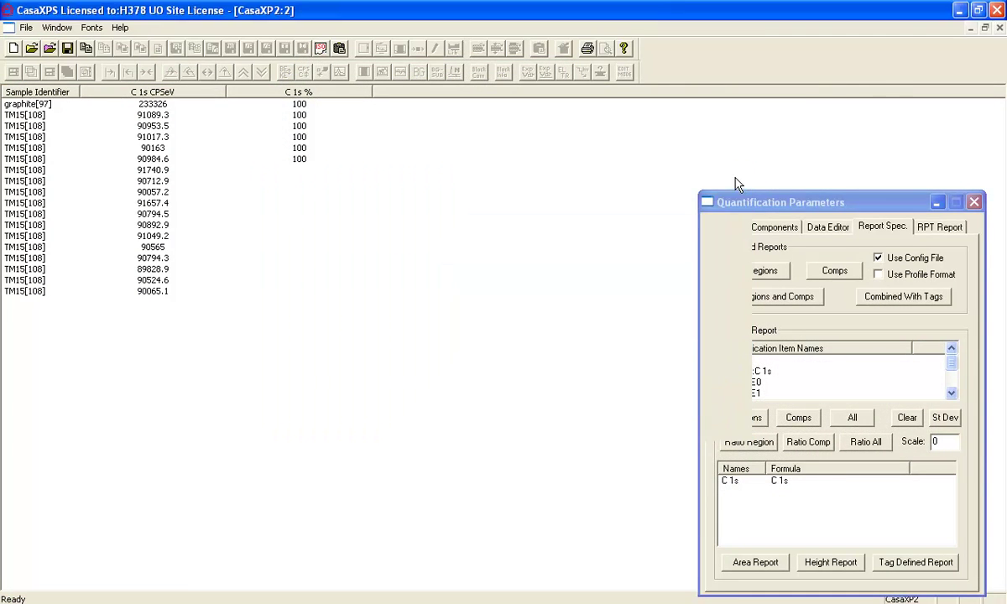
{"action": "left_click", "coordinate": [999, 28]}
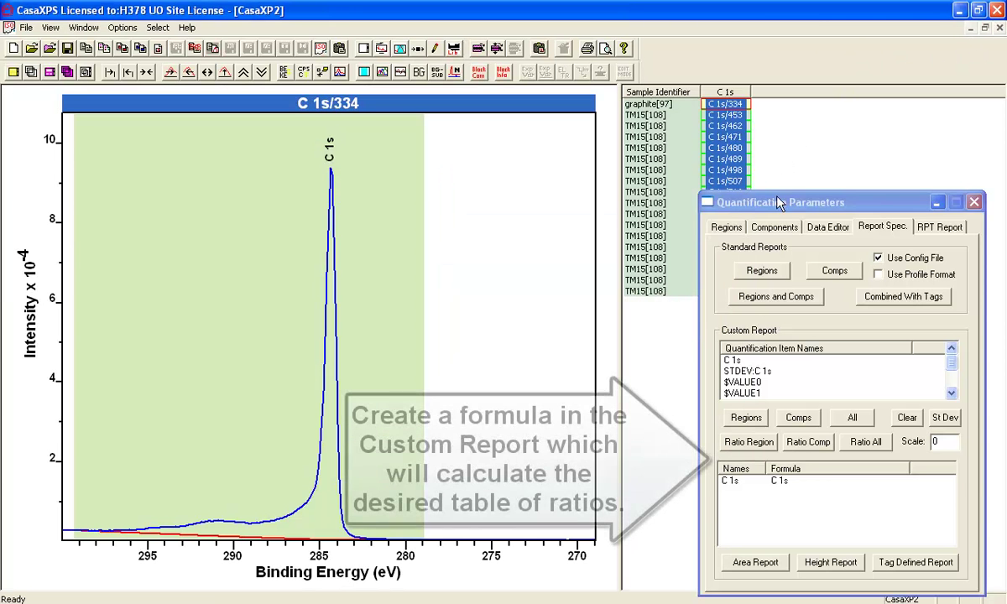
{"action": "left_click_drag", "start_coordinate": [724, 202], "coordinate": [726, 180]}
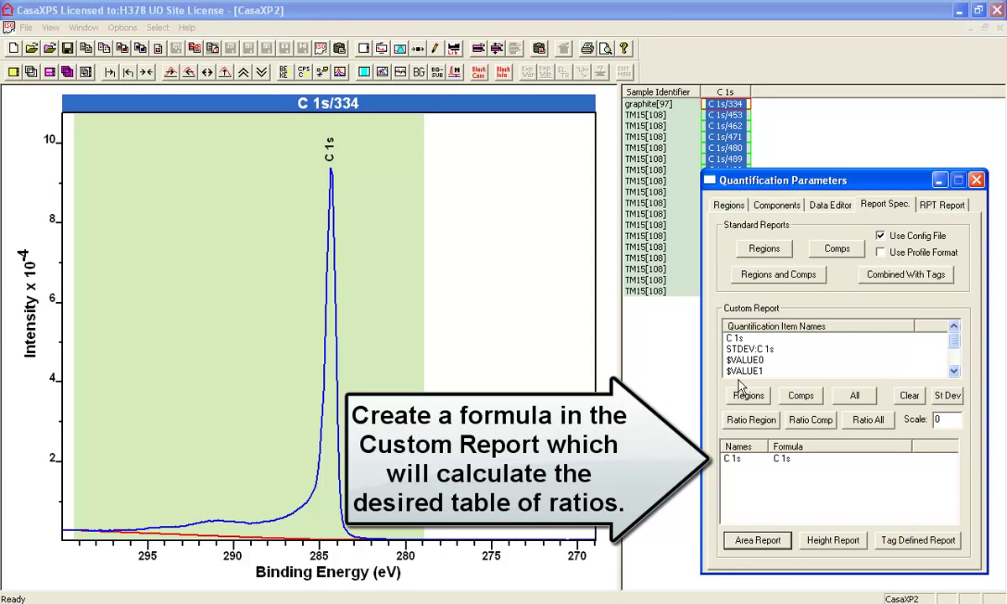
{"action": "double_click", "coordinate": [732, 462]}
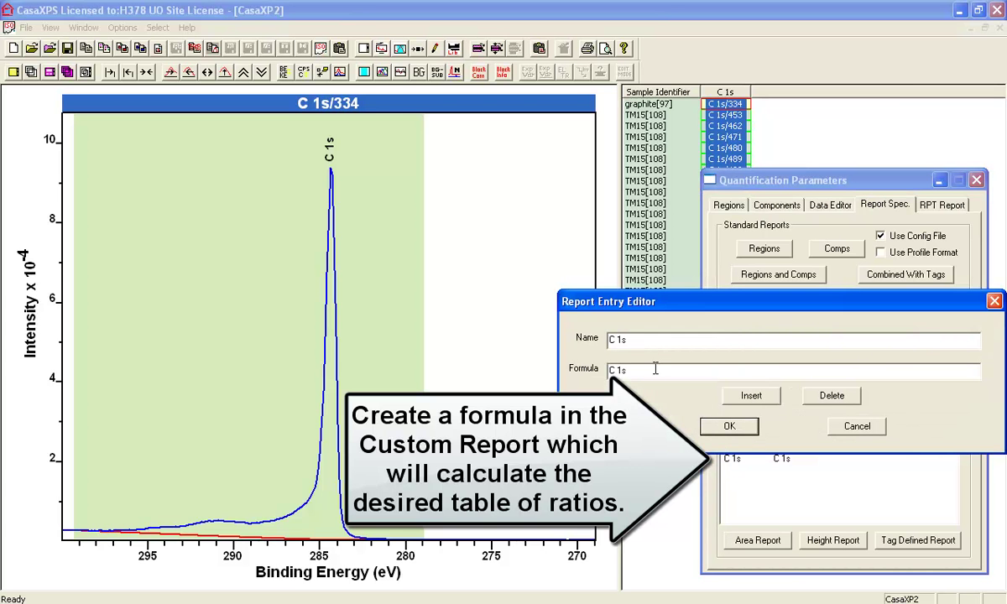
{"action": "type", "text": "/ 233326"}
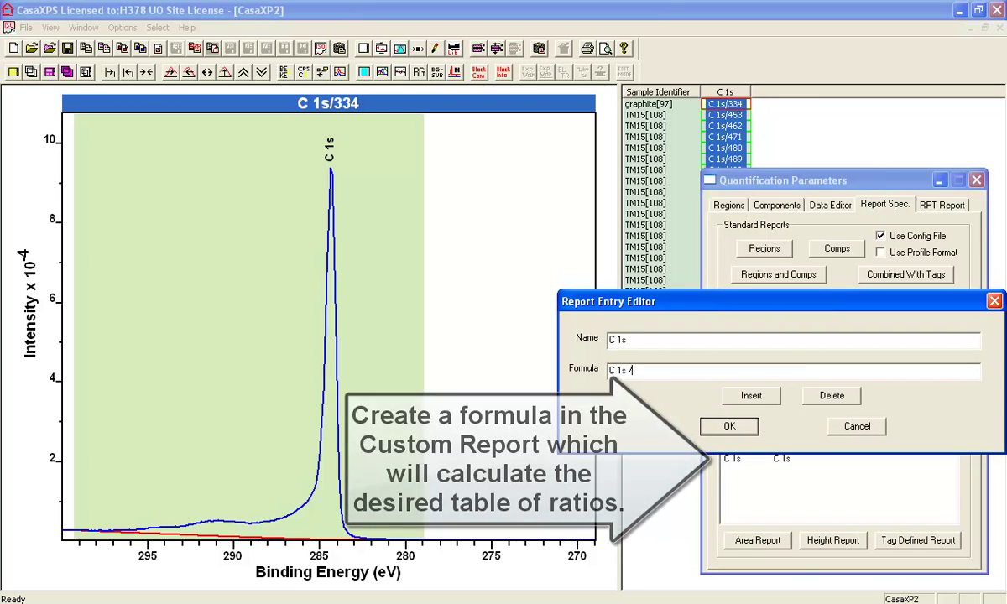
{"action": "left_click", "coordinate": [726, 426]}
{"action": "left_click", "coordinate": [757, 540]}
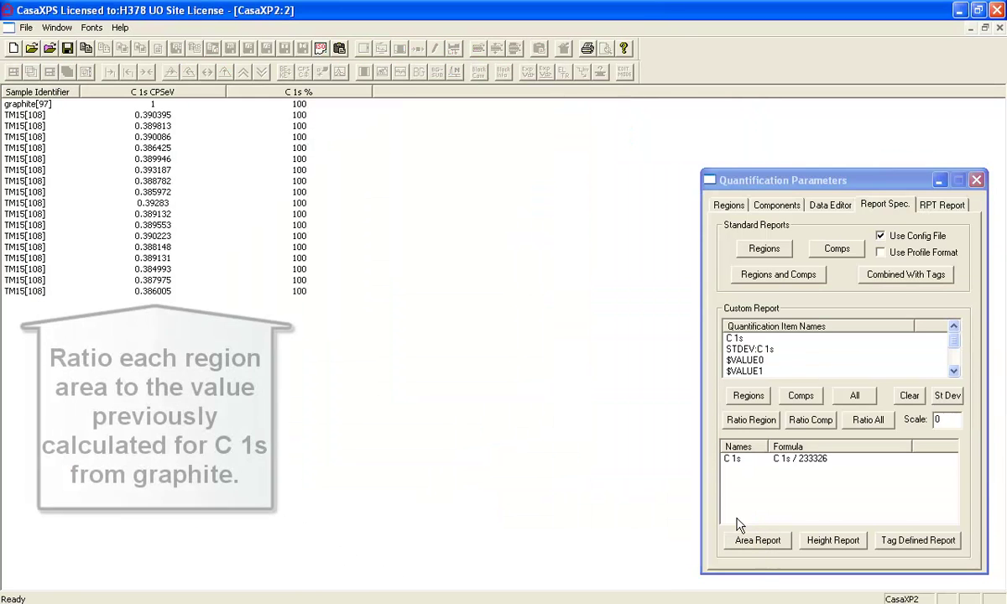
{"action": "left_click", "coordinate": [85, 48]}
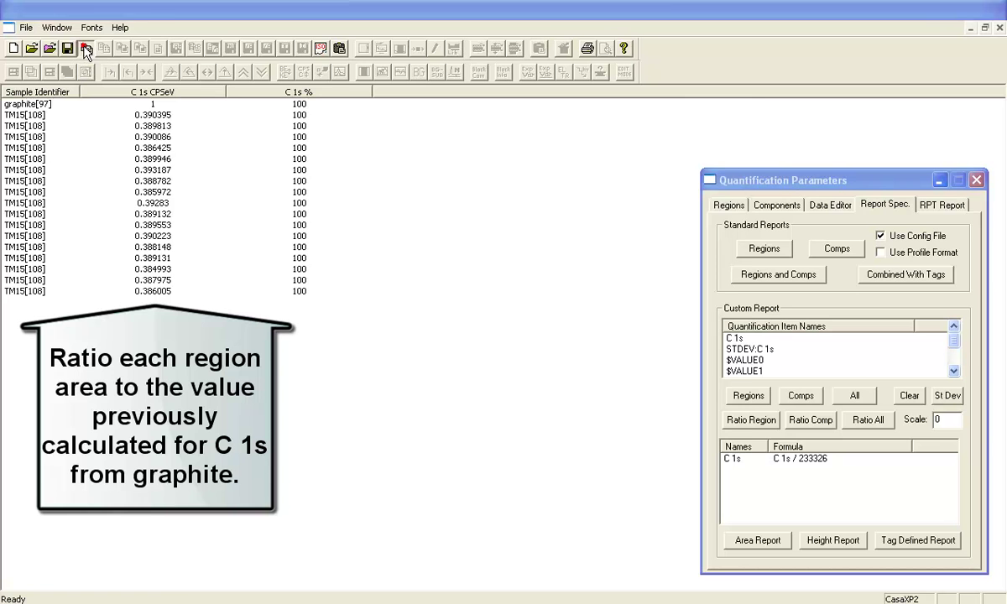
Copy the ratio report (graphite 1, TM15 ≈0.39) into Sheet4 starting at H1
{"action": "left_click", "coordinate": [648, 421]}
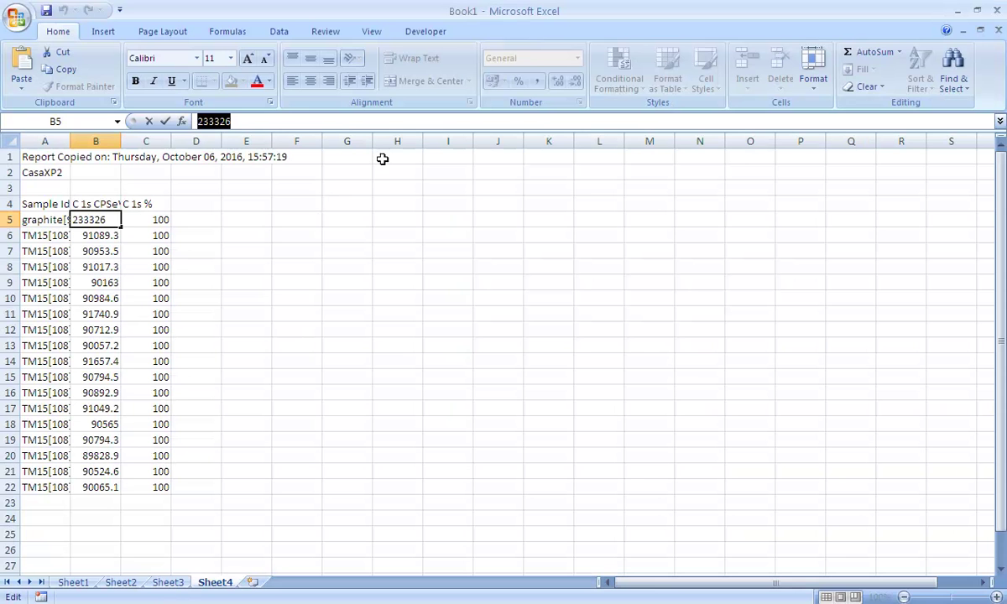
{"action": "left_click", "coordinate": [382, 159]}
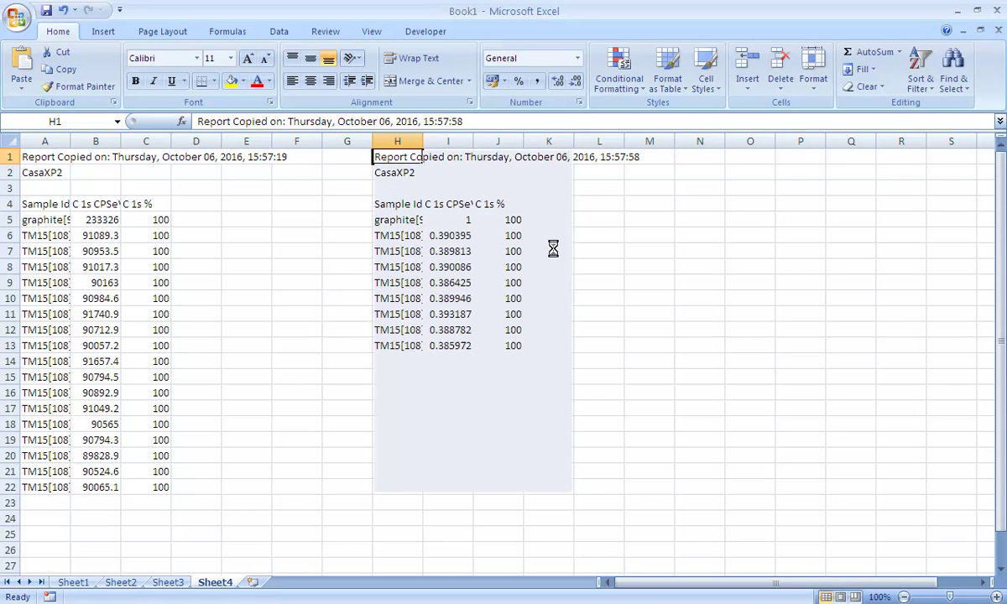
{"action": "left_click", "coordinate": [617, 220]}
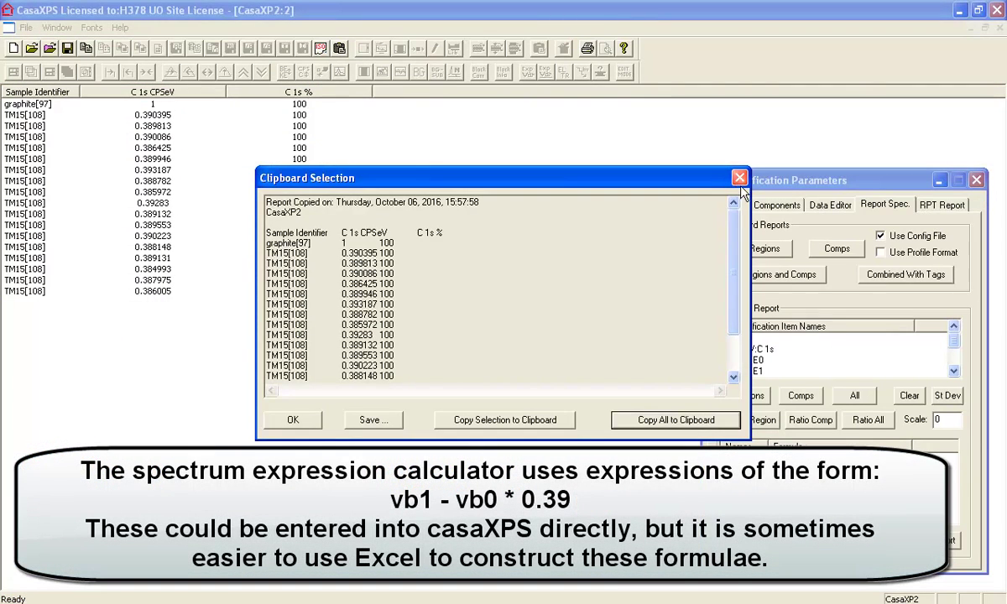
Close the report windows and CasaXP2 without saving, then select all TM15-Degradation-Study spectra
{"action": "left_click", "coordinate": [740, 179]}
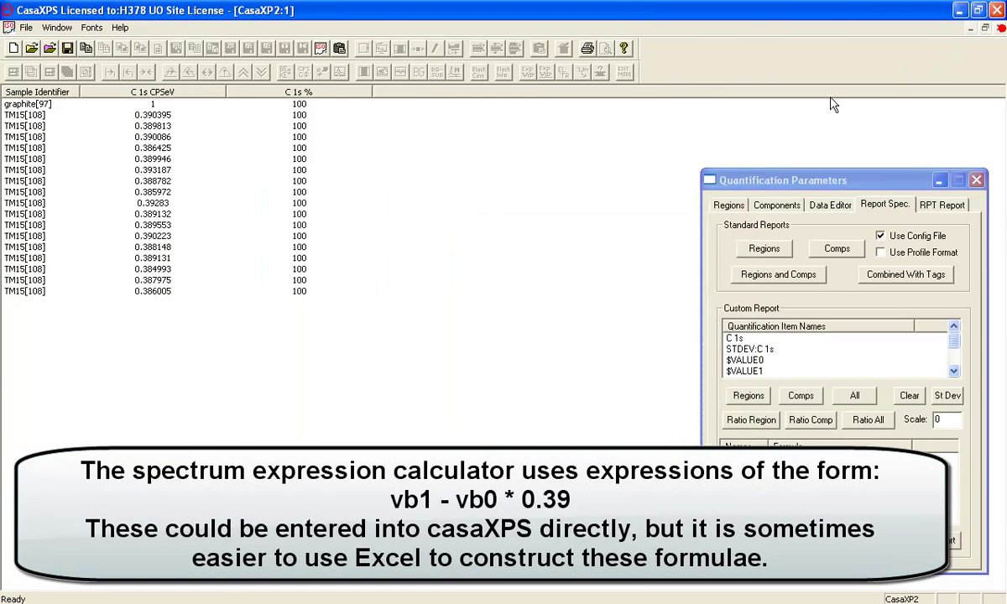
{"action": "key", "text": "ctrl+F4"}
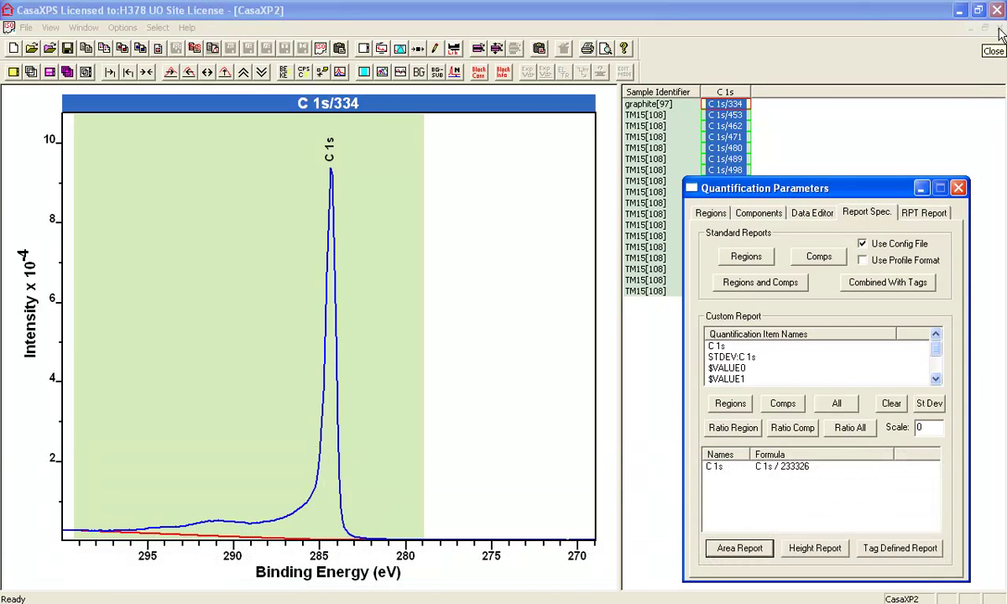
{"action": "left_click", "coordinate": [999, 30]}
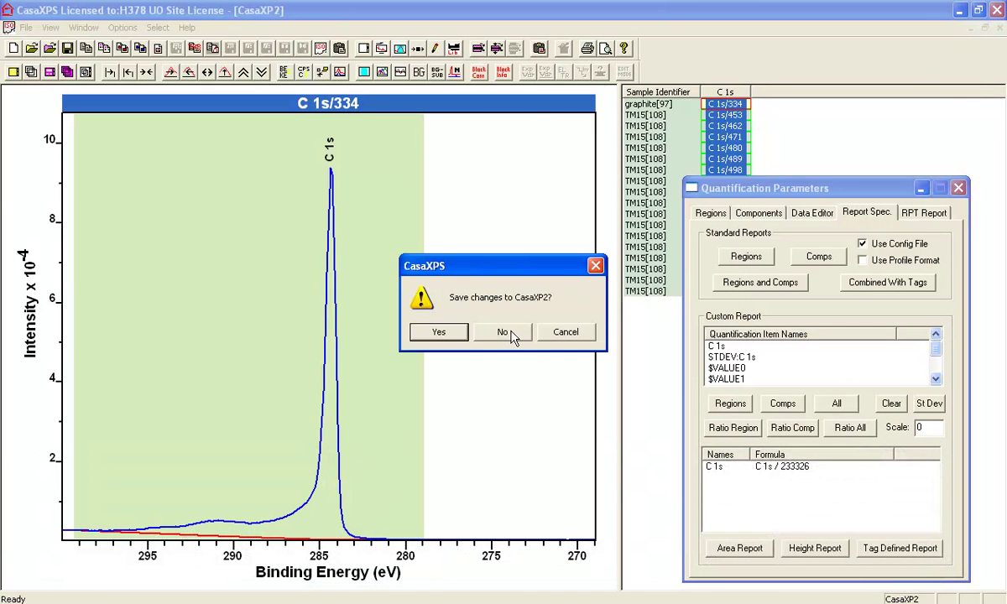
{"action": "left_click", "coordinate": [507, 332]}
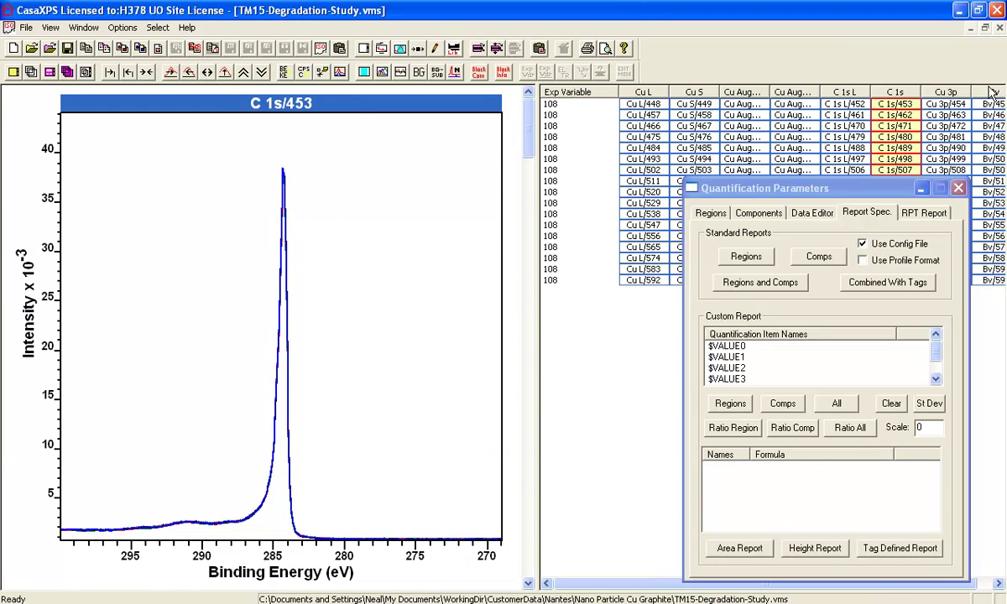
{"action": "left_click", "coordinate": [928, 91]}
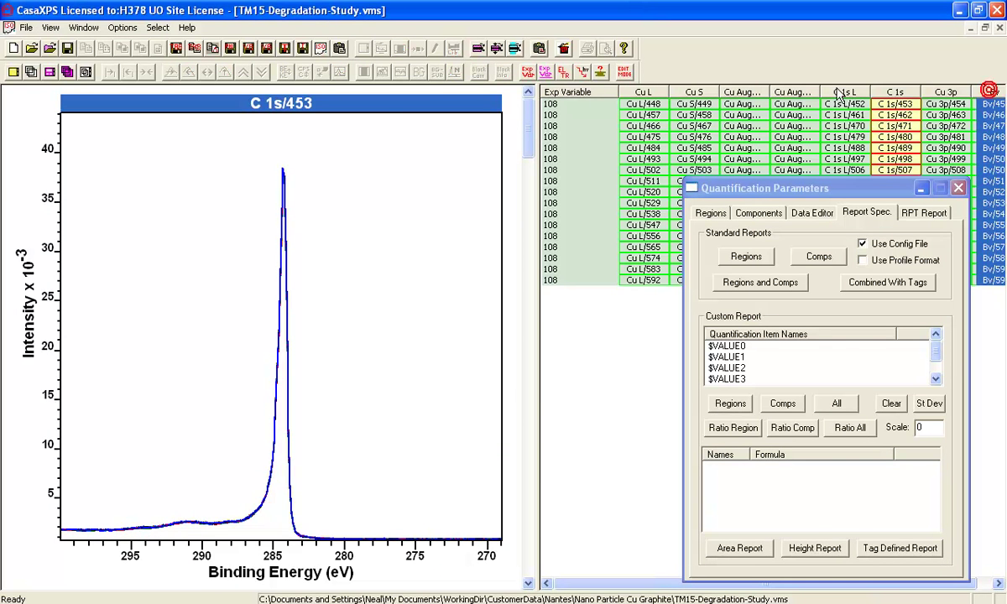
Copy graphite Bv/336 and TM15 Bv/455–Bv/599 valence band blocks into new frame CasaXP3
{"action": "left_click", "coordinate": [31, 72]}
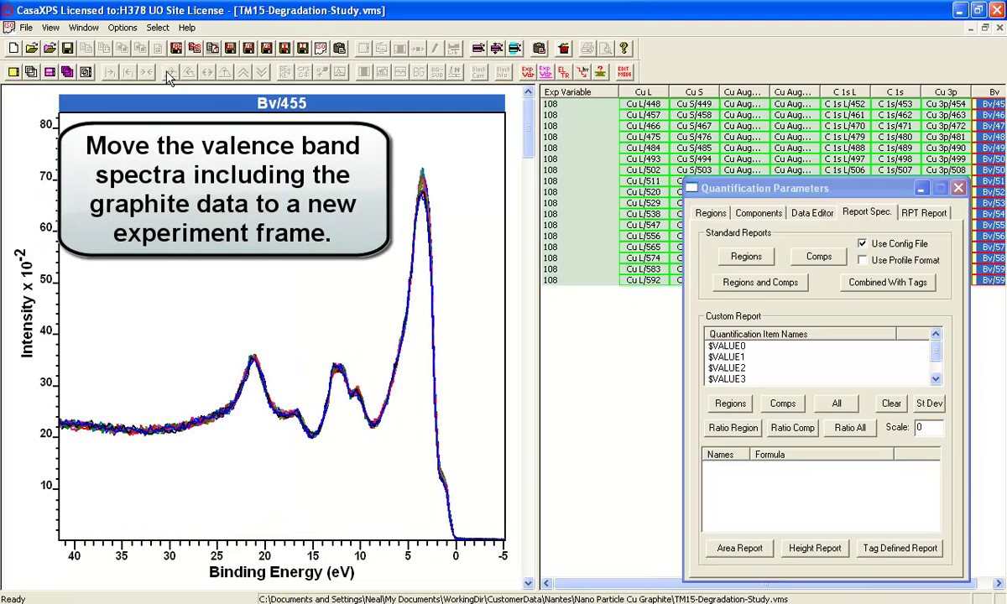
{"action": "left_click", "coordinate": [90, 27]}
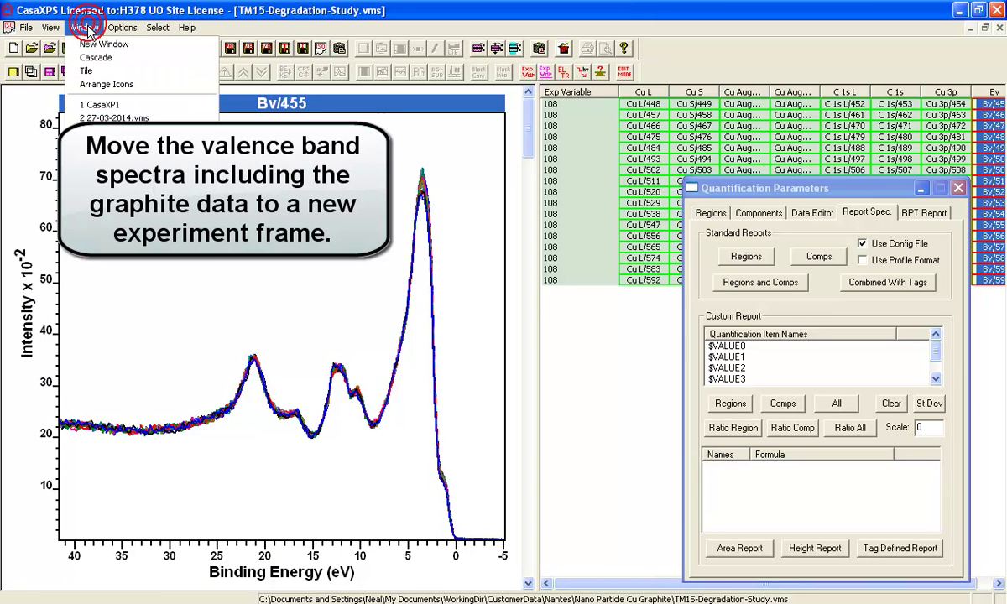
{"action": "left_click", "coordinate": [100, 117]}
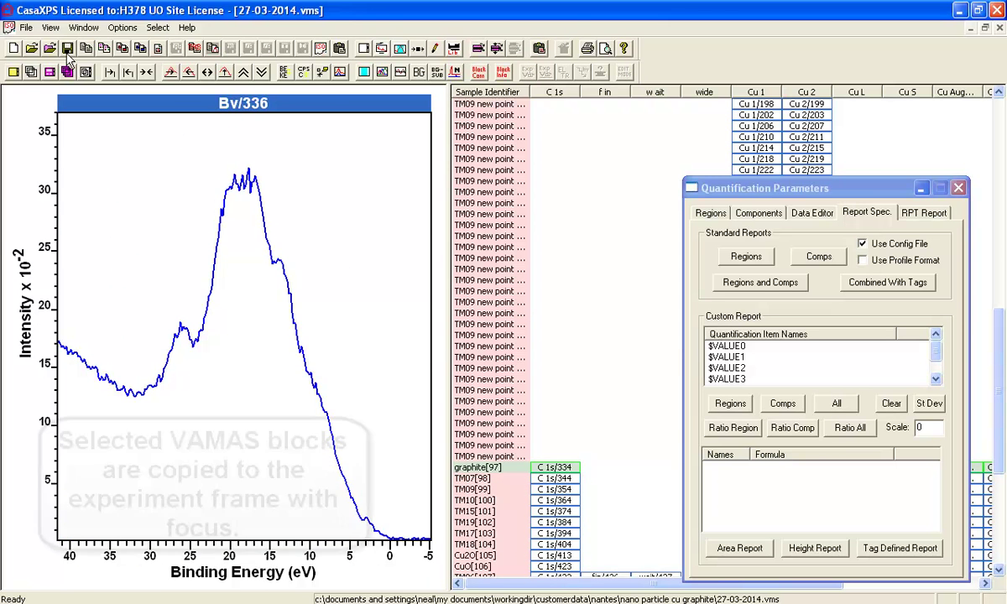
{"action": "left_click", "coordinate": [382, 49]}
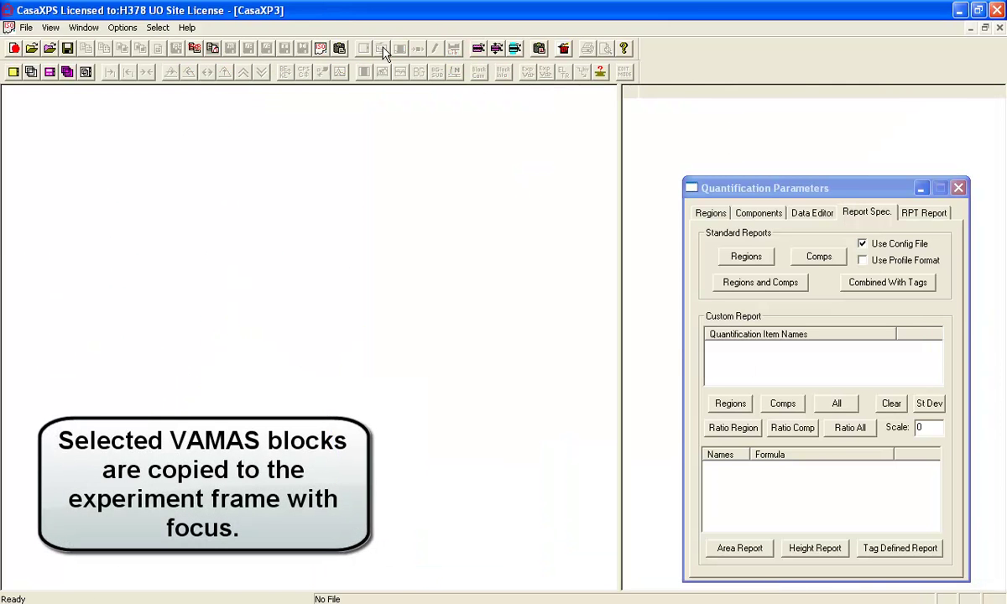
{"action": "left_click", "coordinate": [538, 49]}
{"action": "left_click", "coordinate": [669, 194]}
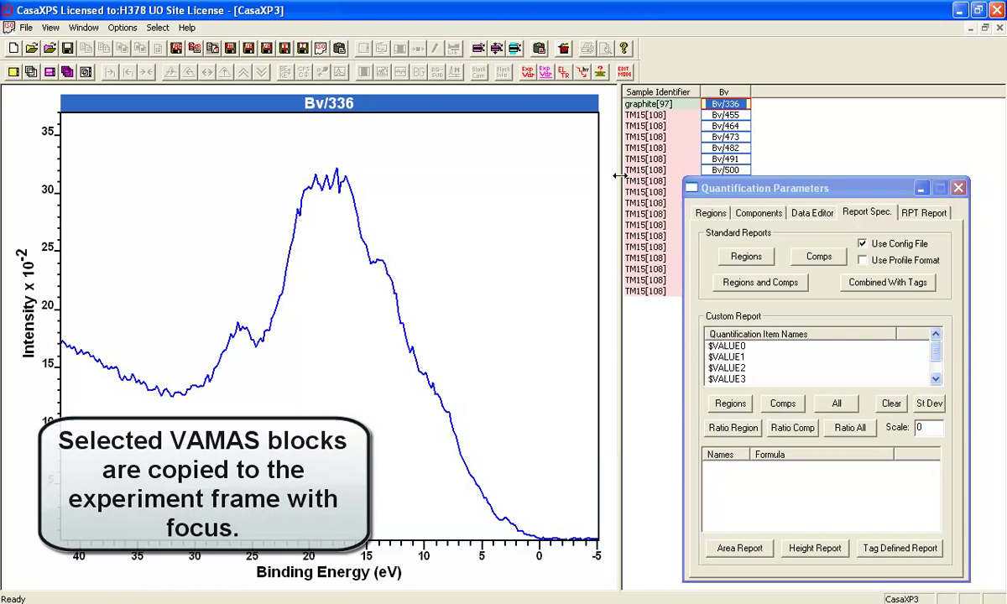
{"action": "left_click_drag", "start_coordinate": [622, 173], "coordinate": [520, 172]}
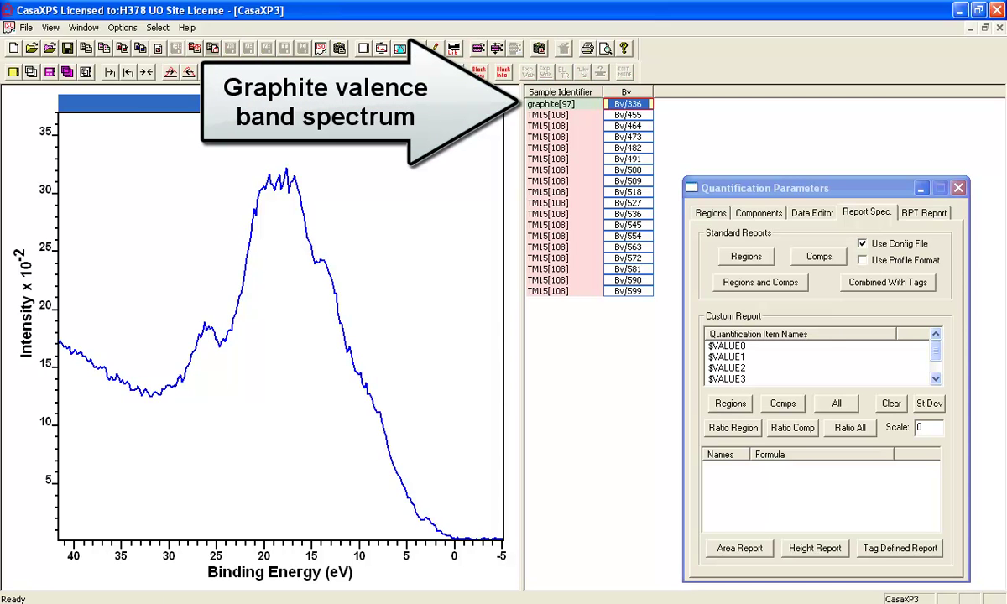
Label the Bv blocks vb0–vb17 via Display VB Index and close Quantification Parameters
{"action": "left_click", "coordinate": [48, 28]}
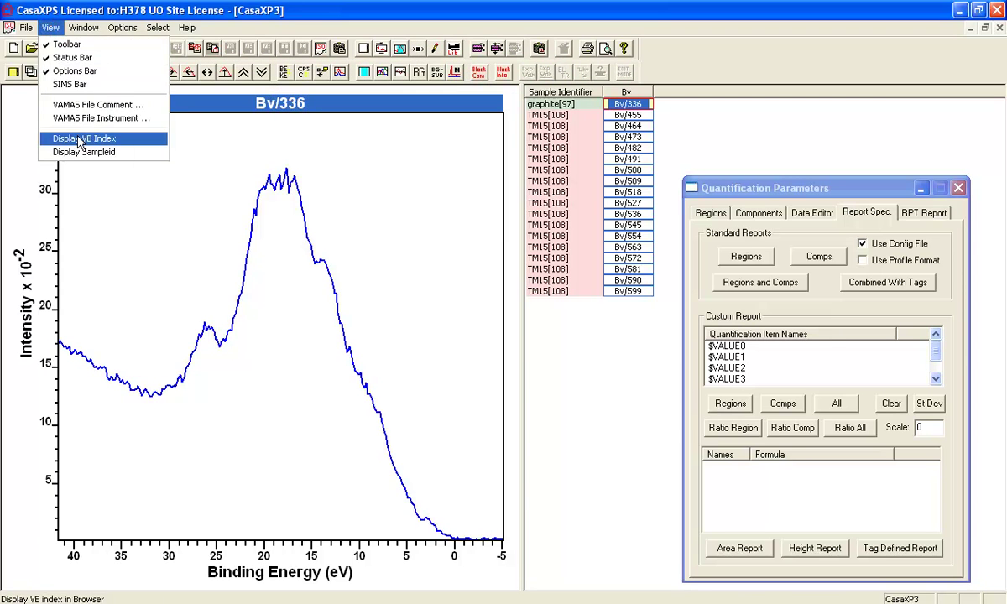
{"action": "left_click", "coordinate": [84, 138]}
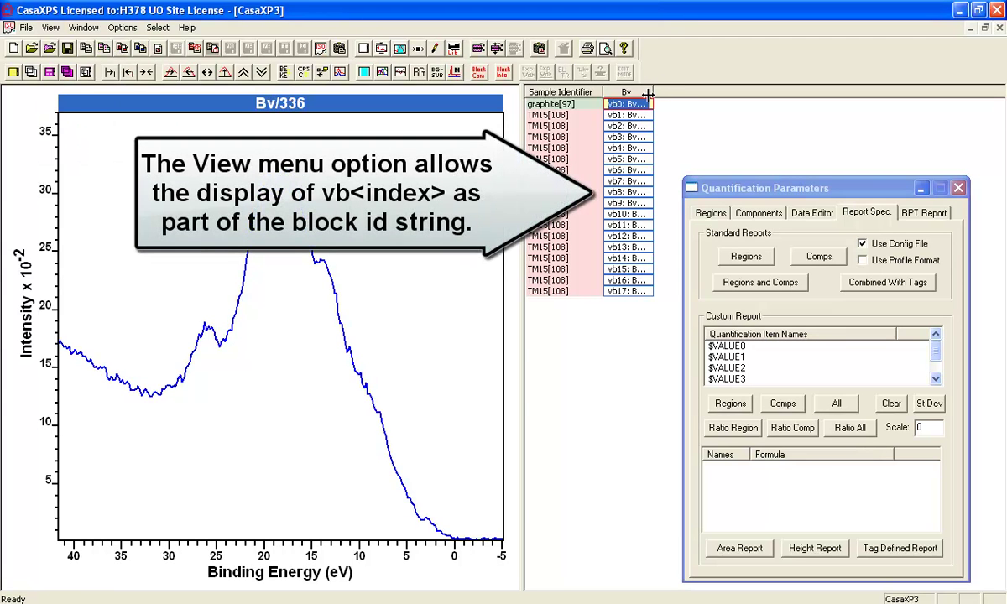
{"action": "left_click_drag", "start_coordinate": [648, 94], "coordinate": [676, 91]}
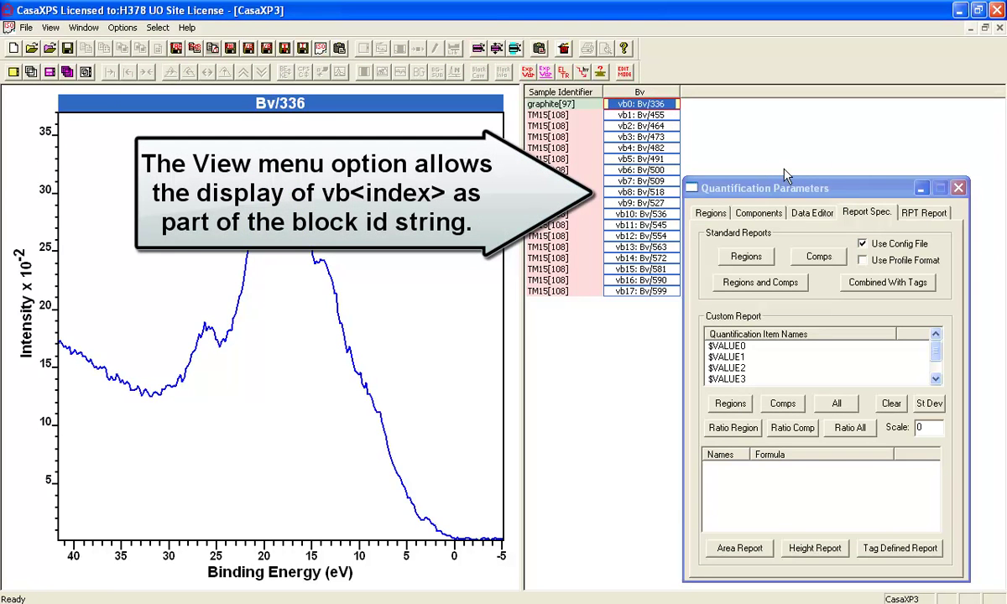
{"action": "left_click", "coordinate": [958, 188]}
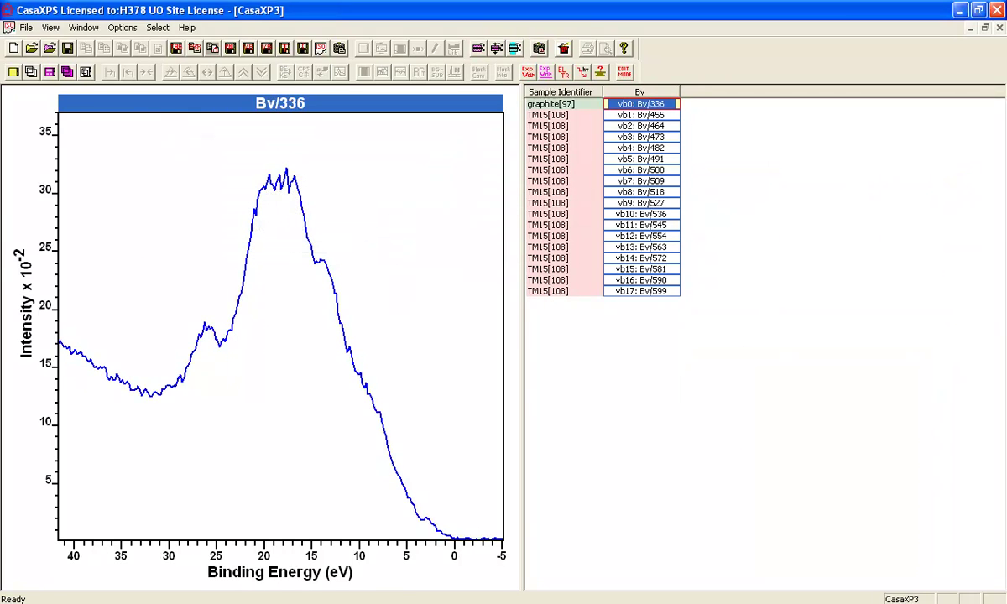
Enter the starting index 1 in cell L6
{"action": "key", "text": "alt+Tab"}
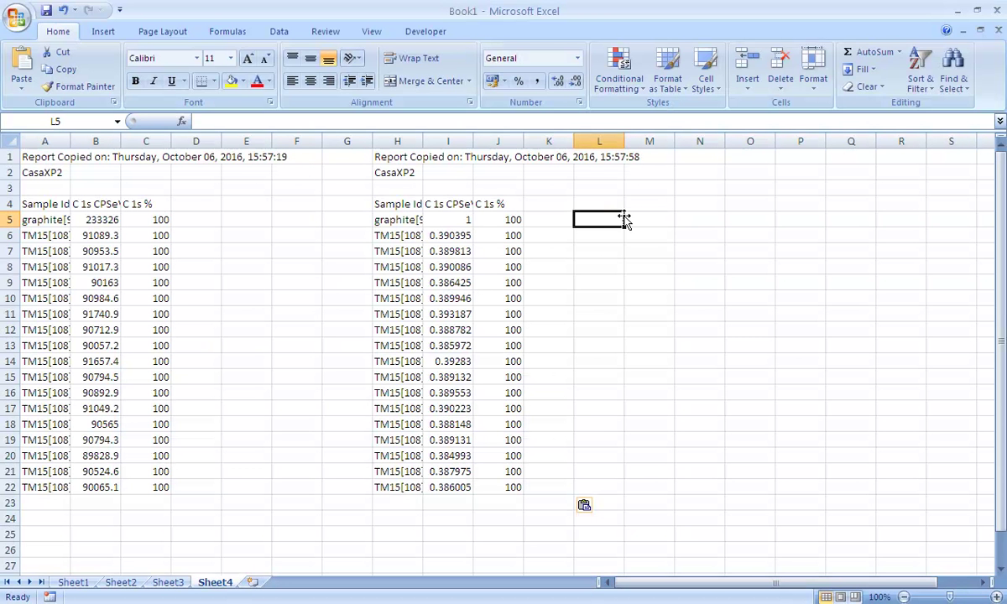
{"action": "type", "text": "1"}
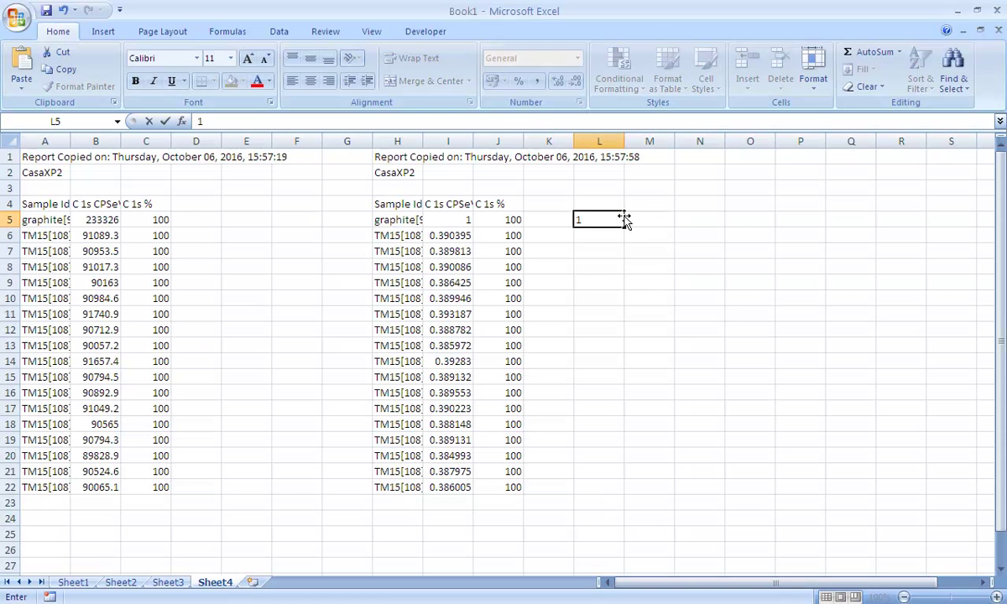
{"action": "key", "text": "Return"}
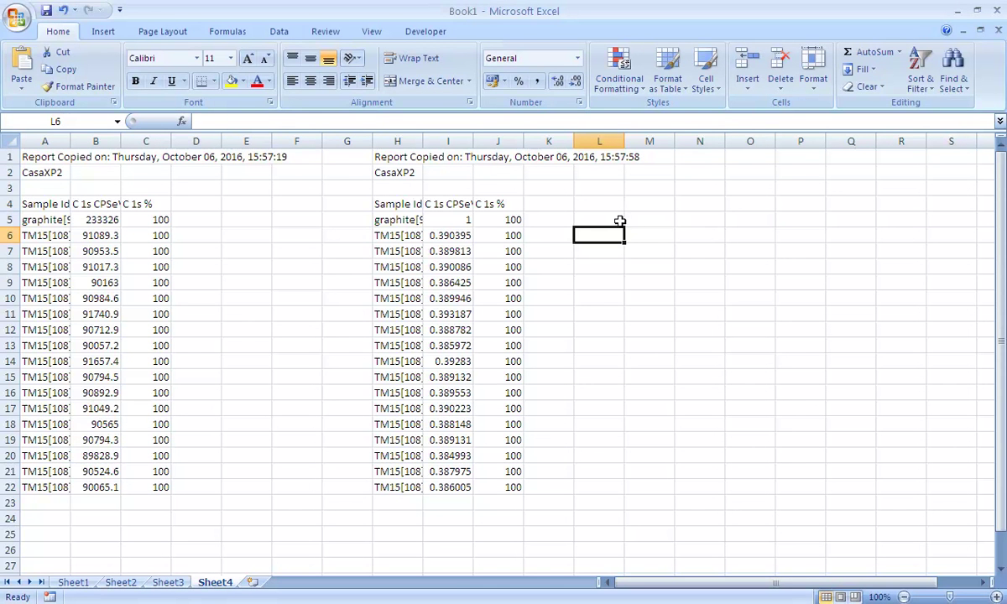
{"action": "left_click", "coordinate": [617, 221]}
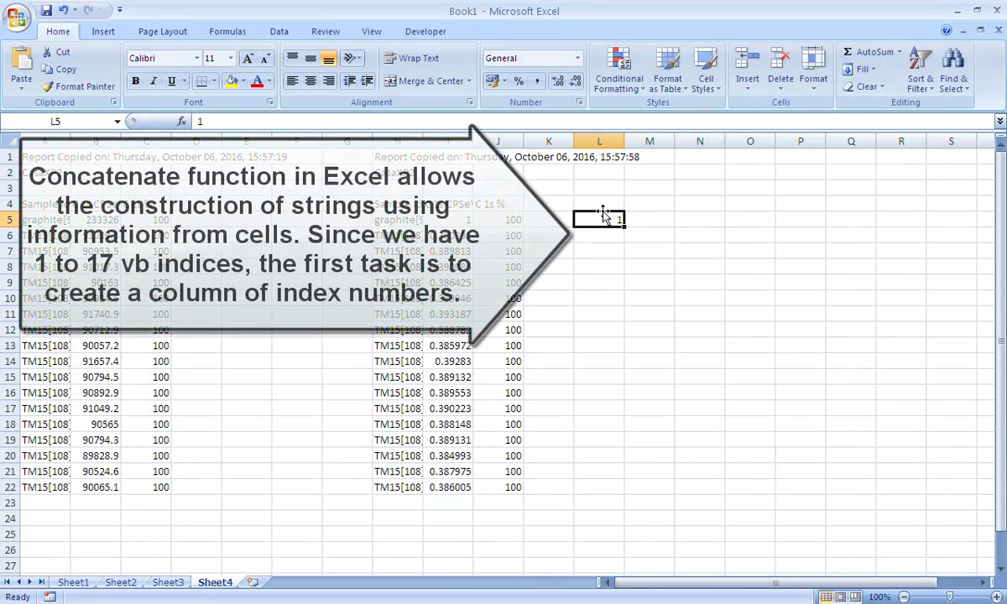
{"action": "left_click_drag", "start_coordinate": [606, 230], "coordinate": [603, 234]}
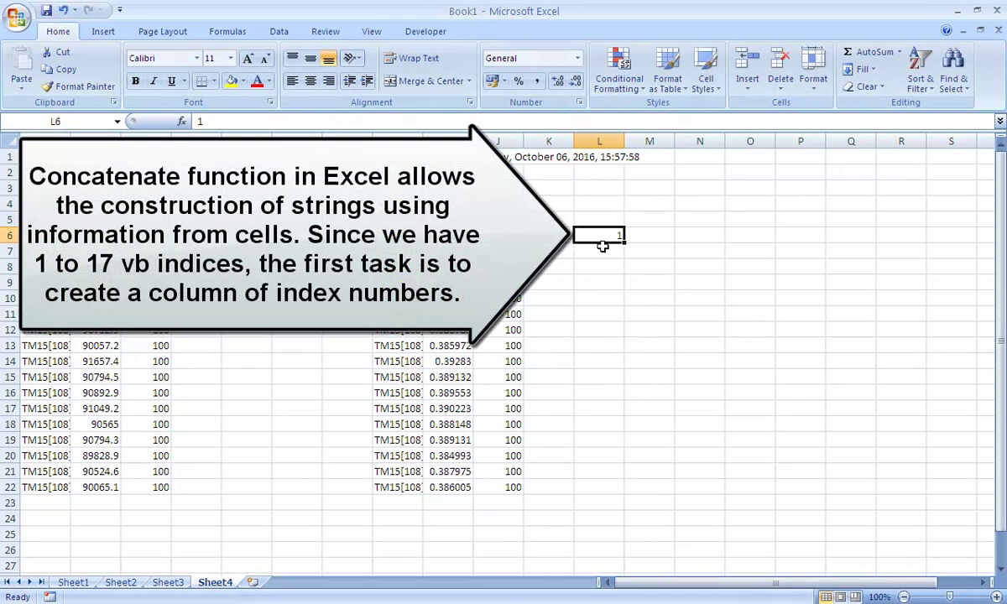
Fill L7:L22 with an incrementing formula giving indices 2–17, matching vb17 in CasaXPS
{"action": "left_click", "coordinate": [601, 246]}
{"action": "type", "text": "="}
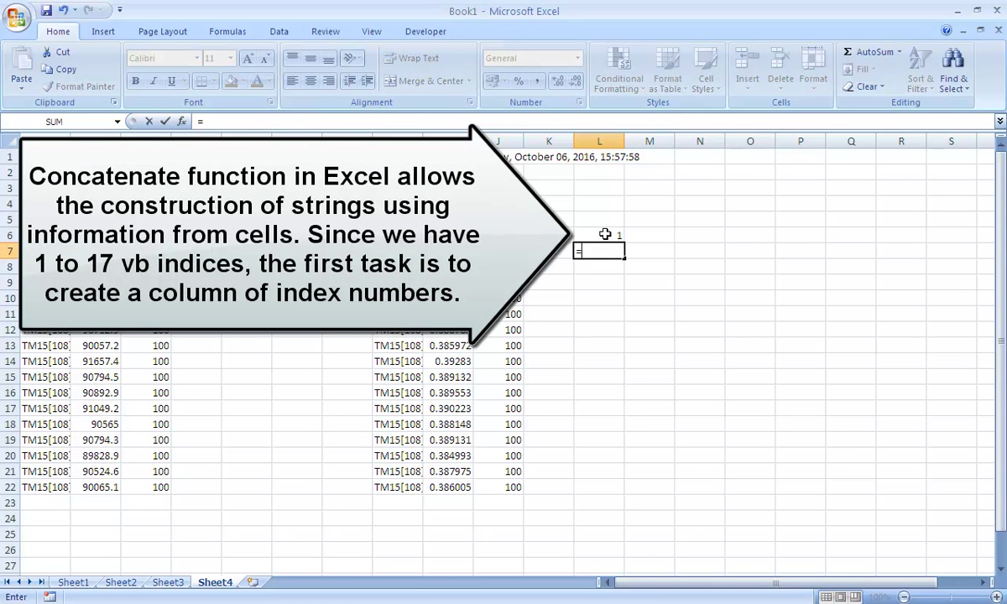
{"action": "type", "text": "+1"}
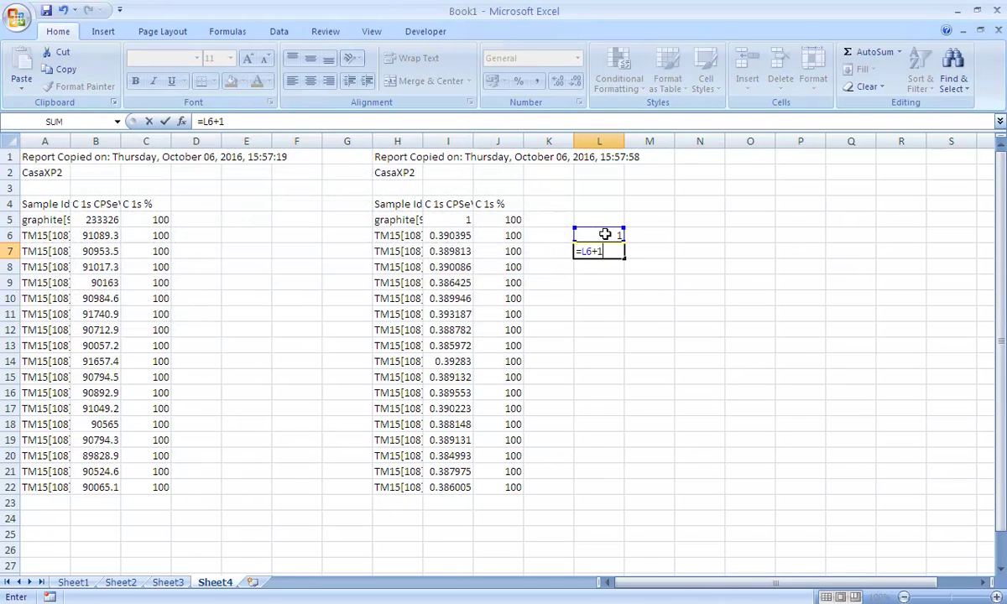
{"action": "key", "text": "Return"}
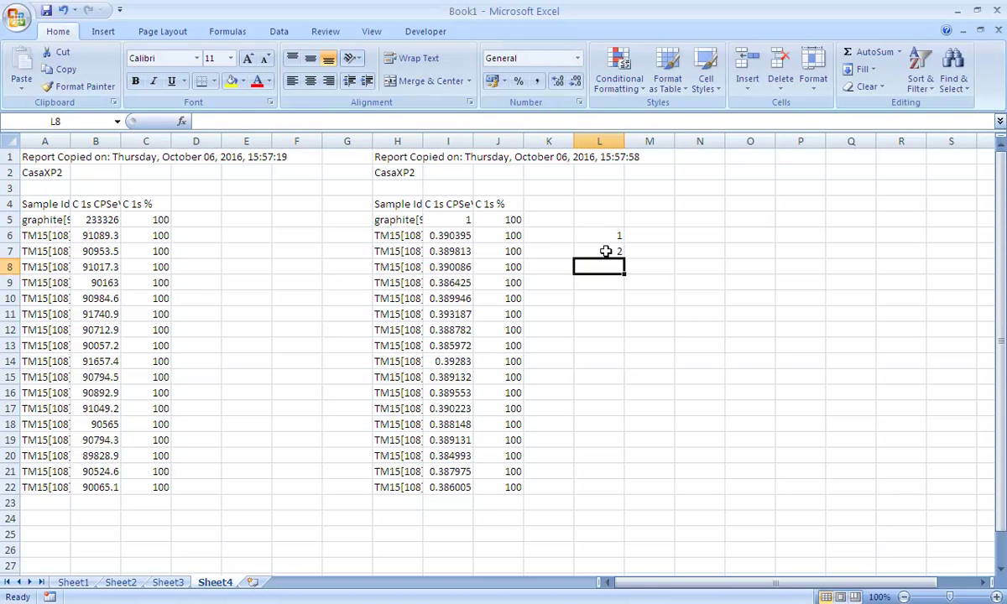
{"action": "left_click", "coordinate": [606, 253]}
{"action": "key", "text": "ctrl+c"}
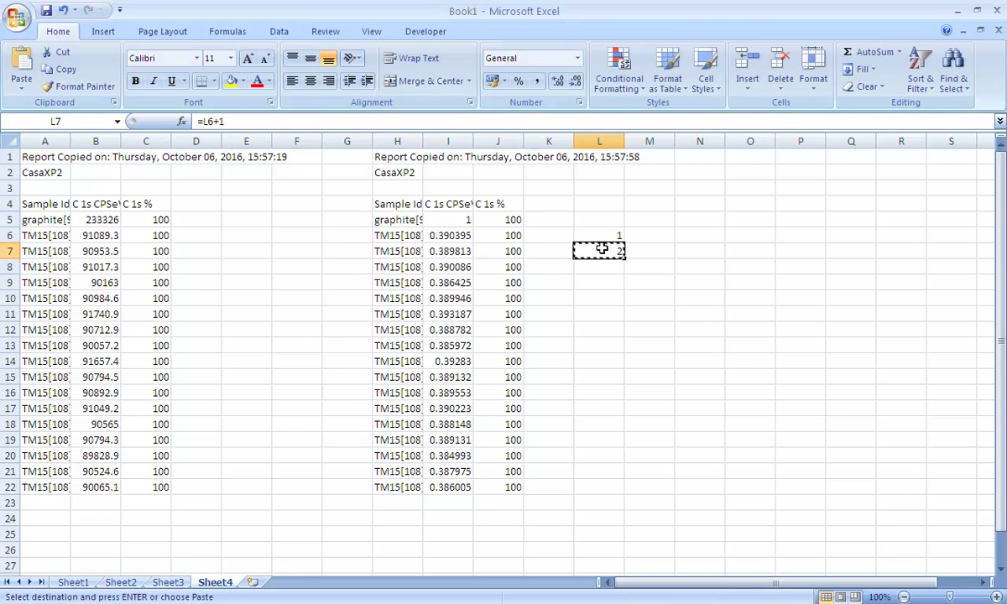
{"action": "left_click_drag", "start_coordinate": [602, 249], "coordinate": [598, 485]}
{"action": "key", "text": "ctrl+v"}
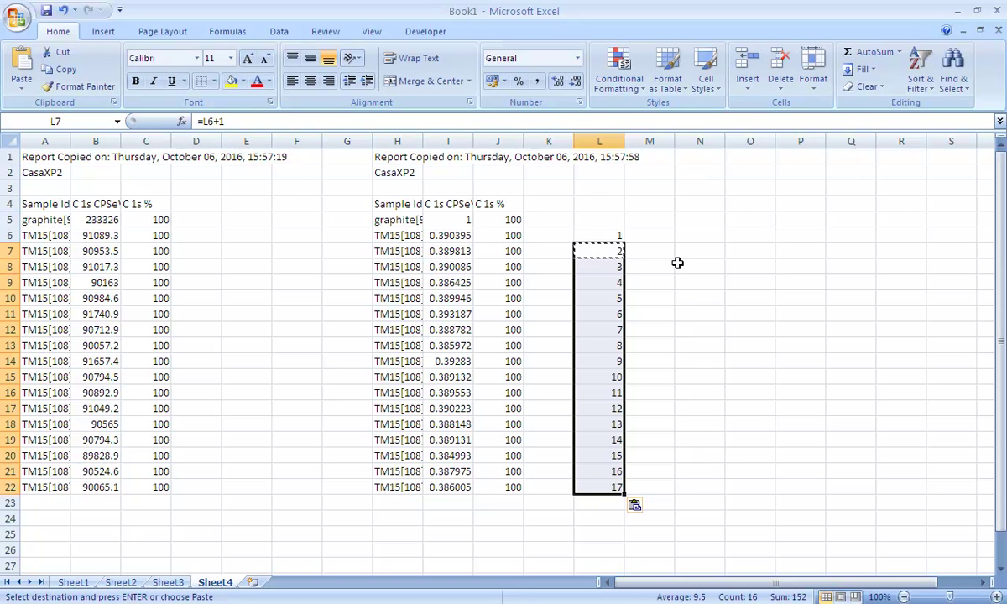
{"action": "key", "text": "alt+Tab"}
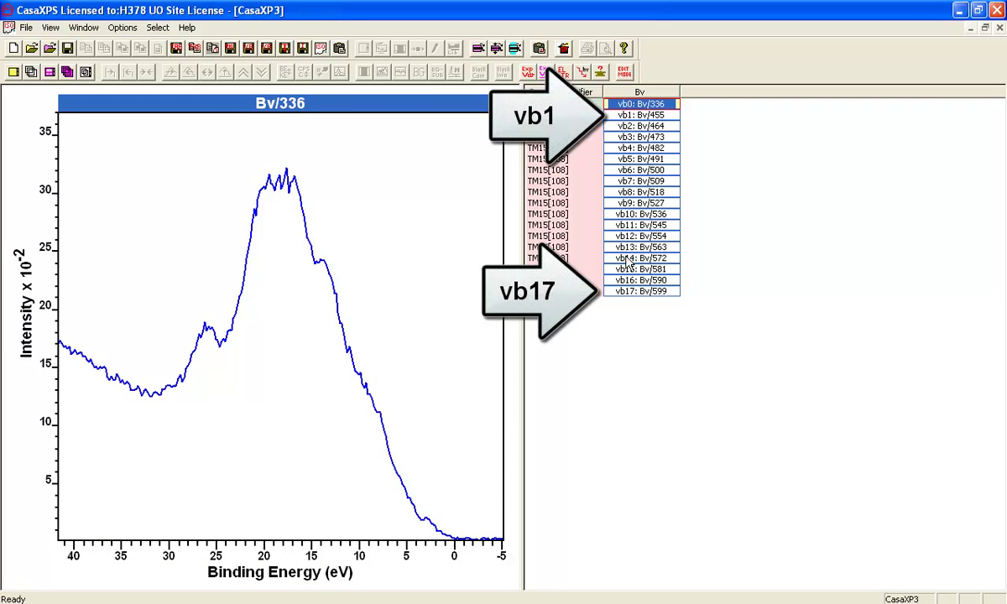
{"action": "left_click", "coordinate": [627, 293]}
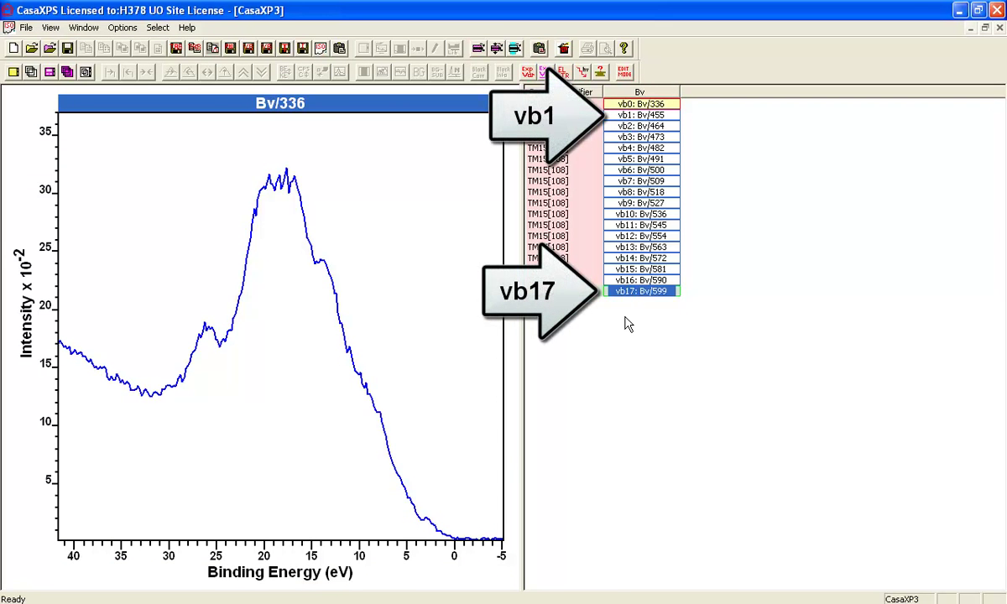
Enter =CONCATENATE("vb",L6,"- vb0 * ",I6) in cell N6
{"action": "key", "text": "alt+Tab"}
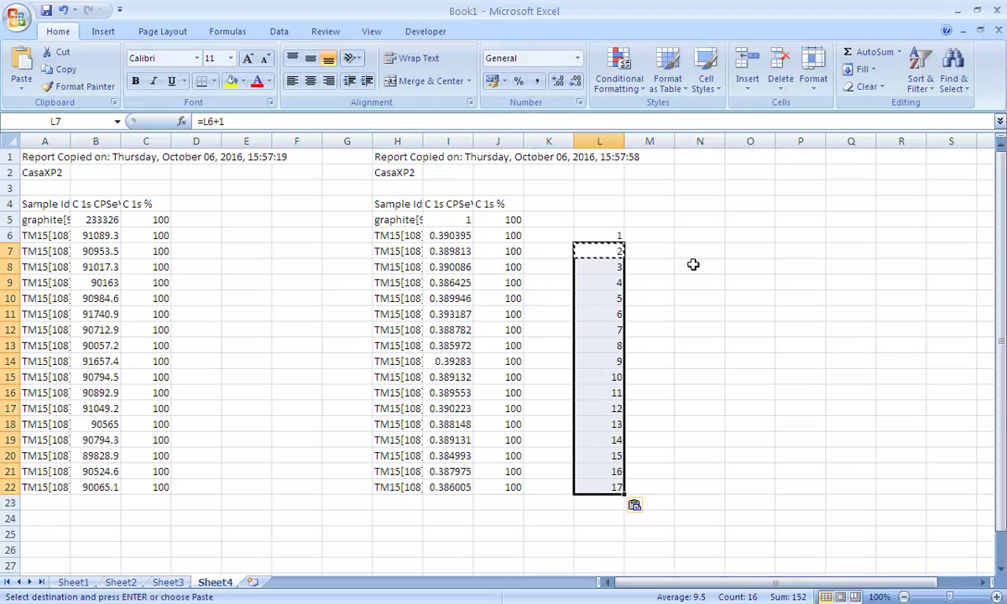
{"action": "left_click", "coordinate": [695, 235]}
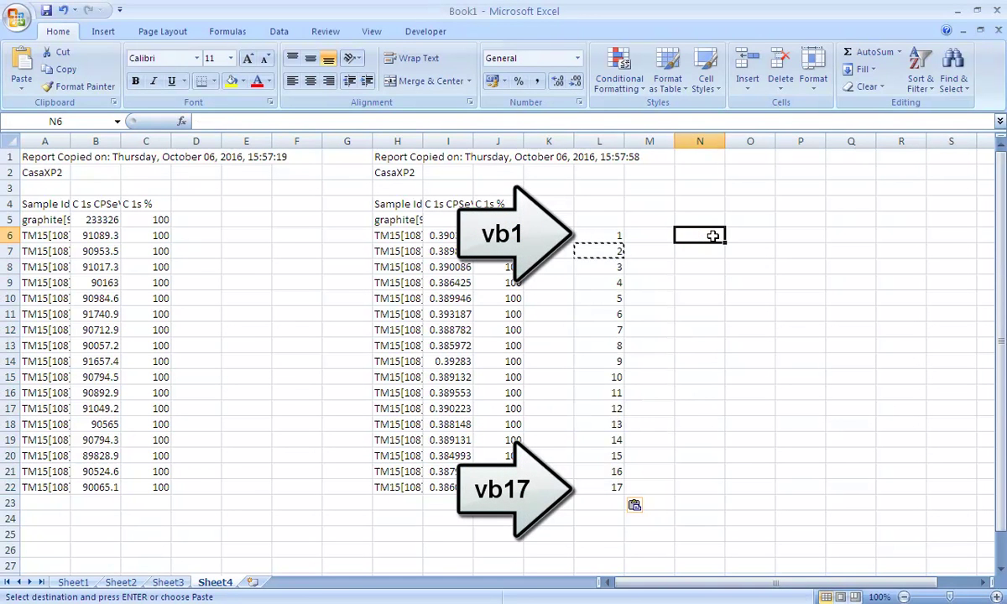
{"action": "type", "text": "=conc"}
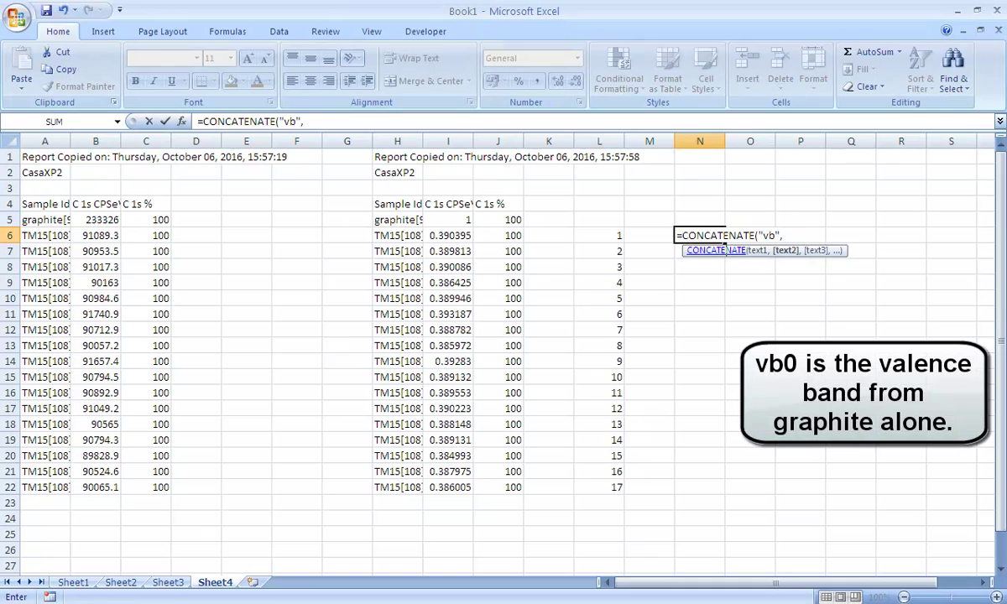
{"action": "left_click", "coordinate": [614, 237]}
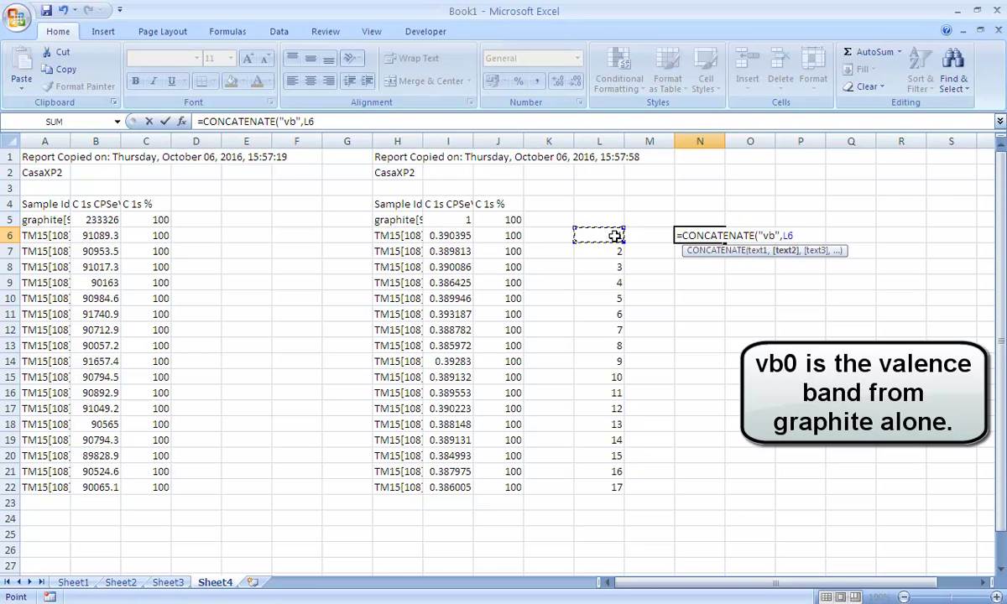
{"action": "type", "text": ","}
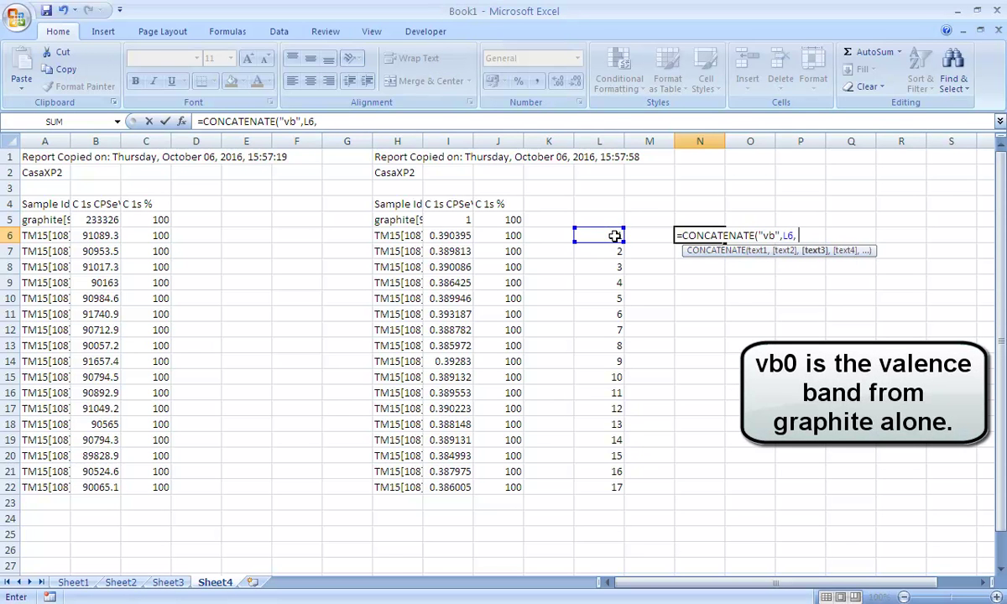
{"action": "type", "text": " \"- vb0"}
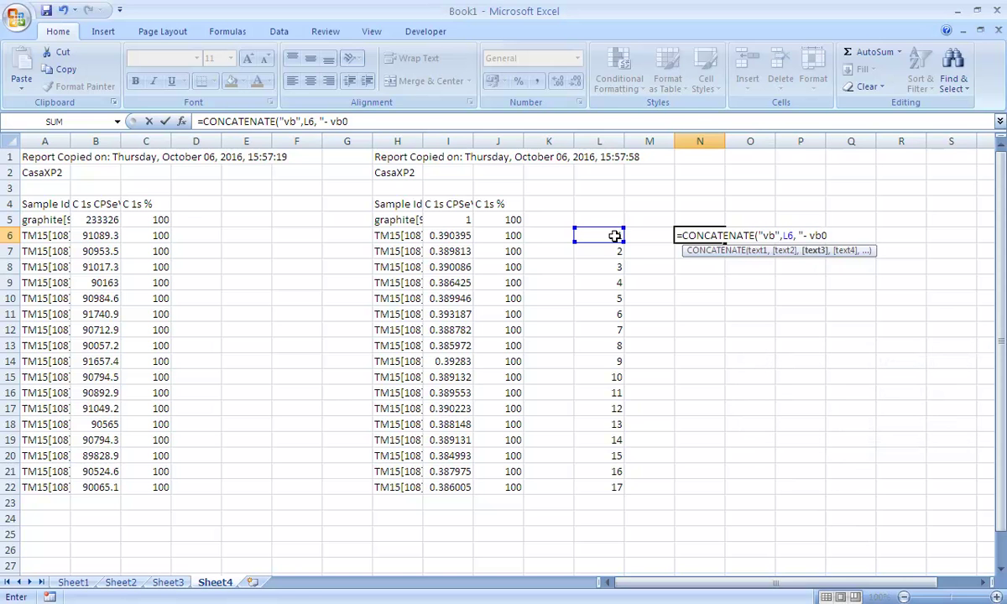
{"action": "type", "text": " \" \""}
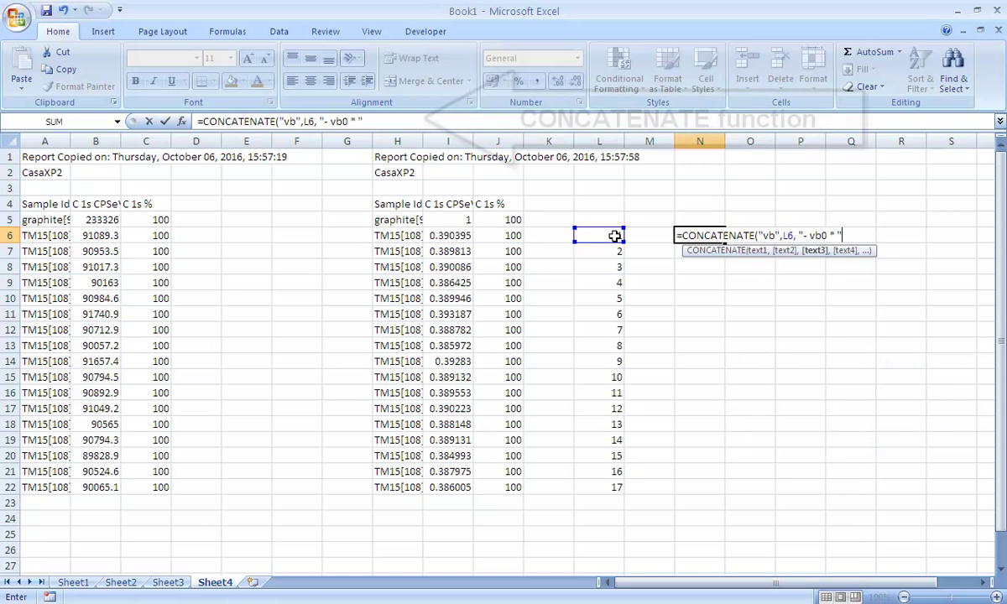
{"action": "type", "text": " \","}
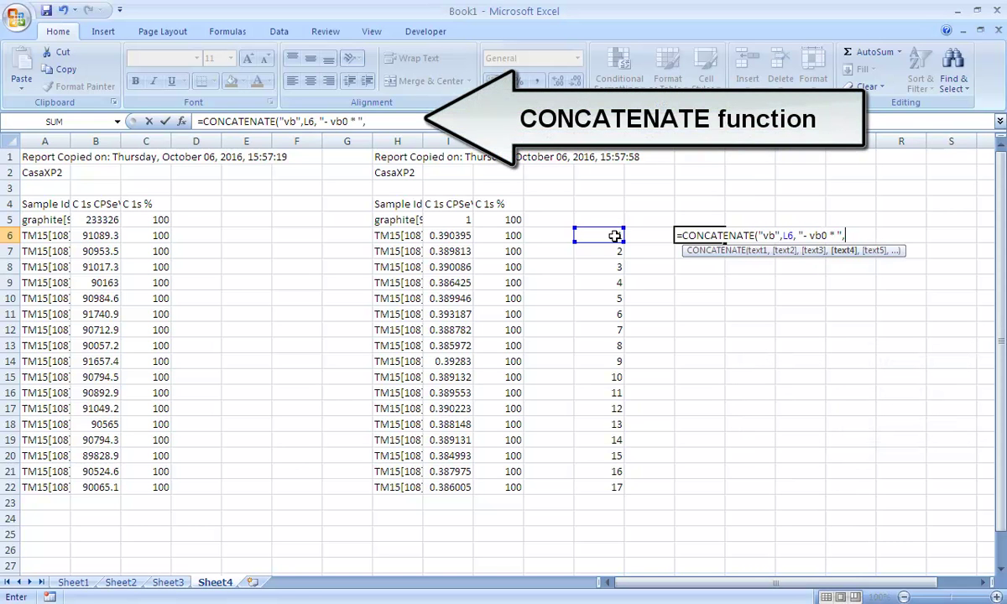
{"action": "left_click", "coordinate": [445, 238]}
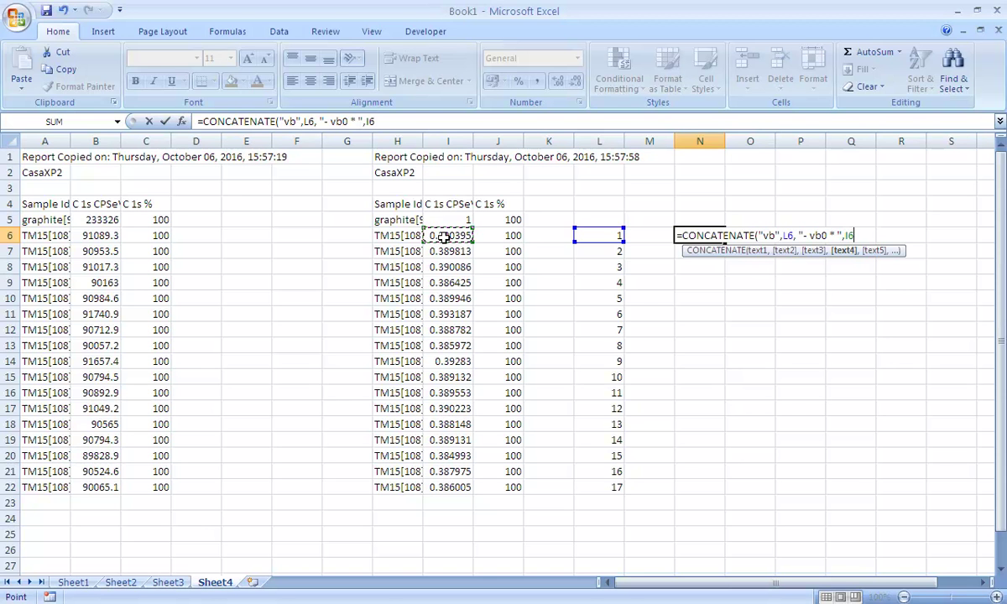
{"action": "key", "text": "Return"}
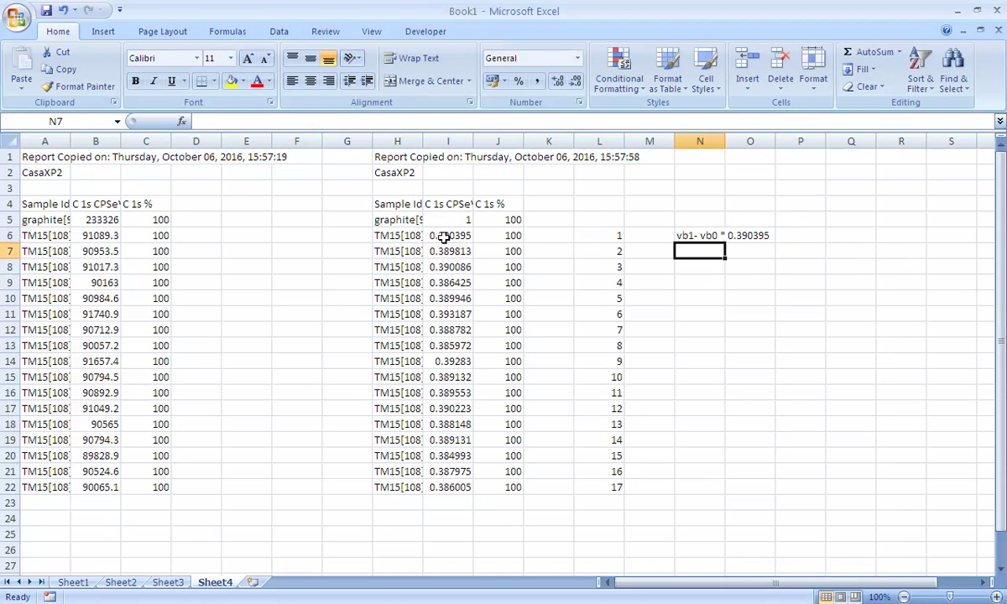
Fill the formula down to N22 and copy the vb1–vb17 expressions for CasaXPS
{"action": "left_click", "coordinate": [713, 235]}
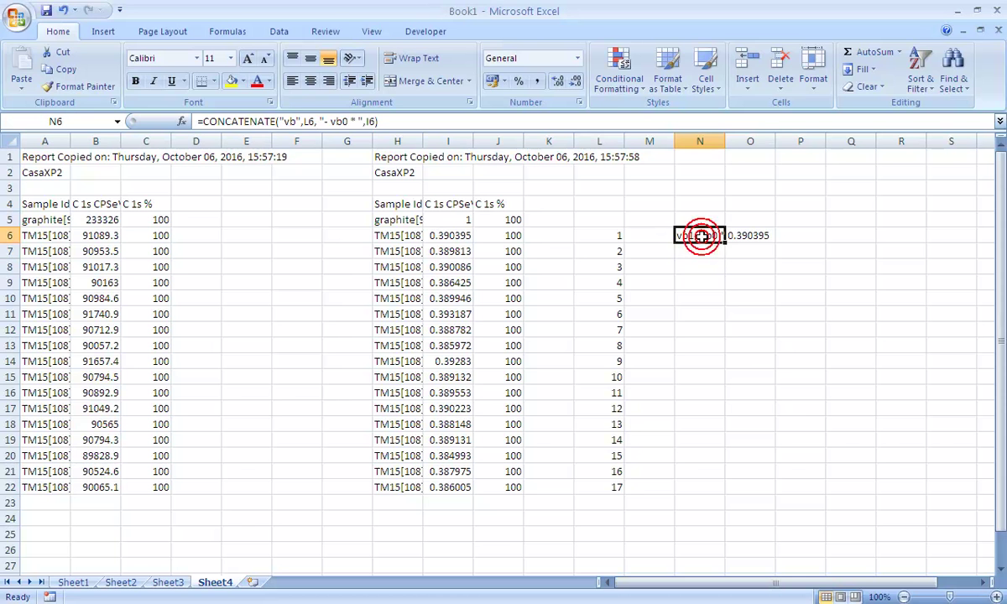
{"action": "key", "text": "ctrl+c"}
{"action": "left_click_drag", "start_coordinate": [699, 235], "coordinate": [684, 481]}
{"action": "key", "text": "ctrl+v"}
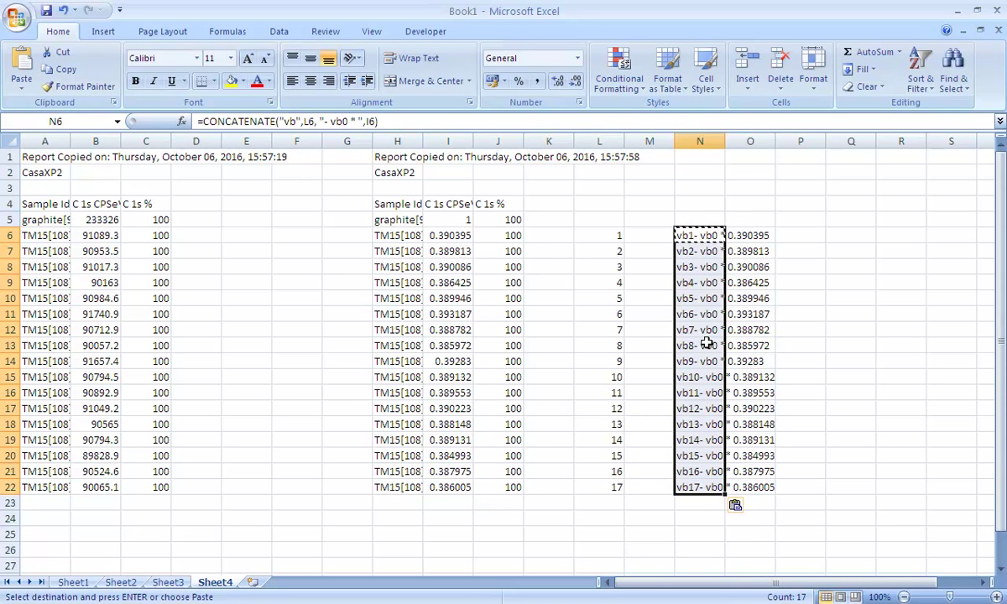
{"action": "left_click_drag", "start_coordinate": [688, 233], "coordinate": [691, 498]}
{"action": "key", "text": "alt+Tab"}
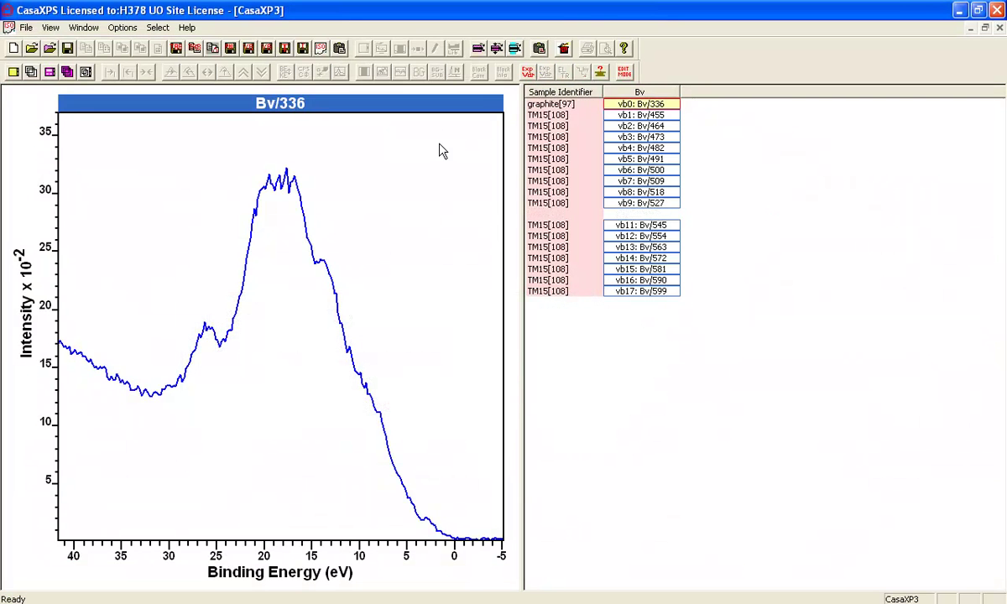
Evaluate the 17 pasted graphite-subtraction formulae in the Calculator's Expression editor, creating CasaXP4
{"action": "left_click", "coordinate": [422, 51]}
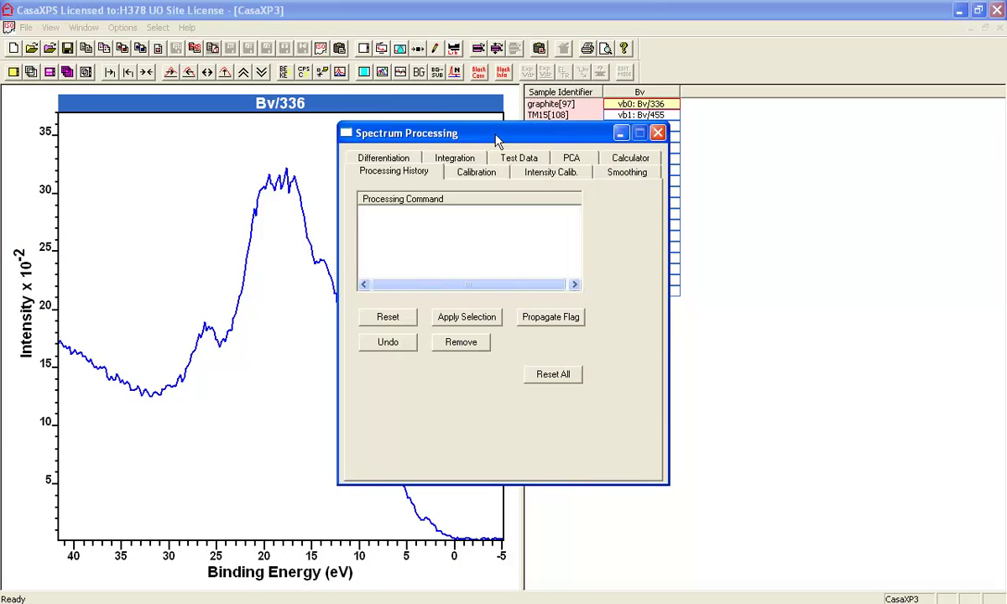
{"action": "left_click_drag", "start_coordinate": [496, 140], "coordinate": [798, 186]}
{"action": "left_click", "coordinate": [919, 205]}
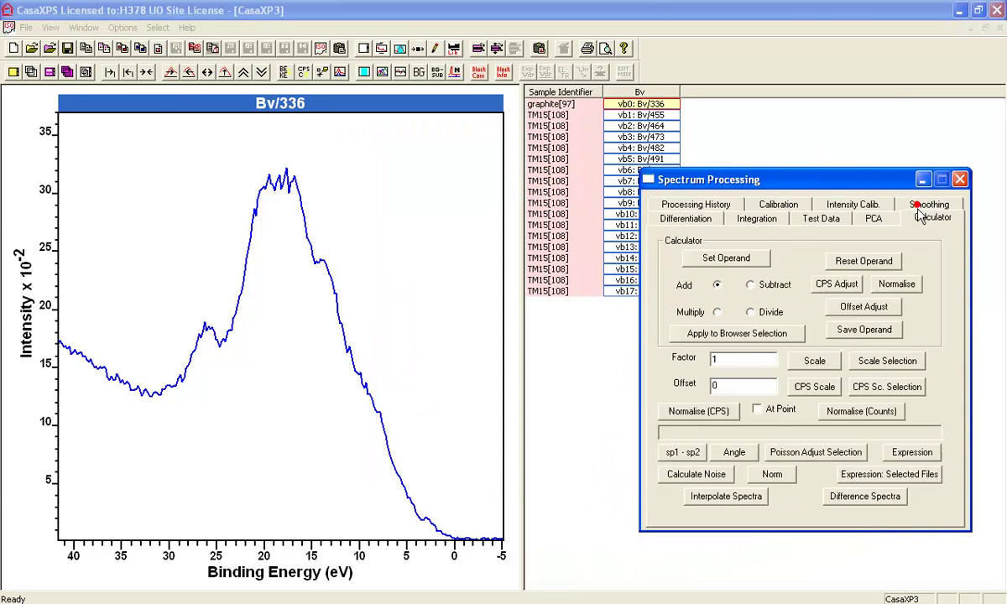
{"action": "left_click", "coordinate": [911, 452]}
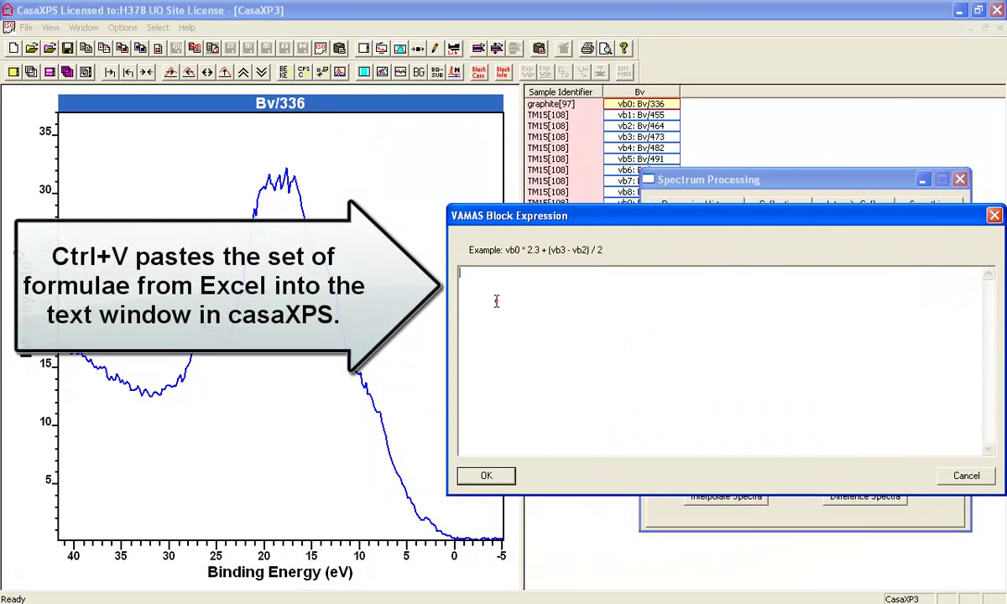
{"action": "left_click", "coordinate": [496, 300]}
{"action": "key", "text": "ctrl+v"}
{"action": "left_click_drag", "start_coordinate": [521, 218], "coordinate": [515, 237]}
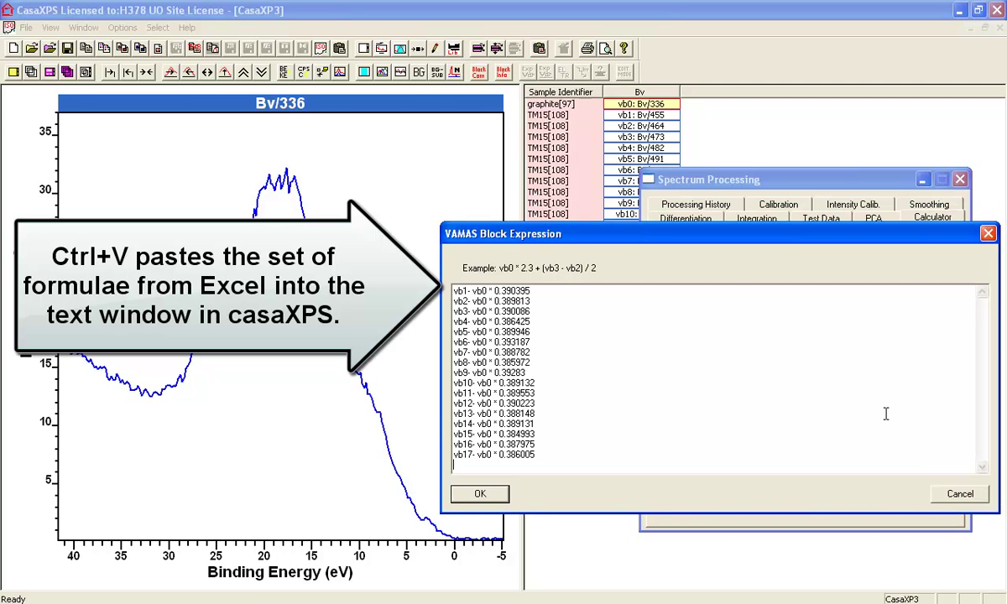
{"action": "left_click", "coordinate": [496, 493]}
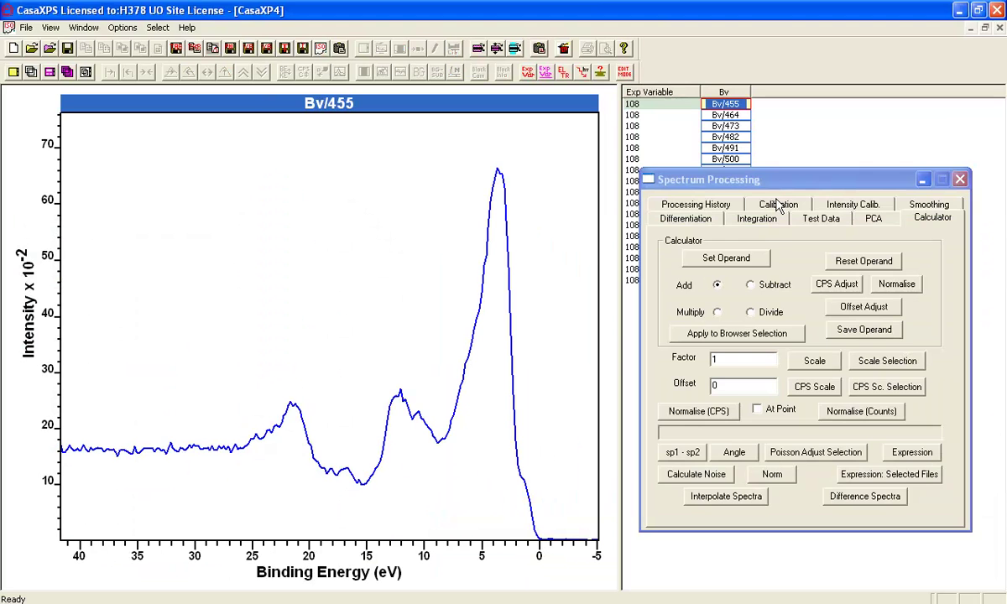
Select the 17 corrected spectra Bv/455–Bv/599 and overlay them in one plot
{"action": "left_click_drag", "start_coordinate": [763, 179], "coordinate": [831, 193]}
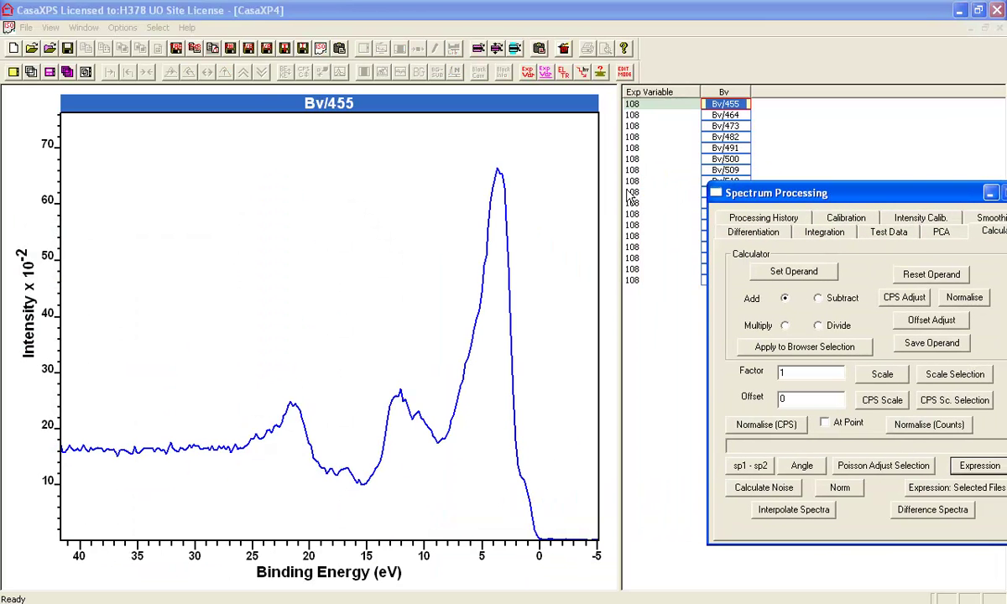
{"action": "left_click_drag", "start_coordinate": [617, 192], "coordinate": [579, 180]}
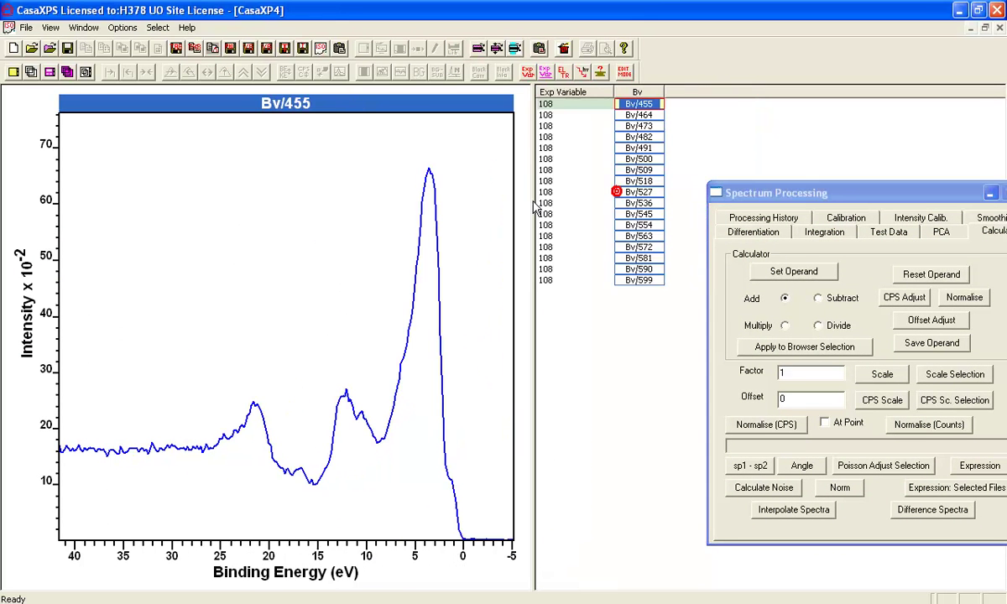
{"action": "left_click", "coordinate": [628, 94]}
{"action": "left_click", "coordinate": [29, 73]}
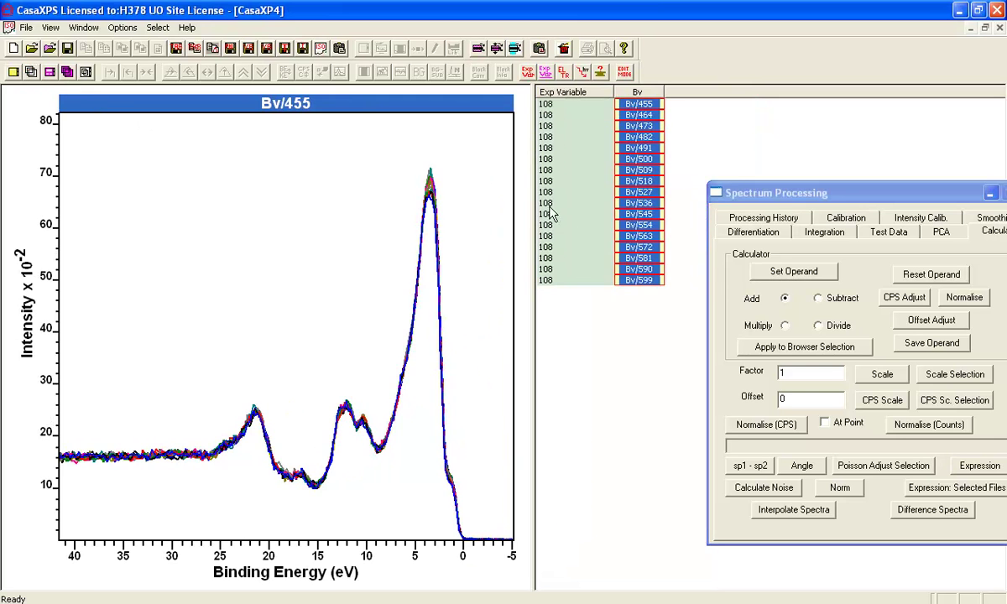
{"action": "left_click_drag", "start_coordinate": [729, 194], "coordinate": [684, 193]}
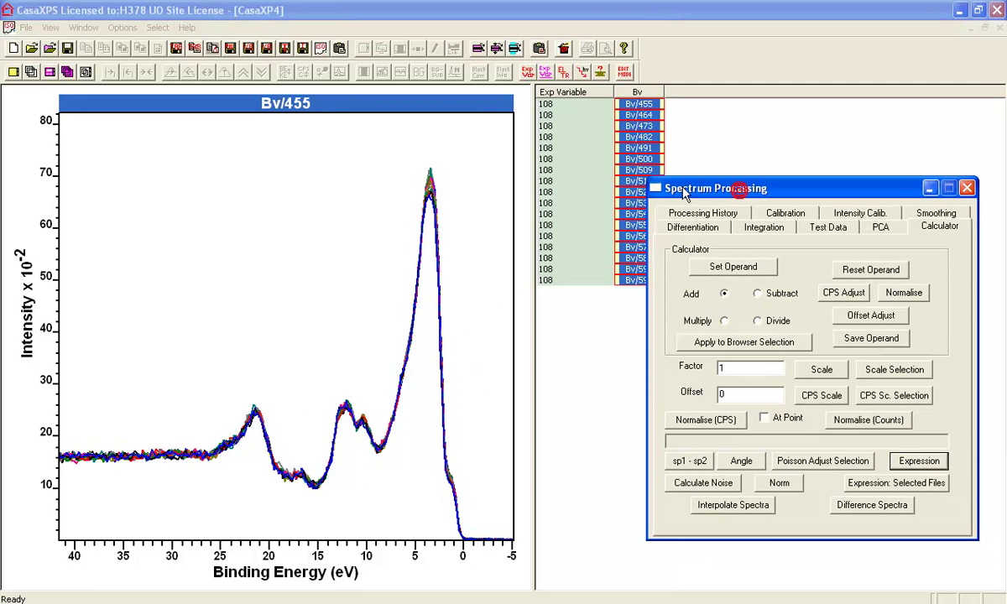
Generate PCA abstract factors with Factors set to 10, then step through individual factors from Bv/455
{"action": "left_click", "coordinate": [880, 229]}
{"action": "double_click", "coordinate": [727, 319]}
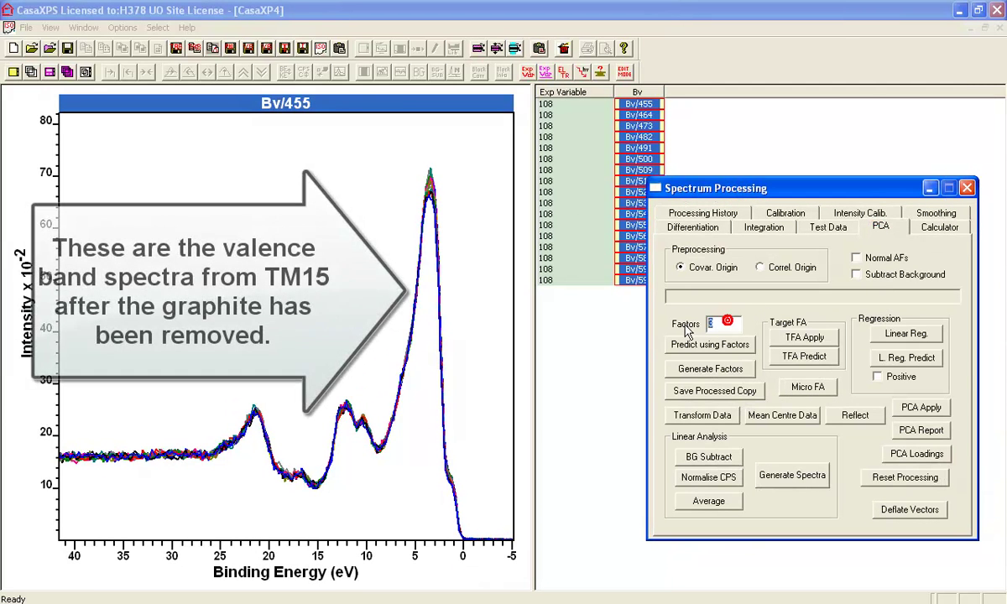
{"action": "type", "text": "10"}
{"action": "left_click", "coordinate": [690, 370]}
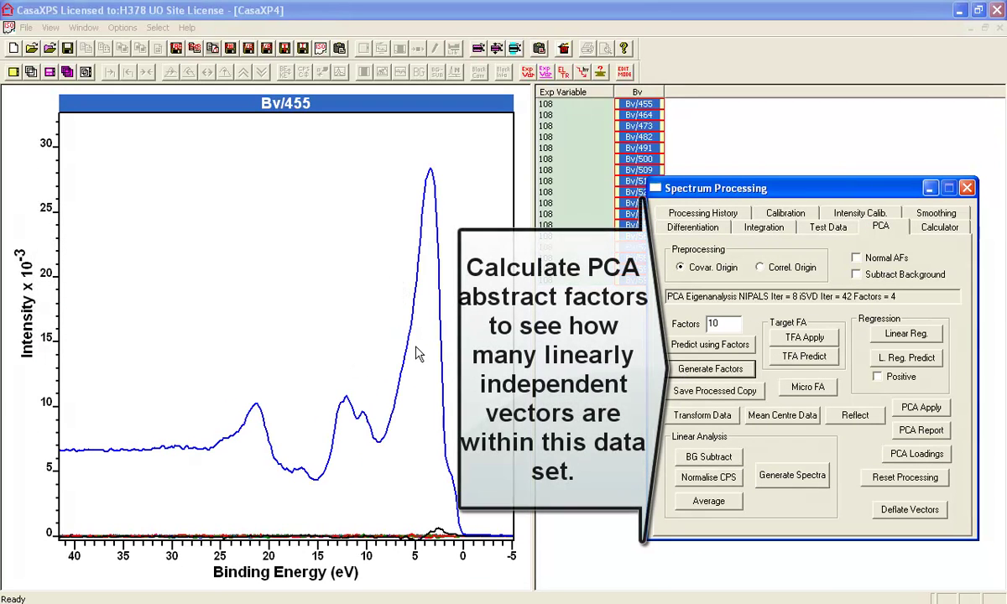
{"action": "left_click", "coordinate": [625, 115]}
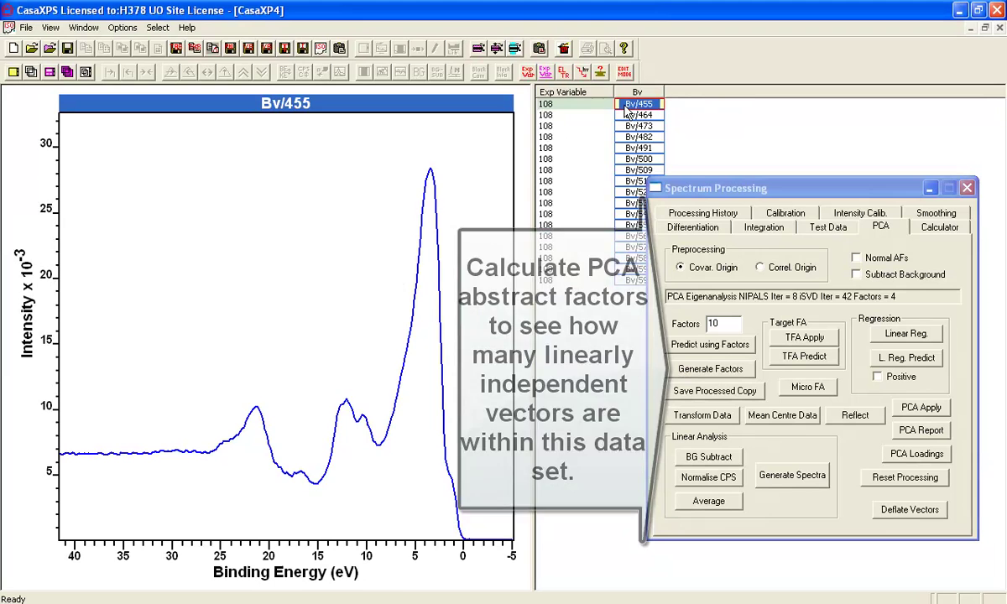
{"action": "key", "text": "Down"}
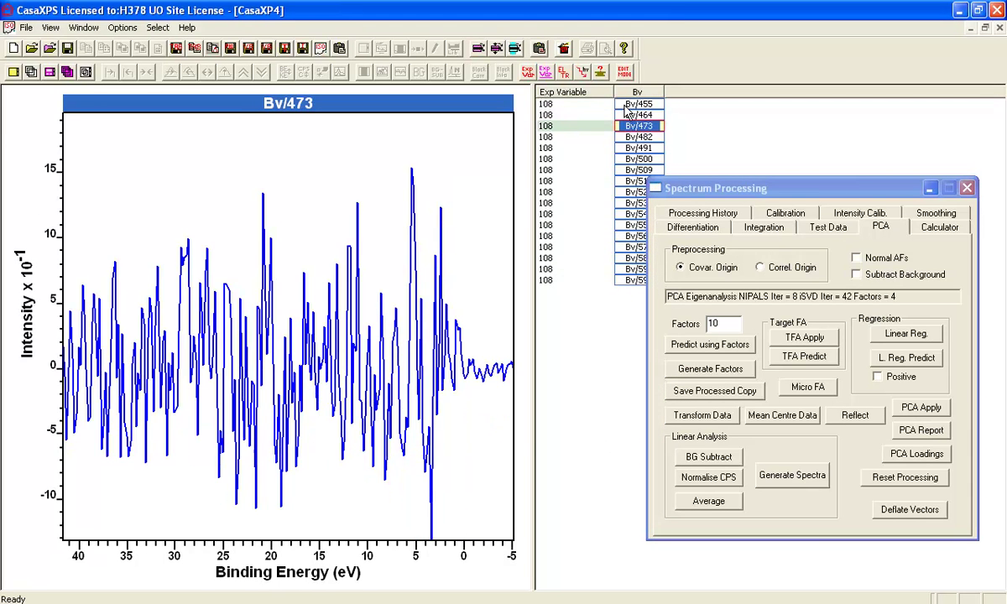
Reset PCA processing and reconstruct all spectra from 2 abstract factors
{"action": "key", "text": "Down"}
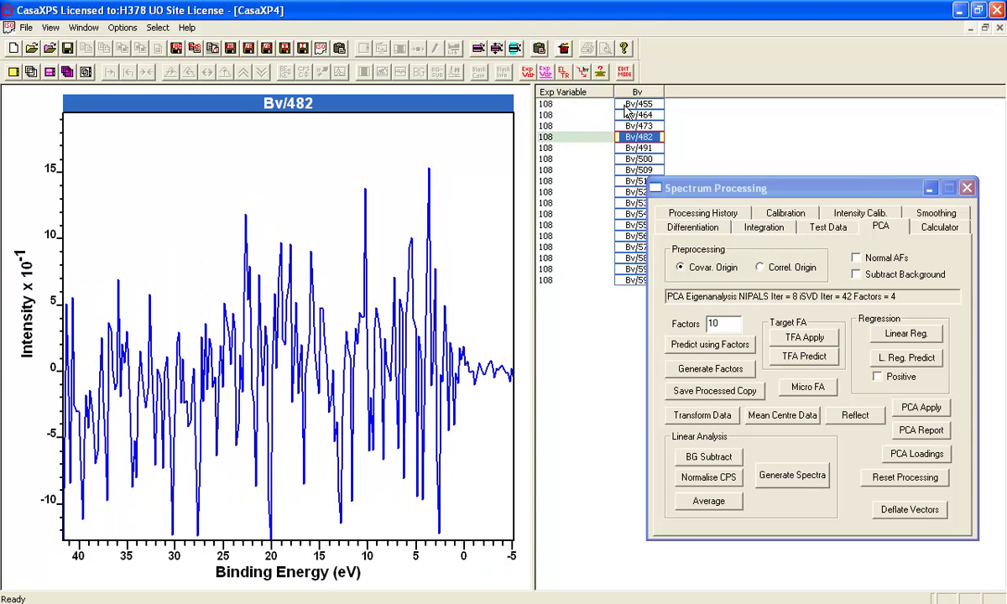
{"action": "left_click", "coordinate": [635, 91]}
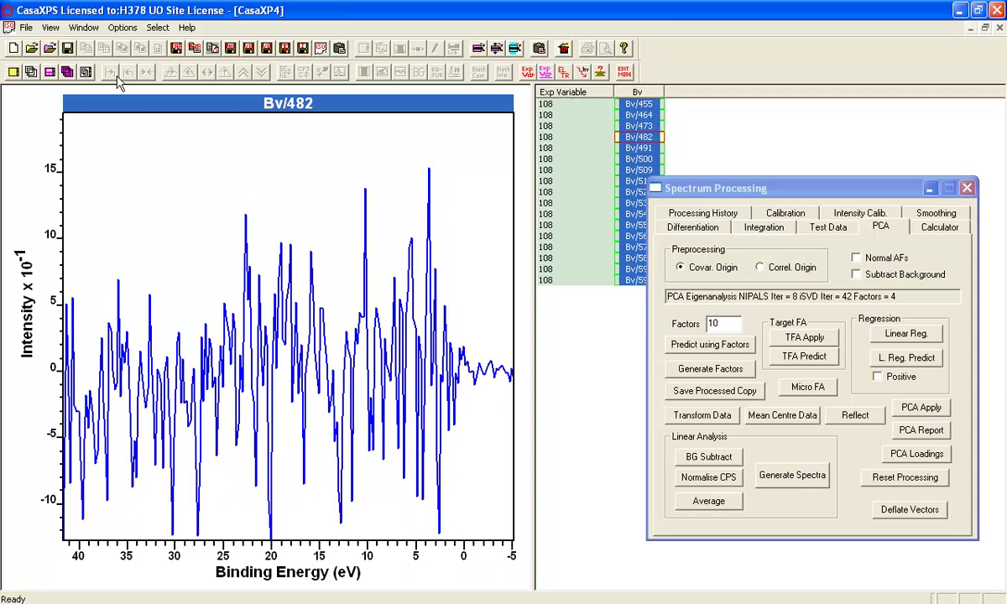
{"action": "left_click", "coordinate": [34, 72]}
{"action": "left_click", "coordinate": [905, 477]}
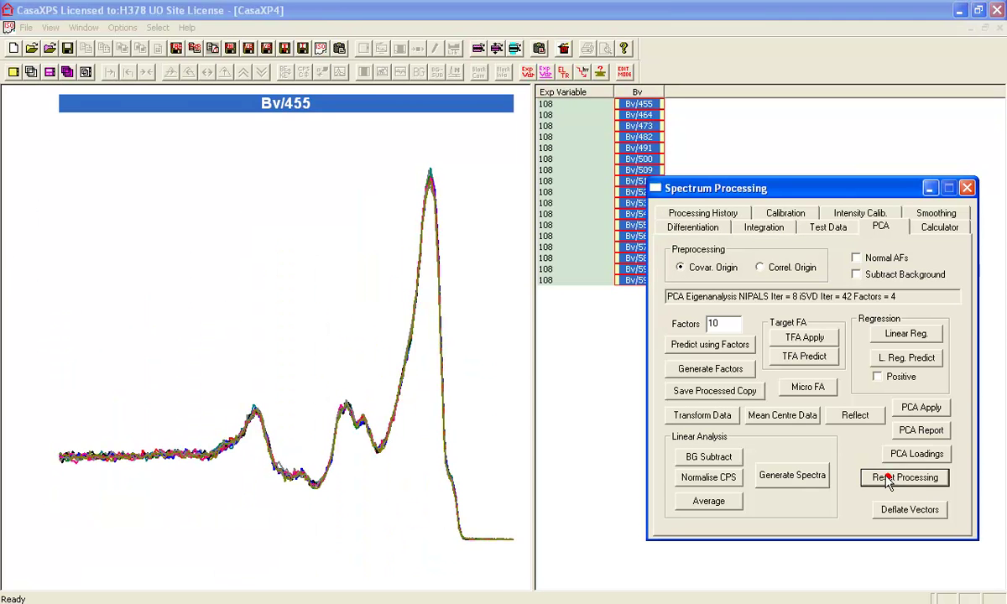
{"action": "double_click", "coordinate": [724, 324]}
{"action": "type", "text": "2"}
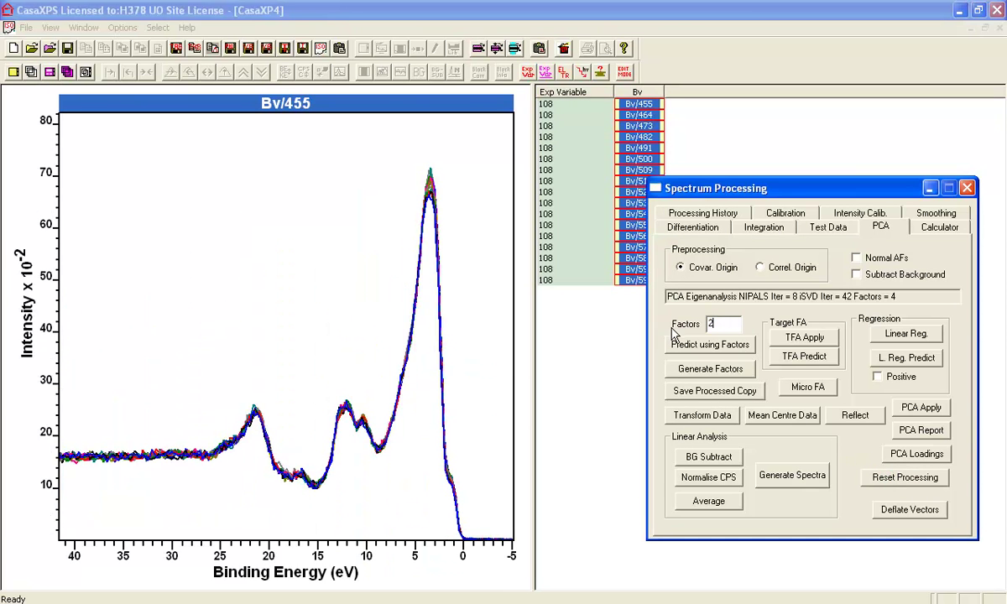
{"action": "left_click", "coordinate": [682, 348]}
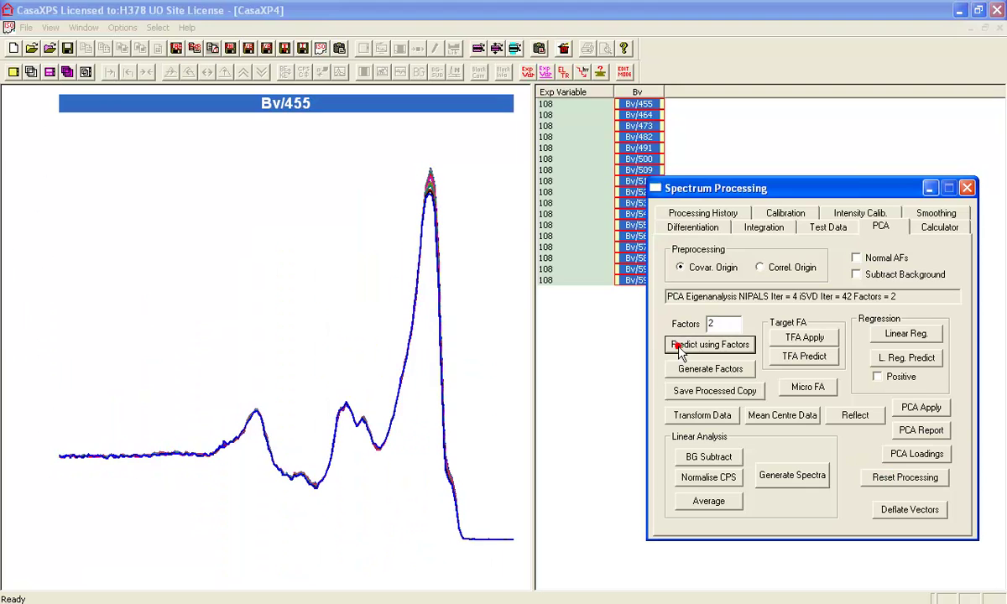
Display the noise-reduced Bv/455 spectrum on its own
{"action": "left_click", "coordinate": [639, 104]}
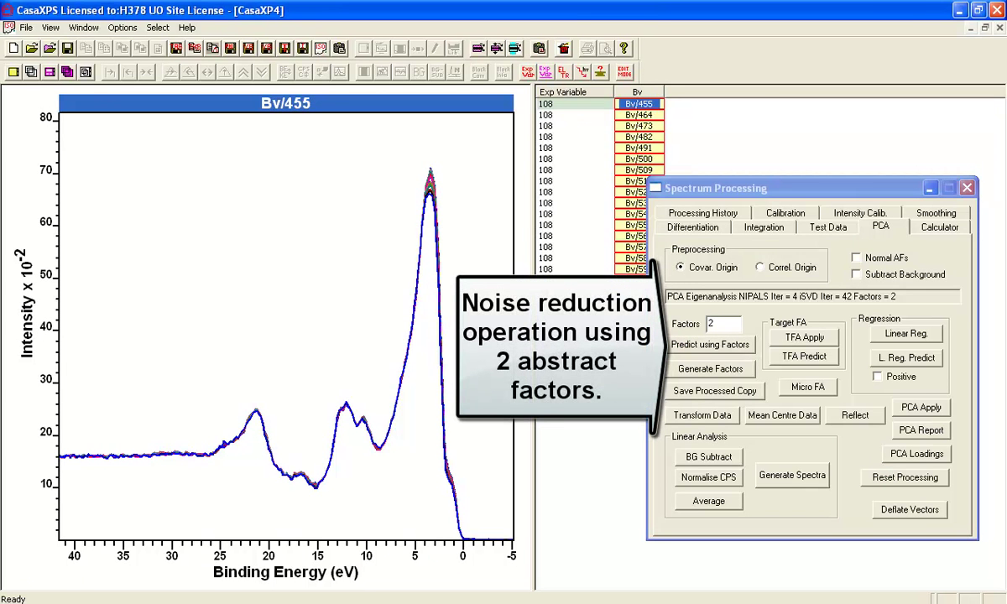
{"action": "left_click", "coordinate": [31, 72]}
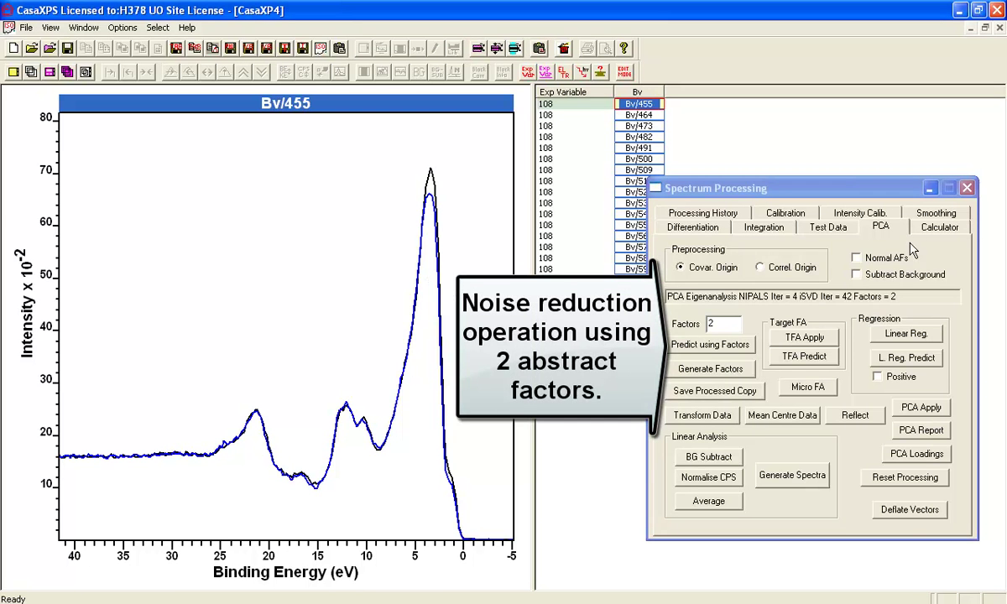
{"action": "left_click", "coordinate": [937, 227]}
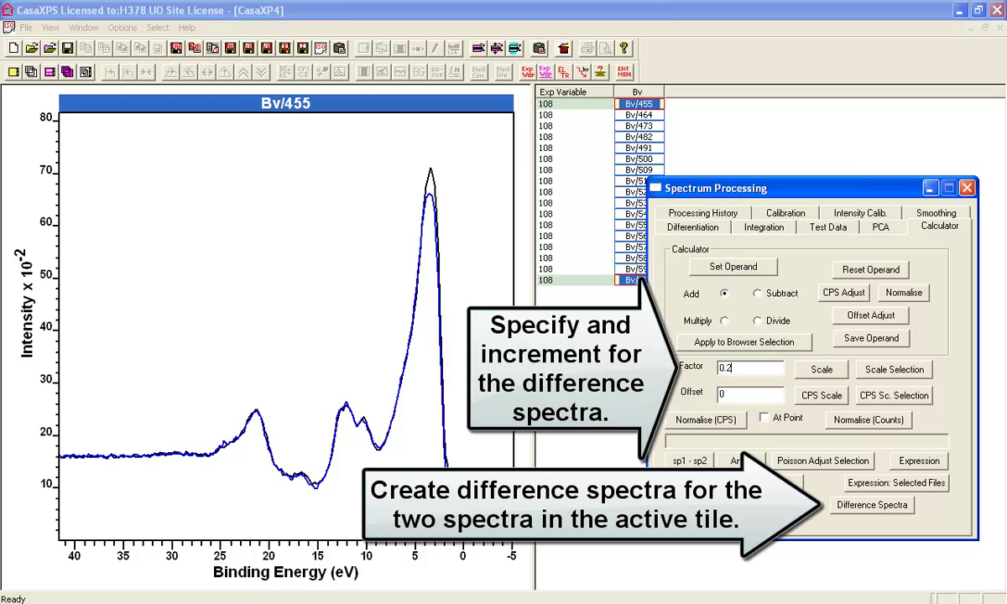
Generate difference spectra from the overlaid valence bands in factor steps of 0.2
{"action": "left_click", "coordinate": [869, 504]}
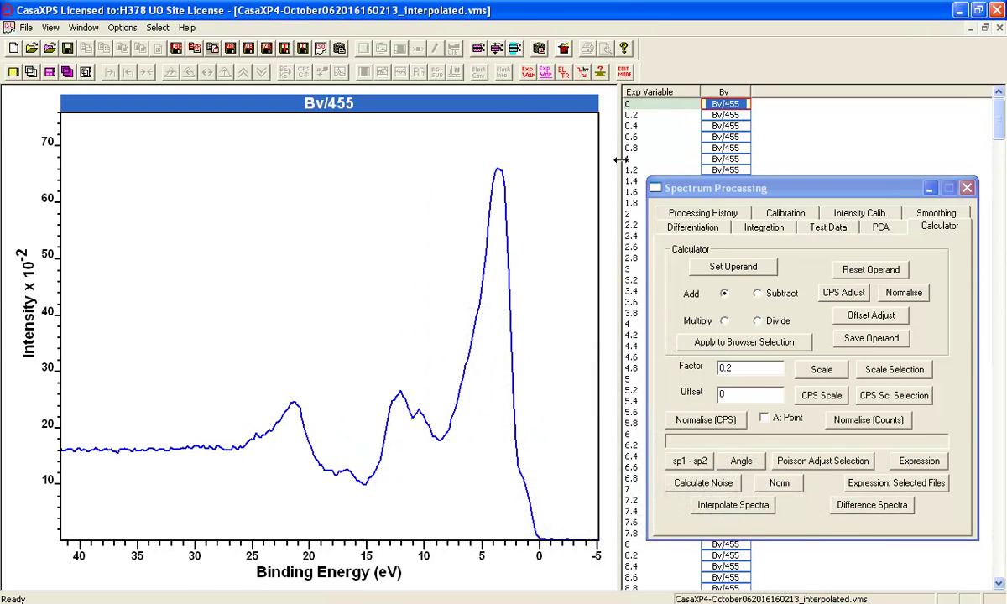
{"action": "left_click_drag", "start_coordinate": [623, 220], "coordinate": [525, 165]}
{"action": "left_click_drag", "start_coordinate": [705, 188], "coordinate": [725, 189]}
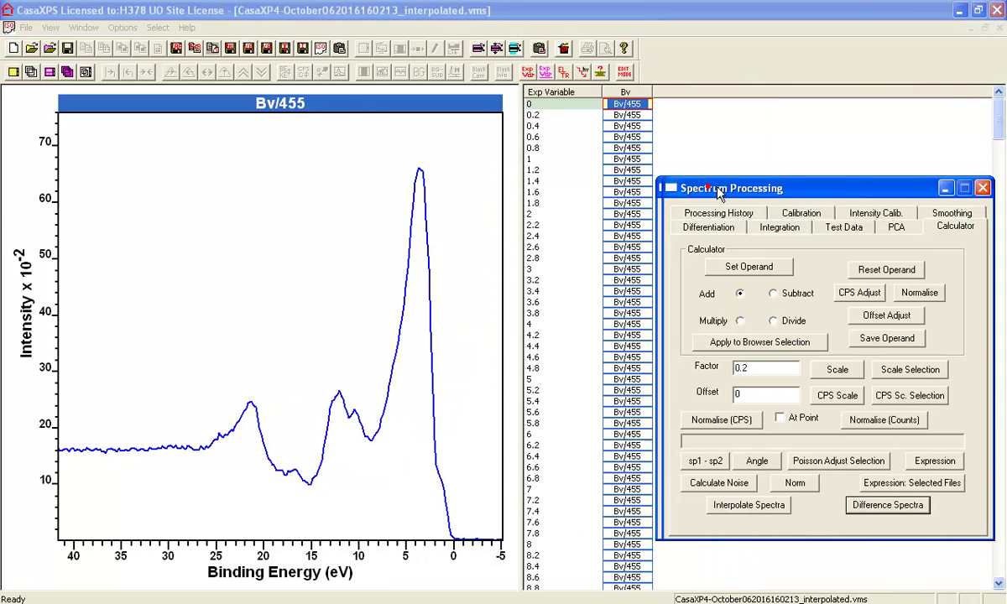
Step through the Bv/455 difference spectra one by one, settling on one to keep
{"action": "left_click", "coordinate": [634, 106]}
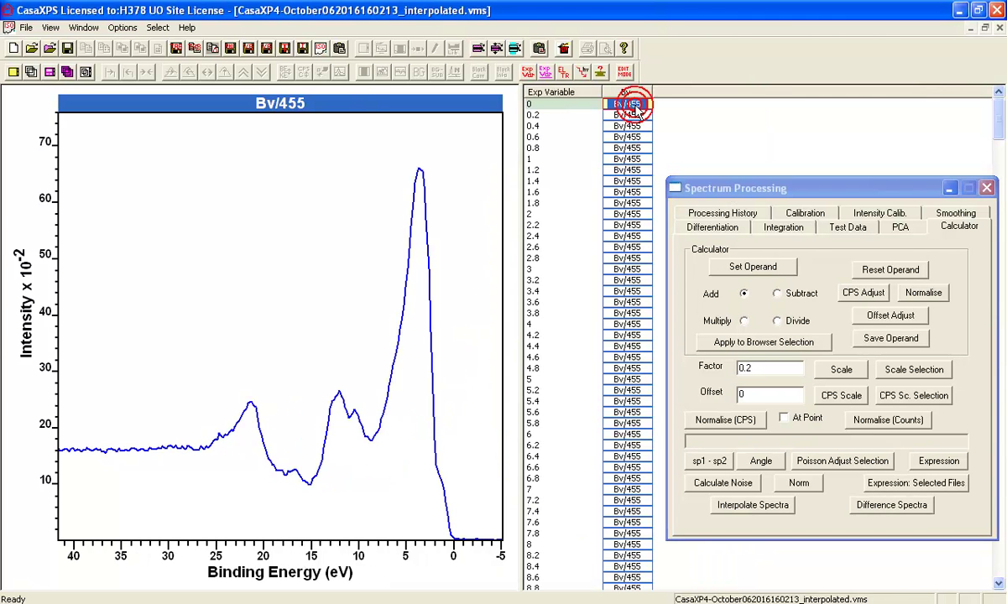
{"action": "key", "text": "Down"}
{"action": "key", "text": "Down"}
{"action": "key", "text": "Down"}
{"action": "key", "text": "Down"}
{"action": "key", "text": "Down"}
{"action": "key", "text": "Down"}
{"action": "key", "text": "Down"}
{"action": "key", "text": "Down"}
{"action": "key", "text": "Down"}
{"action": "key", "text": "Down"}
{"action": "key", "text": "Down"}
{"action": "key", "text": "Down"}
{"action": "key", "text": "Down"}
{"action": "key", "text": "Down"}
{"action": "key", "text": "Down"}
{"action": "key", "text": "Down"}
{"action": "key", "text": "Down"}
{"action": "key", "text": "Down"}
{"action": "key", "text": "Down"}
{"action": "key", "text": "Down"}
{"action": "key", "text": "Down"}
{"action": "key", "text": "Down"}
{"action": "key", "text": "Down"}
{"action": "key", "text": "Down"}
{"action": "key", "text": "Down"}
{"action": "key", "text": "Down"}
{"action": "key", "text": "Down"}
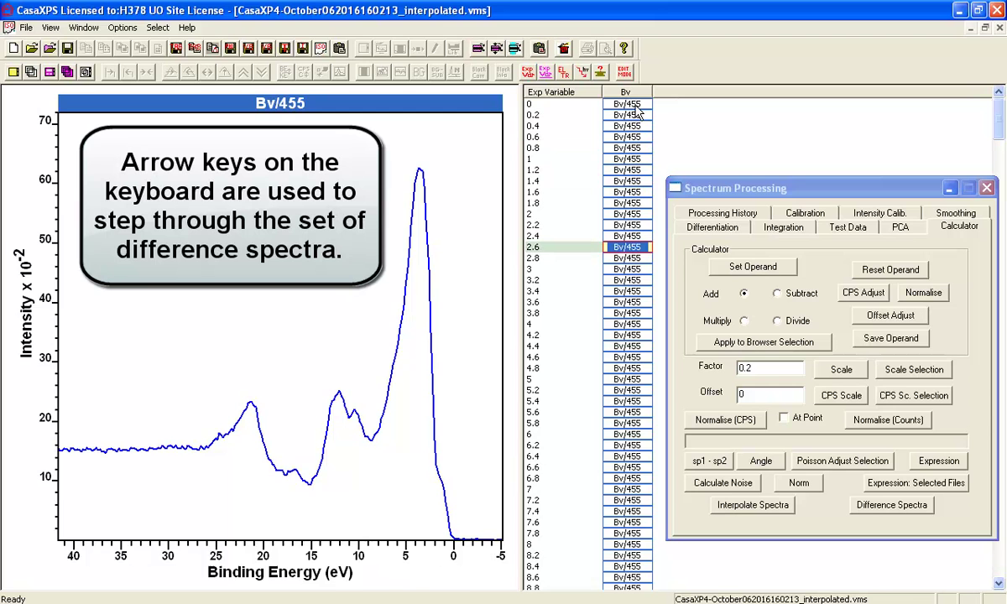
{"action": "key", "text": "Down"}
{"action": "key", "text": "Down"}
{"action": "key", "text": "Down"}
{"action": "key", "text": "Down"}
{"action": "key", "text": "Down"}
{"action": "key", "text": "Down"}
{"action": "key", "text": "Down"}
{"action": "key", "text": "Down"}
{"action": "key", "text": "Down"}
{"action": "key", "text": "Down"}
{"action": "key", "text": "Down"}
{"action": "key", "text": "Down"}
{"action": "key", "text": "Down"}
{"action": "key", "text": "Down"}
{"action": "key", "text": "Down"}
{"action": "key", "text": "Down"}
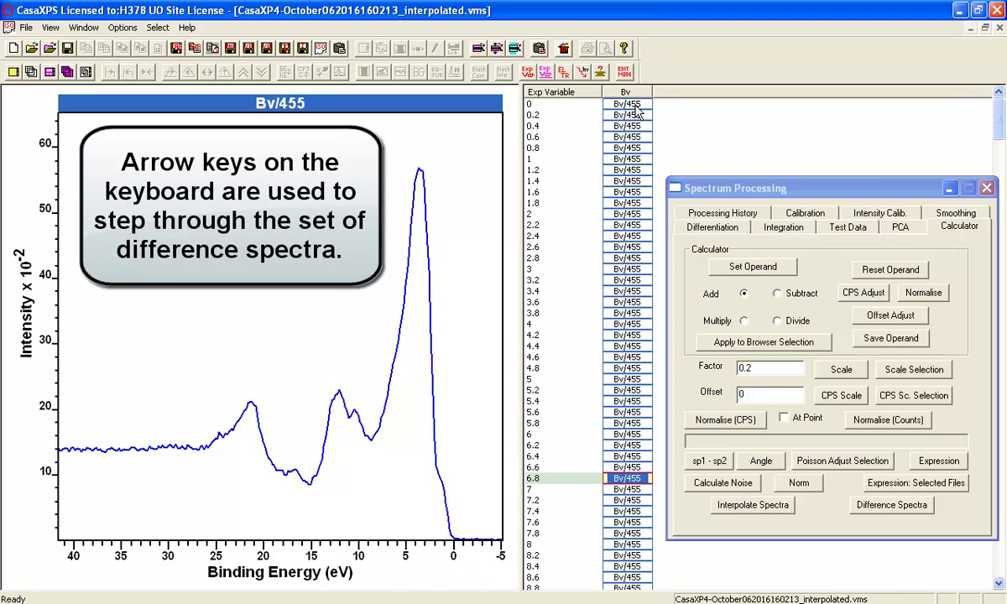
{"action": "key", "text": "Down"}
{"action": "key", "text": "Down"}
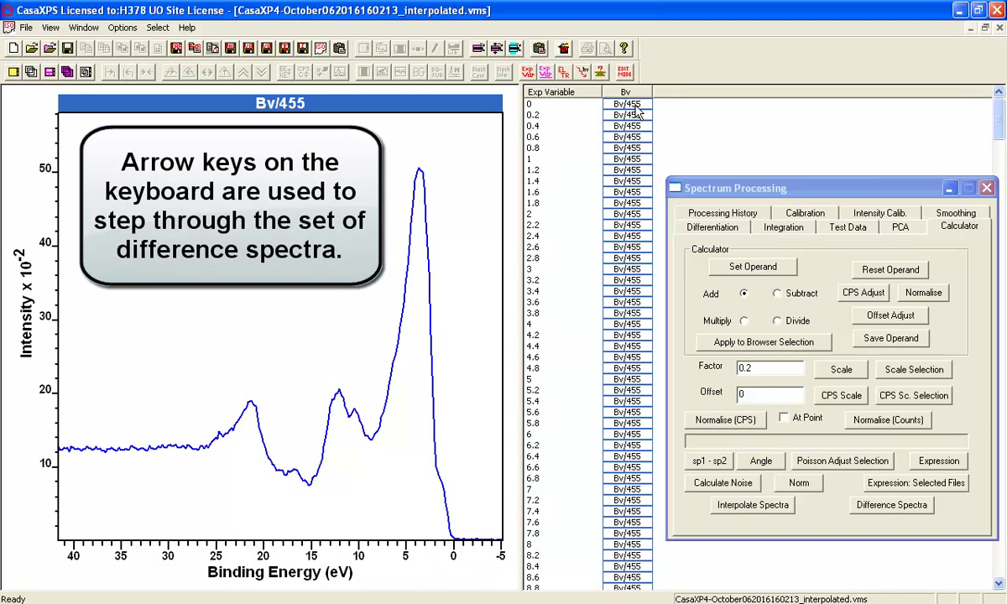
{"action": "key", "text": "Down"}
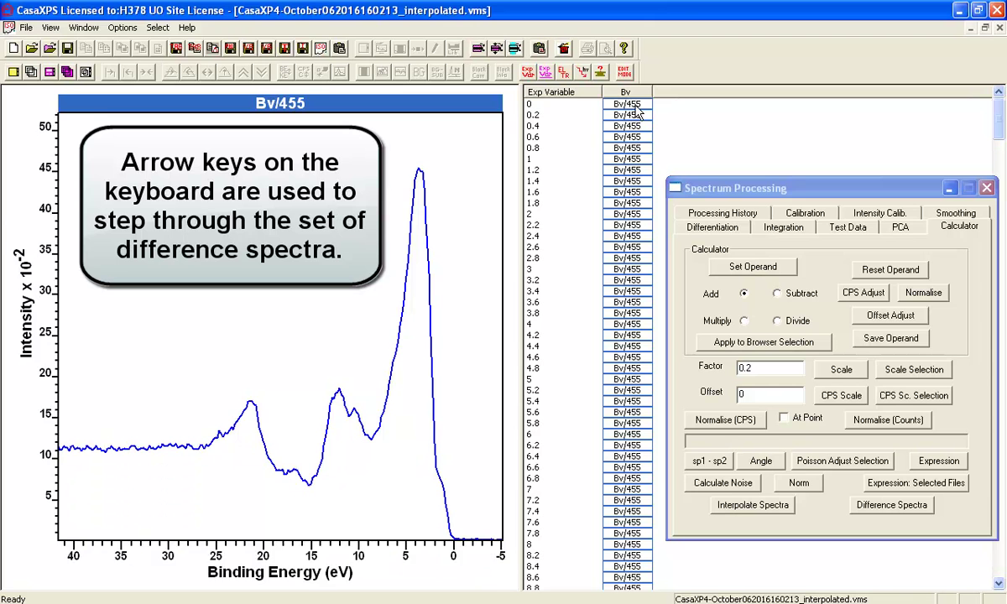
{"action": "key", "text": "Down"}
{"action": "key", "text": "Down"}
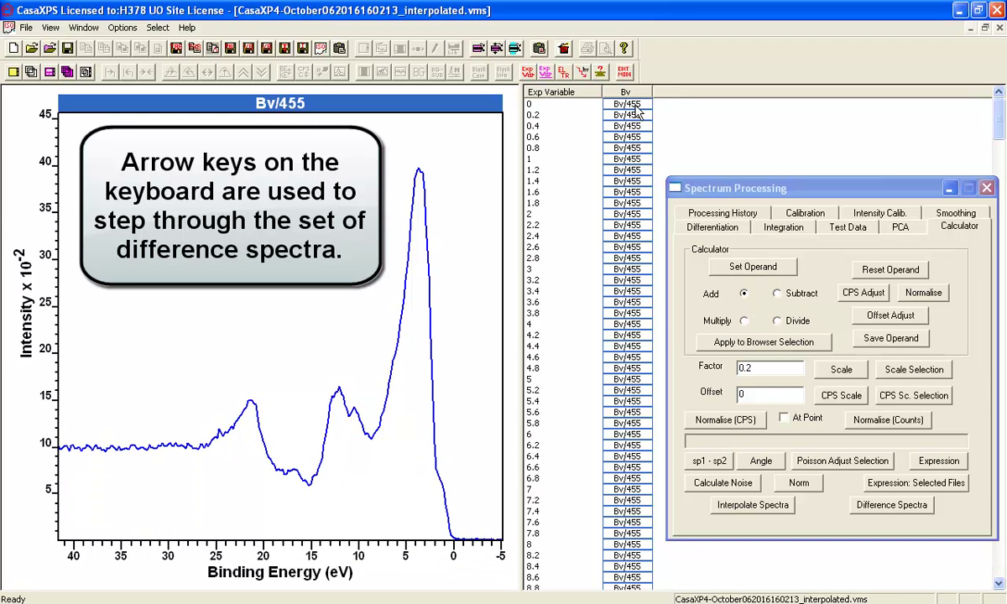
{"action": "key", "text": "Down"}
{"action": "key", "text": "Down"}
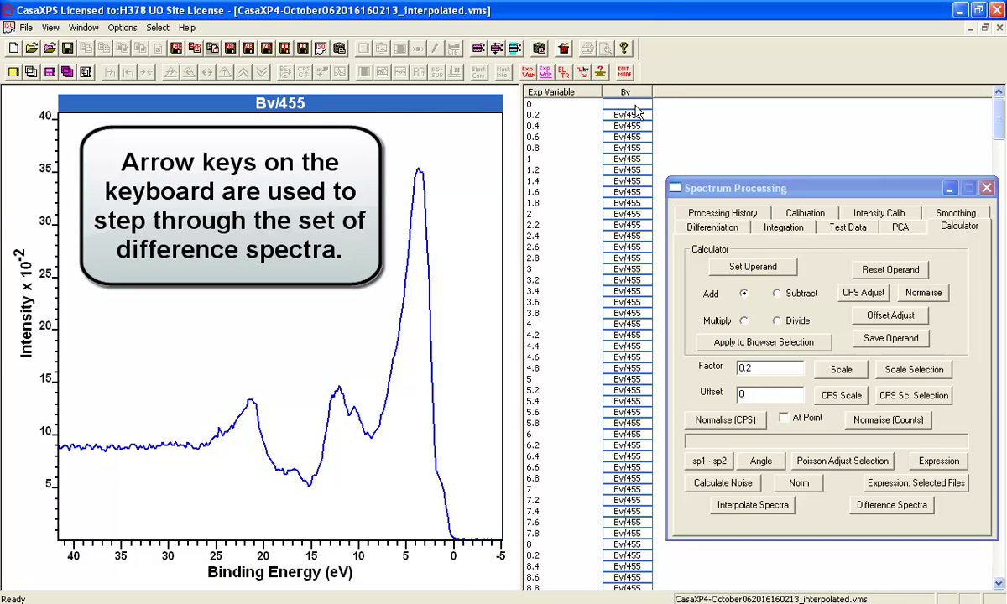
{"action": "key", "text": "Down"}
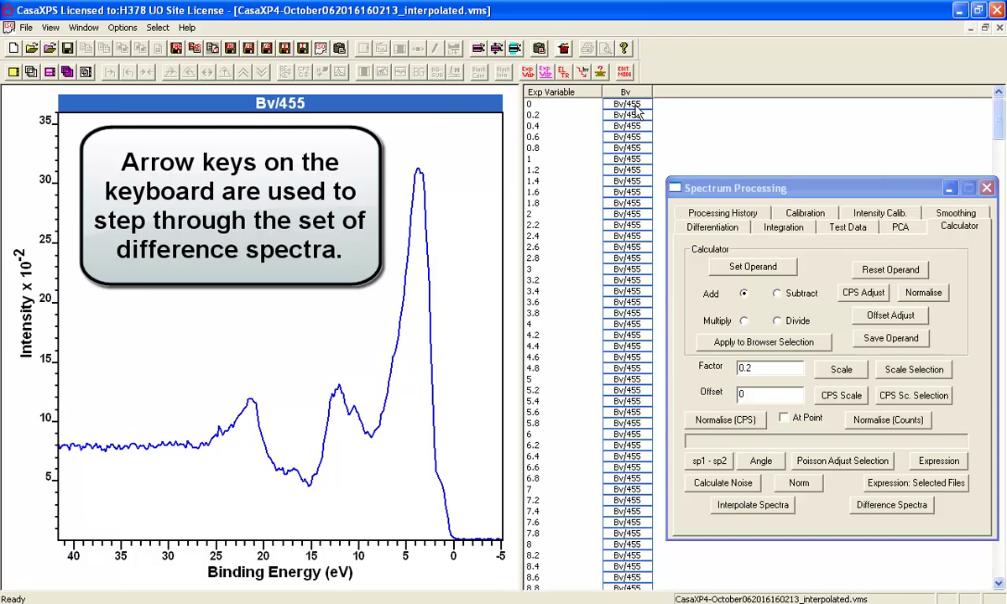
{"action": "key", "text": "Down"}
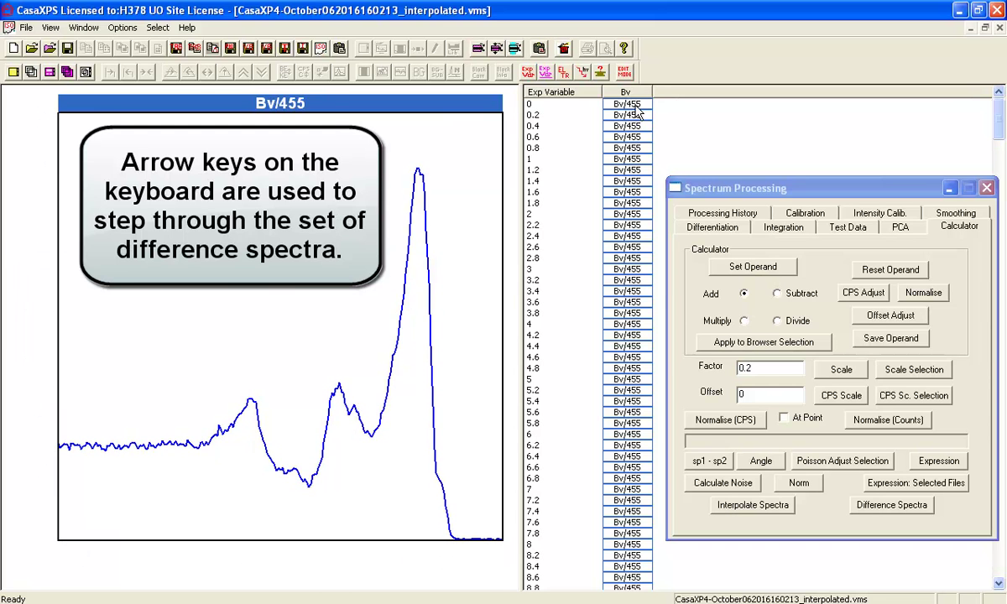
{"action": "key", "text": "Down"}
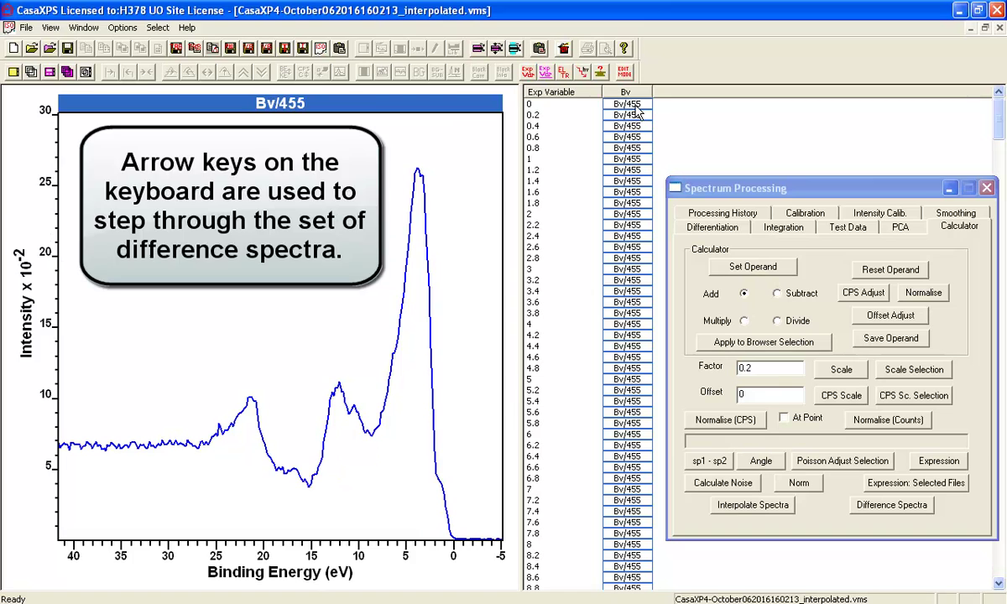
{"action": "key", "text": "Down"}
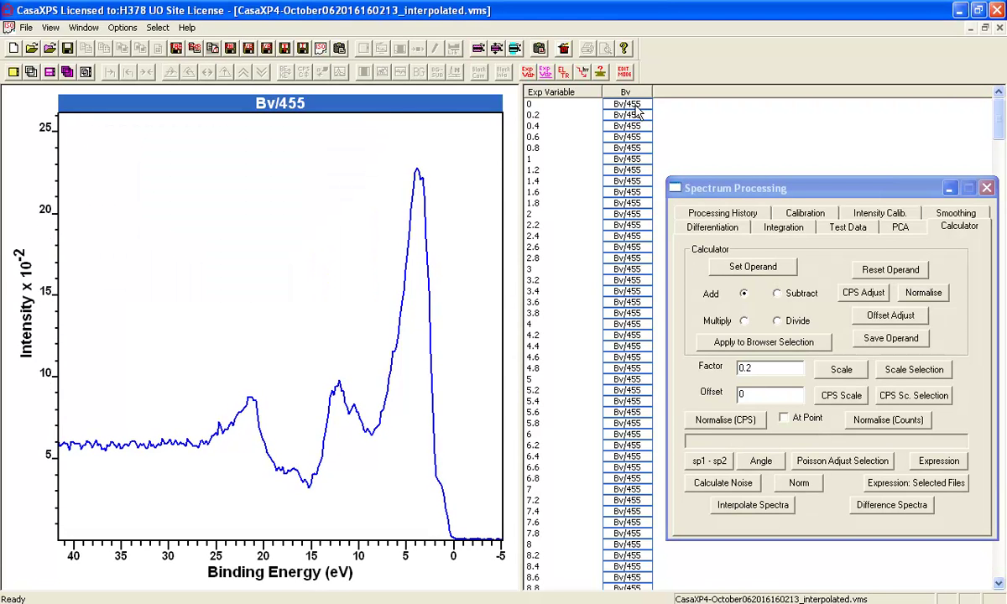
{"action": "key", "text": "Down"}
{"action": "key", "text": "Down"}
{"action": "key", "text": "Down"}
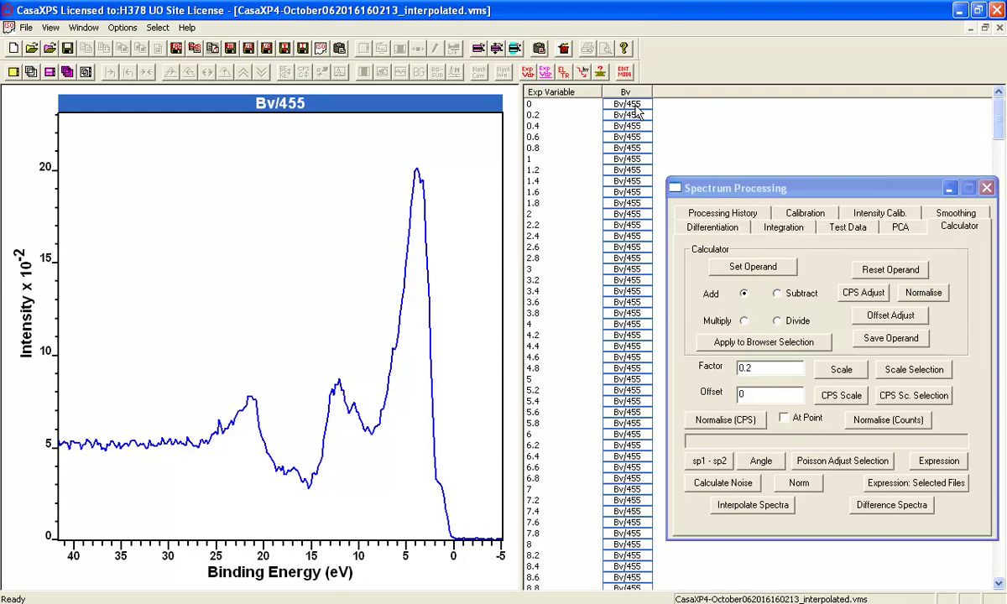
Save the current difference spectrum as a processed copy, adding Bv 2
{"action": "left_click", "coordinate": [900, 226]}
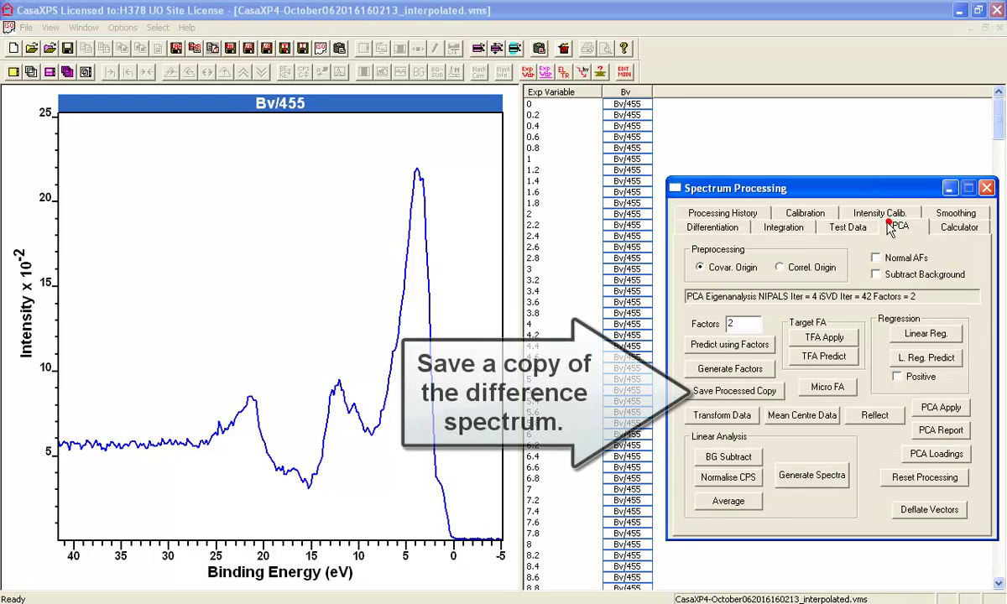
{"action": "left_click", "coordinate": [704, 393]}
{"action": "left_click", "coordinate": [967, 249]}
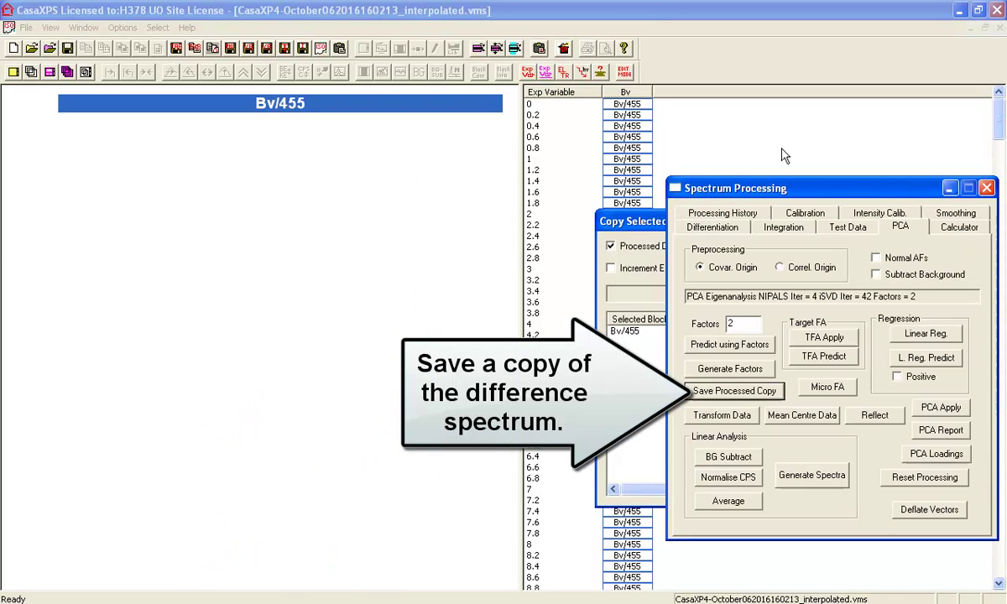
Save a second selected difference spectrum as a processed copy, adding Bv 3
{"action": "left_click", "coordinate": [635, 91]}
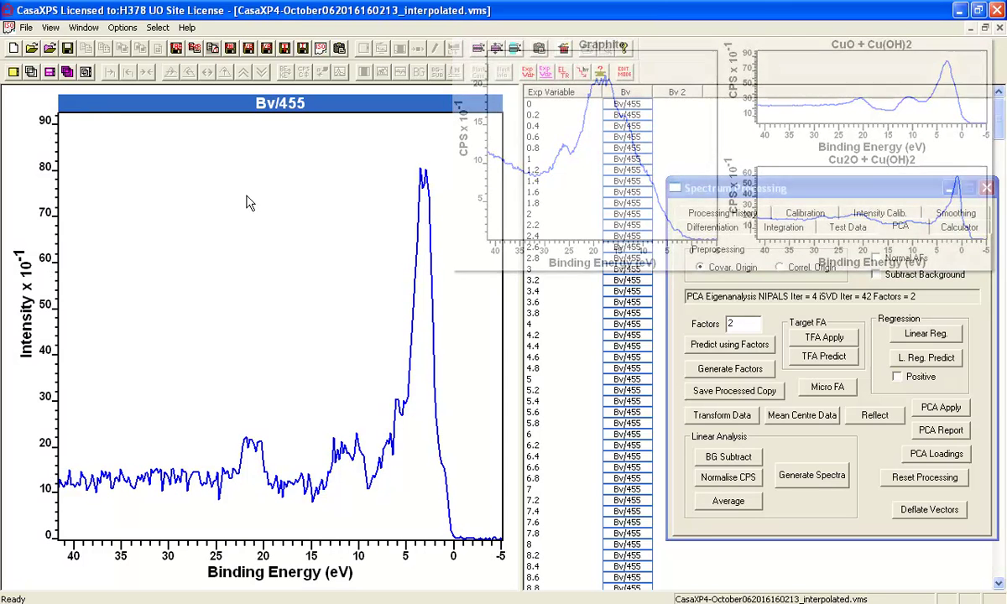
{"action": "left_click", "coordinate": [727, 392]}
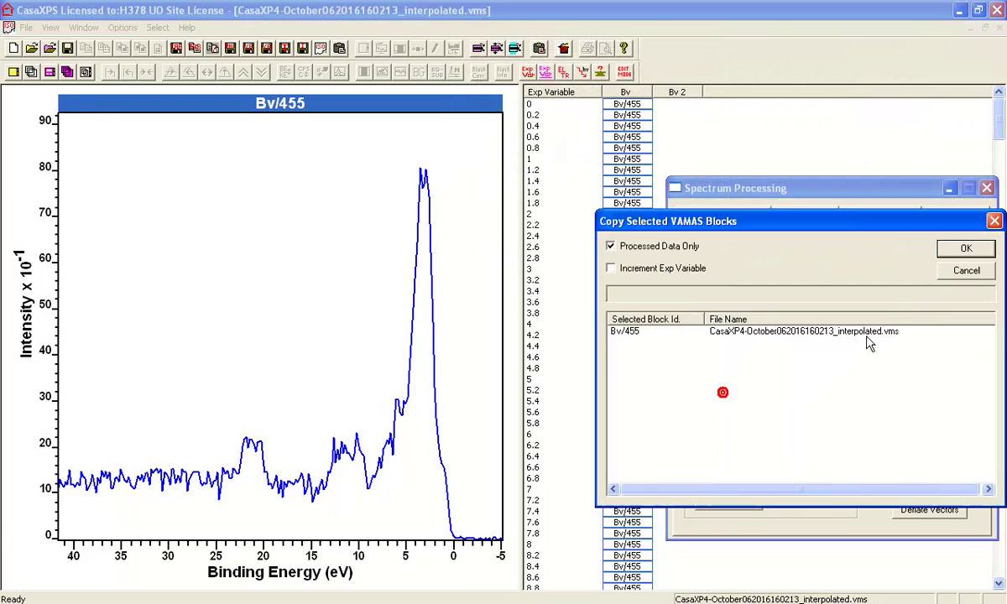
{"action": "left_click", "coordinate": [967, 248]}
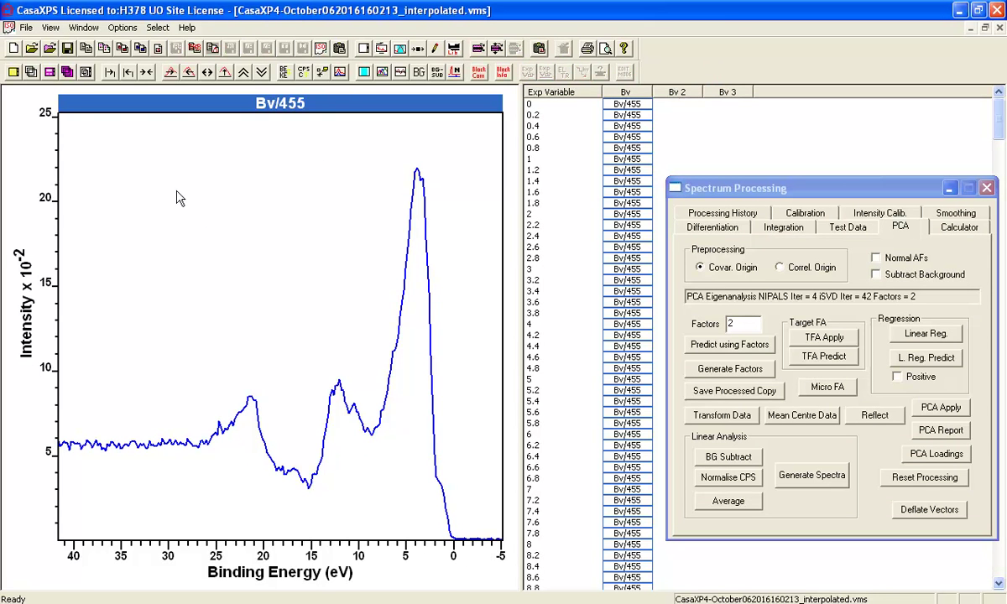
Overlay the copies, select graphite Bv/336 in CasaXP3, then switch to TM15-Degradation-Study.vms
{"action": "left_click", "coordinate": [32, 73]}
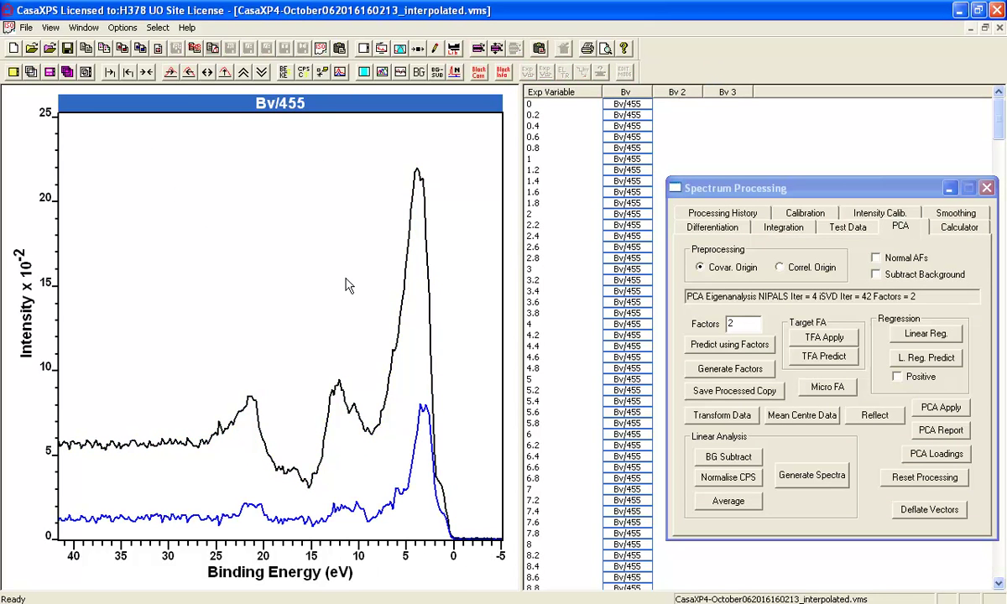
{"action": "left_click", "coordinate": [87, 28]}
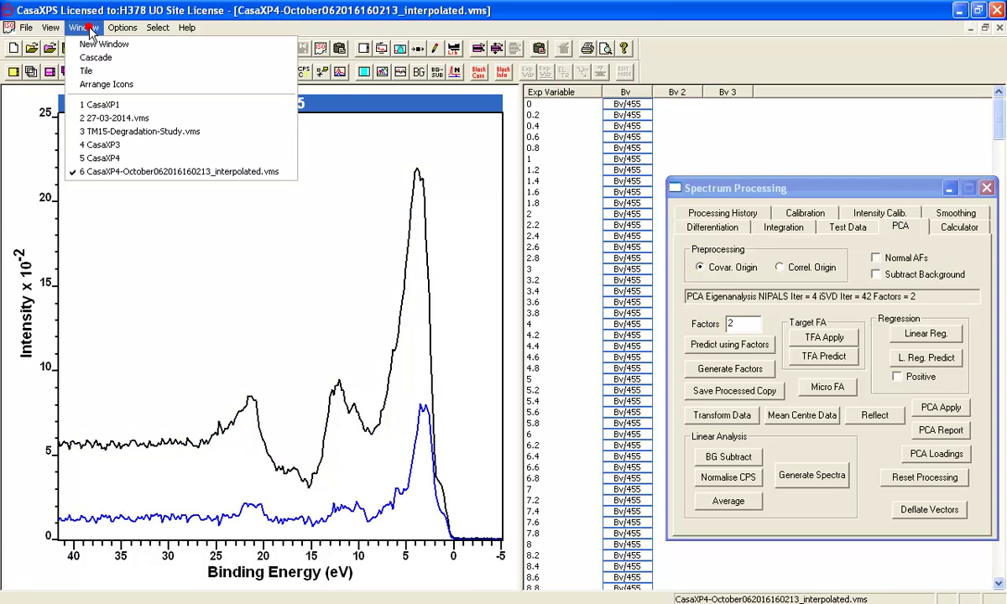
{"action": "left_click", "coordinate": [109, 160]}
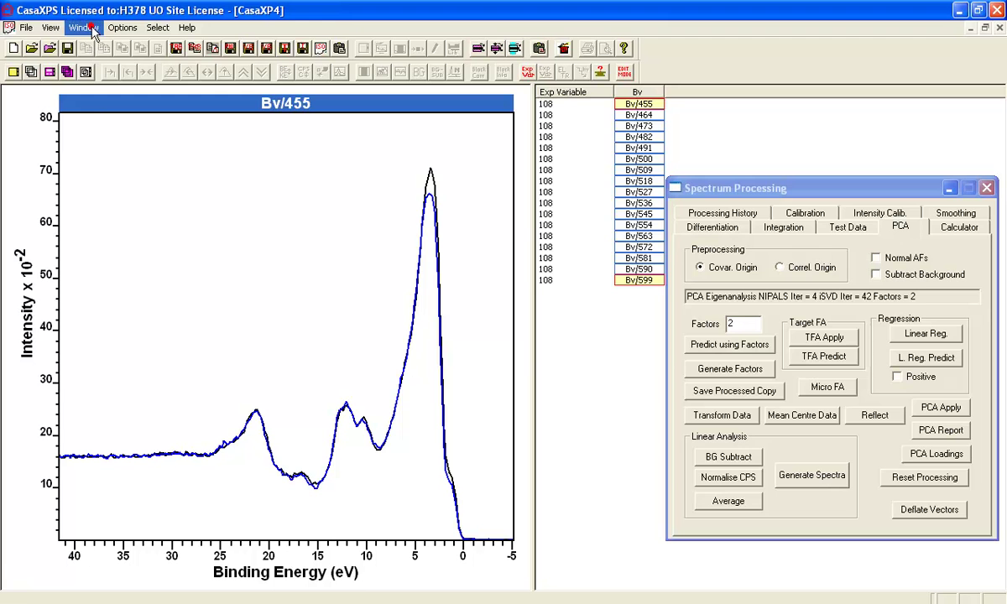
{"action": "left_click", "coordinate": [90, 29]}
{"action": "left_click", "coordinate": [97, 139]}
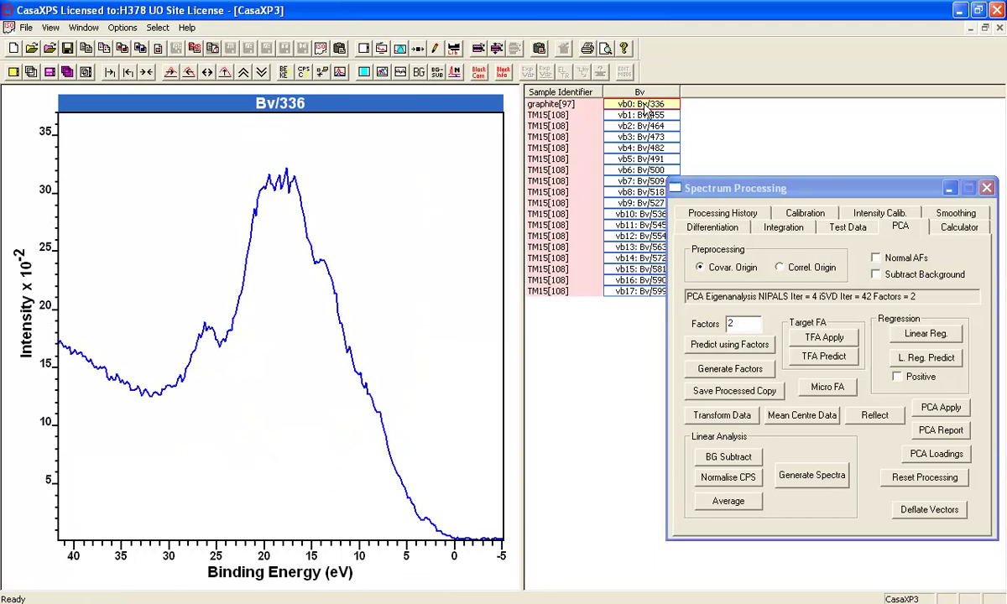
{"action": "left_click", "coordinate": [83, 28]}
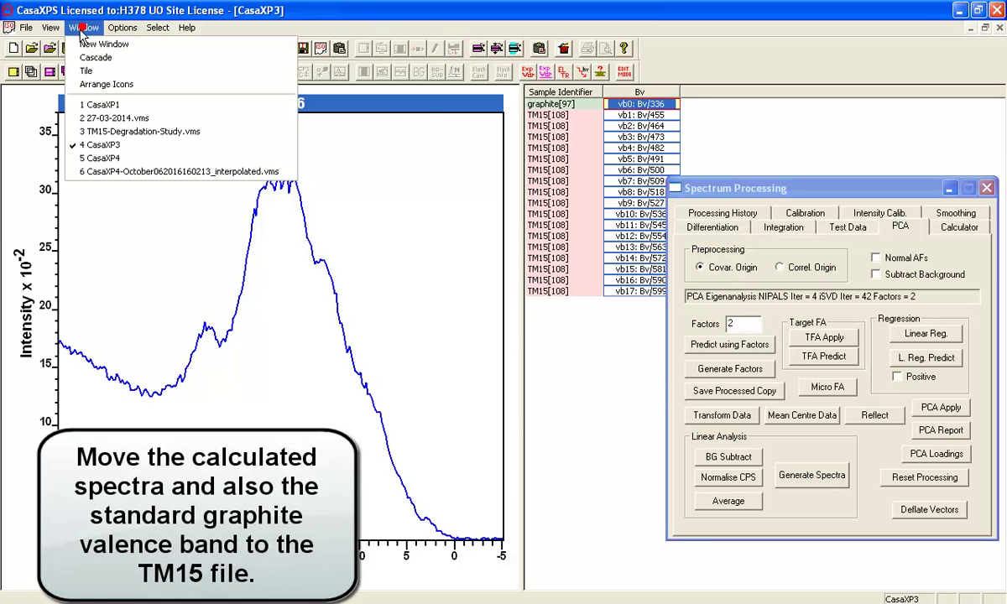
{"action": "left_click", "coordinate": [101, 131]}
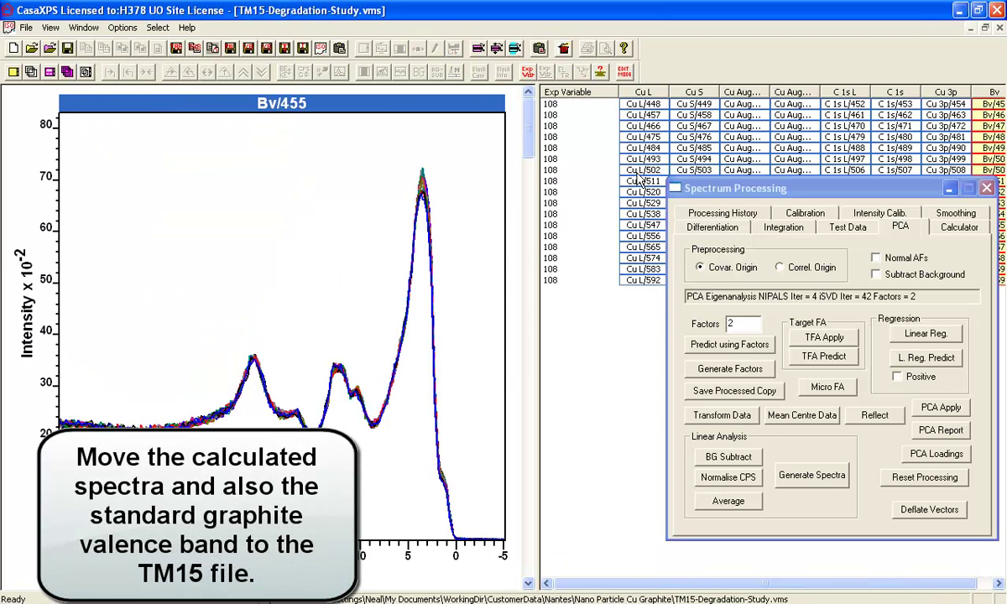
Copy graphite Bv/336 and the two difference spectra into TM15-Degradation-Study via Save Processed Copy
{"action": "left_click_drag", "start_coordinate": [534, 179], "coordinate": [398, 180]}
{"action": "left_click_drag", "start_coordinate": [730, 197], "coordinate": [702, 248]}
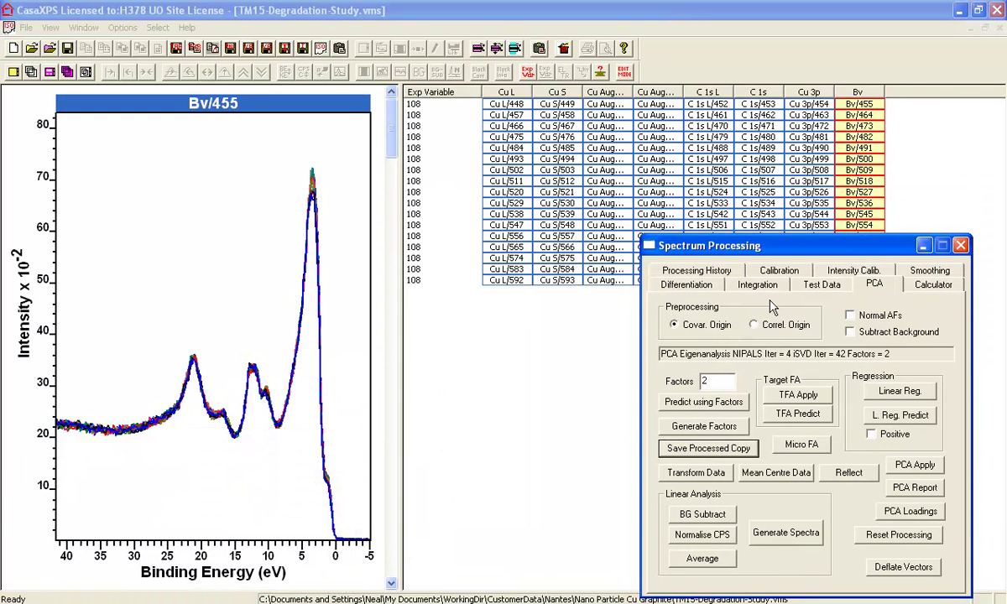
{"action": "left_click", "coordinate": [878, 284]}
{"action": "left_click", "coordinate": [719, 447]}
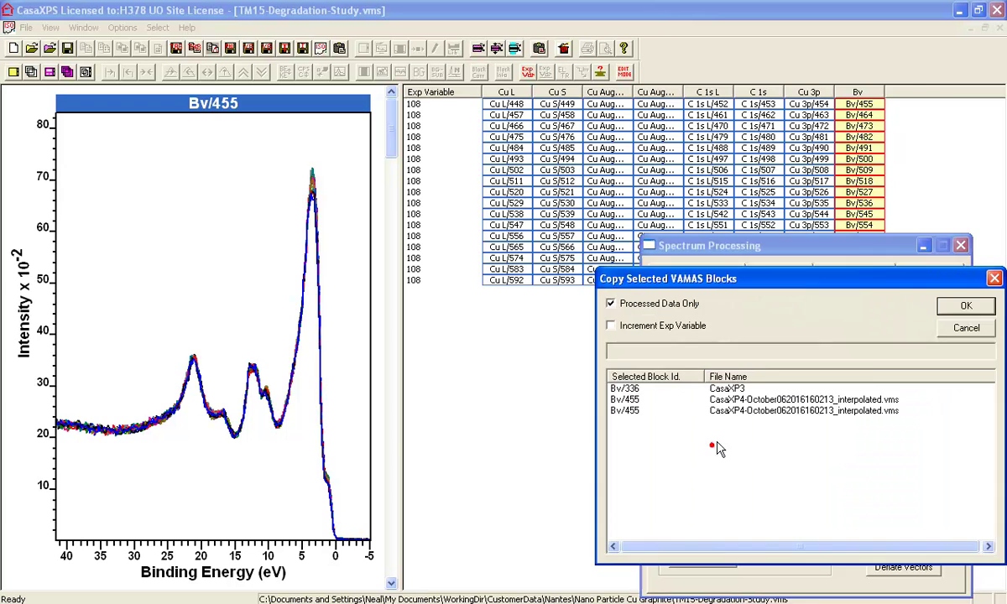
{"action": "left_click", "coordinate": [965, 306]}
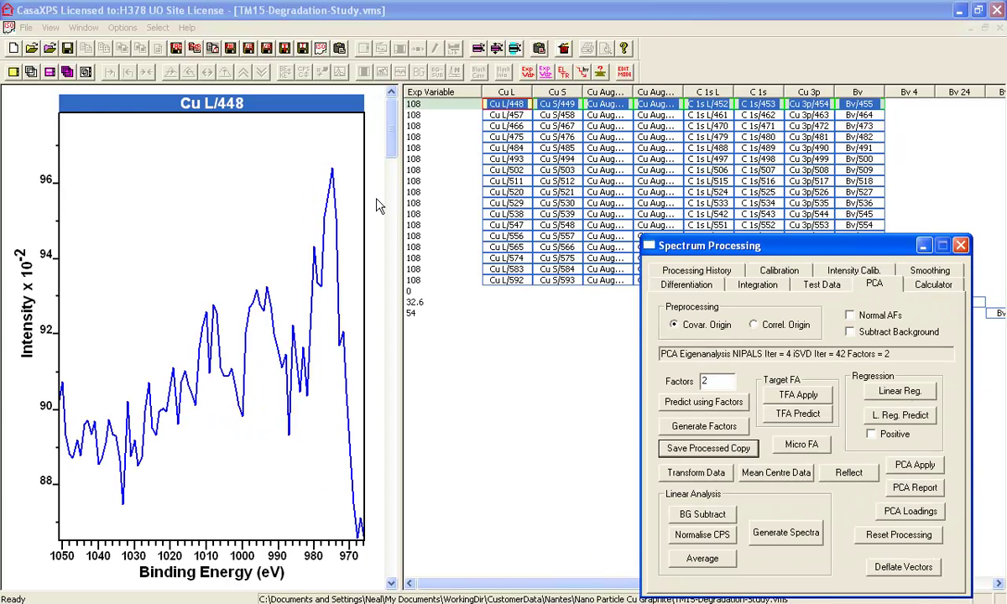
Select the three newly copied spectra in columns Bv 4, Bv 24 and Bv 34
{"action": "left_click_drag", "start_coordinate": [398, 200], "coordinate": [289, 198]}
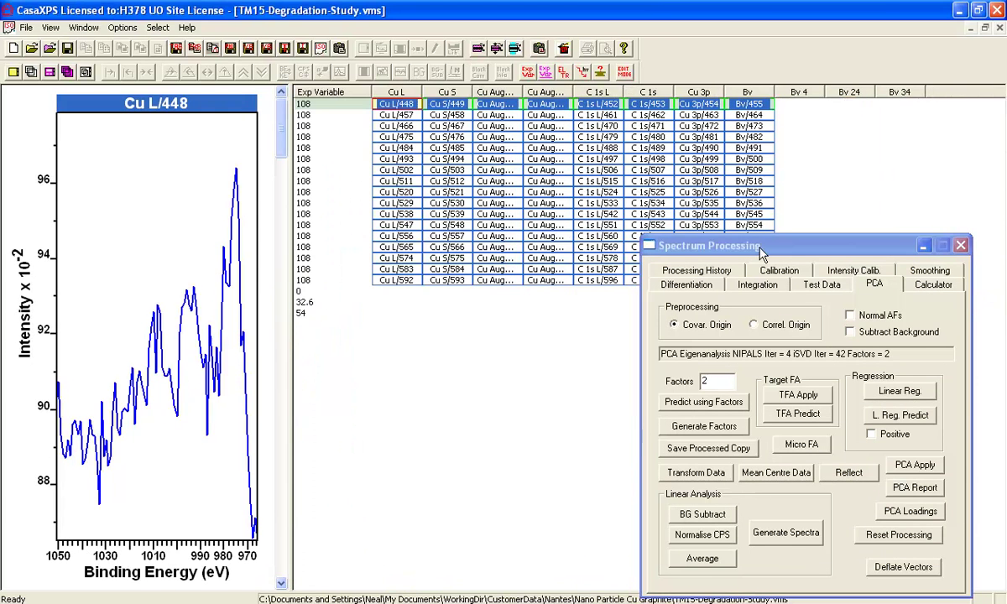
{"action": "left_click", "coordinate": [743, 235]}
{"action": "left_click_drag", "start_coordinate": [447, 231], "coordinate": [405, 191]}
{"action": "left_click_drag", "start_coordinate": [791, 292], "coordinate": [899, 313]}
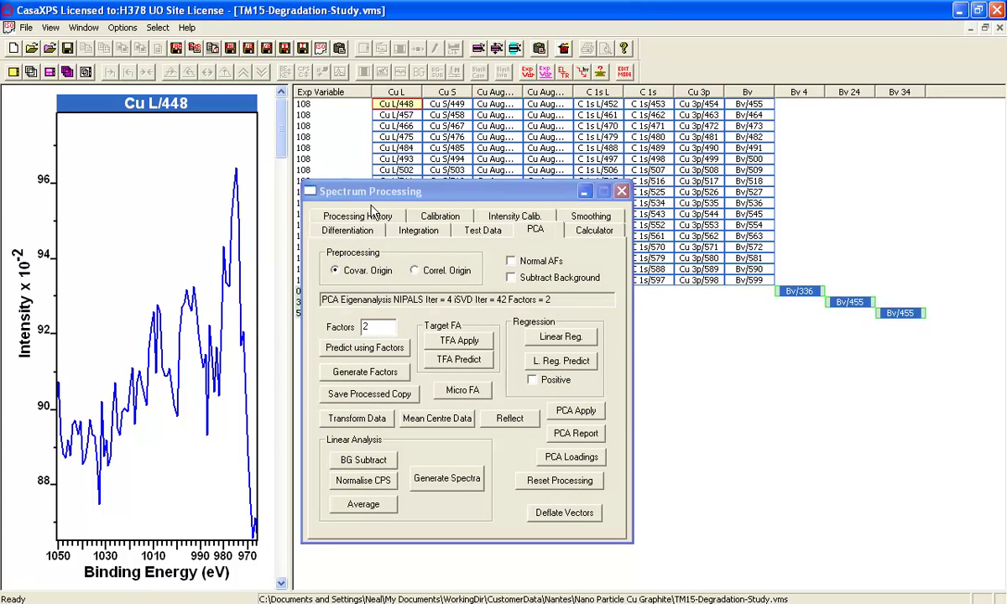
Overlay the TM15 valence bands, then select basis spectra Bv/336, Bv/455 and Bv/455
{"action": "left_click", "coordinate": [31, 72]}
{"action": "left_click", "coordinate": [747, 92]}
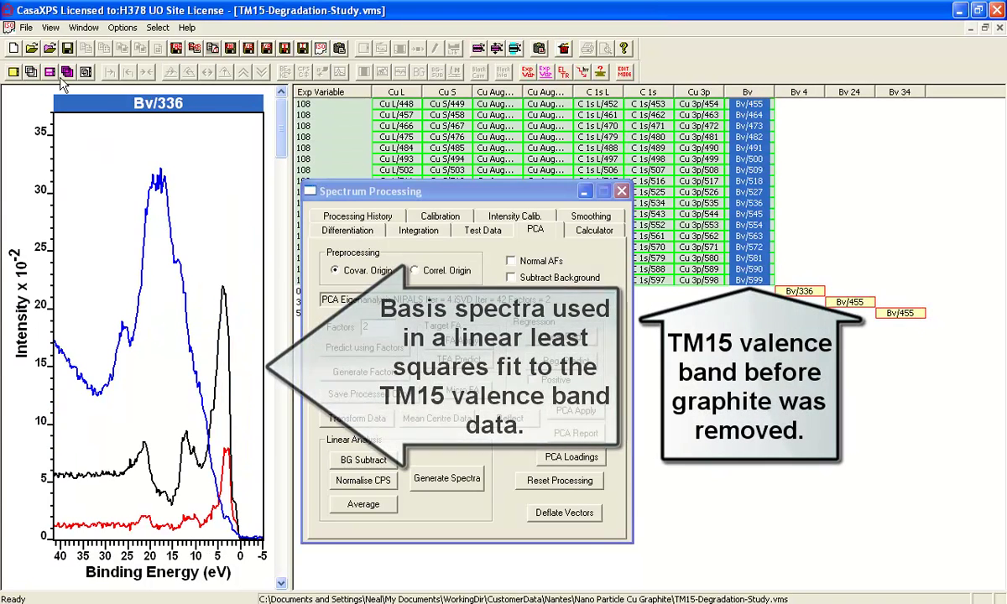
{"action": "left_click", "coordinate": [31, 72]}
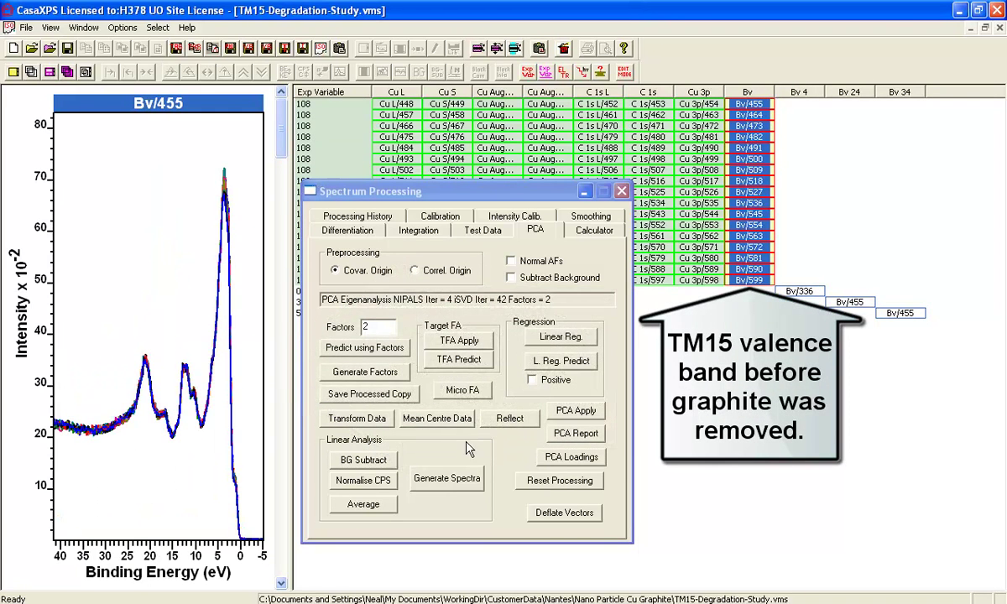
{"action": "left_click", "coordinate": [525, 479]}
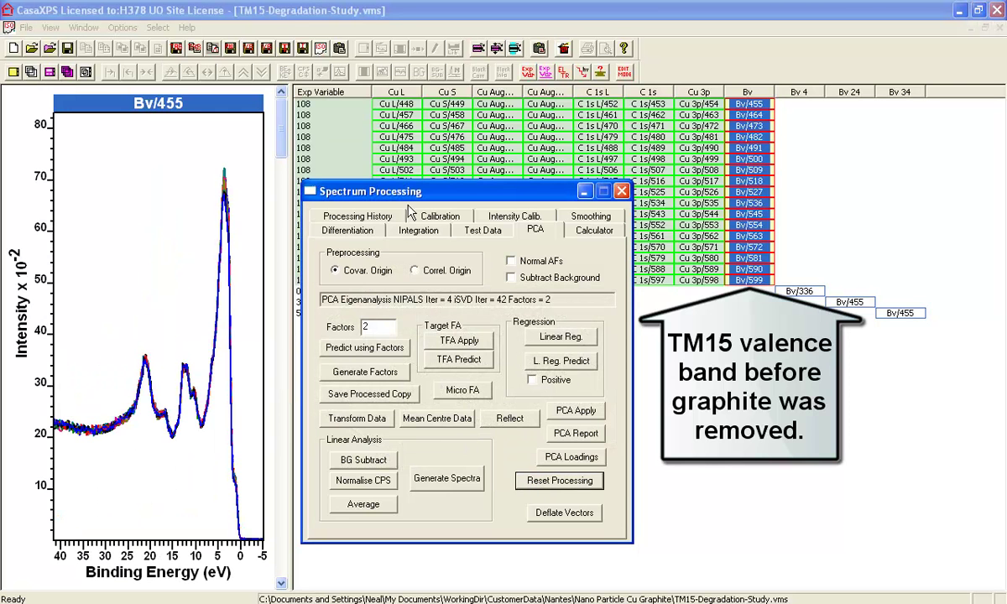
{"action": "left_click_drag", "start_coordinate": [400, 192], "coordinate": [435, 192]}
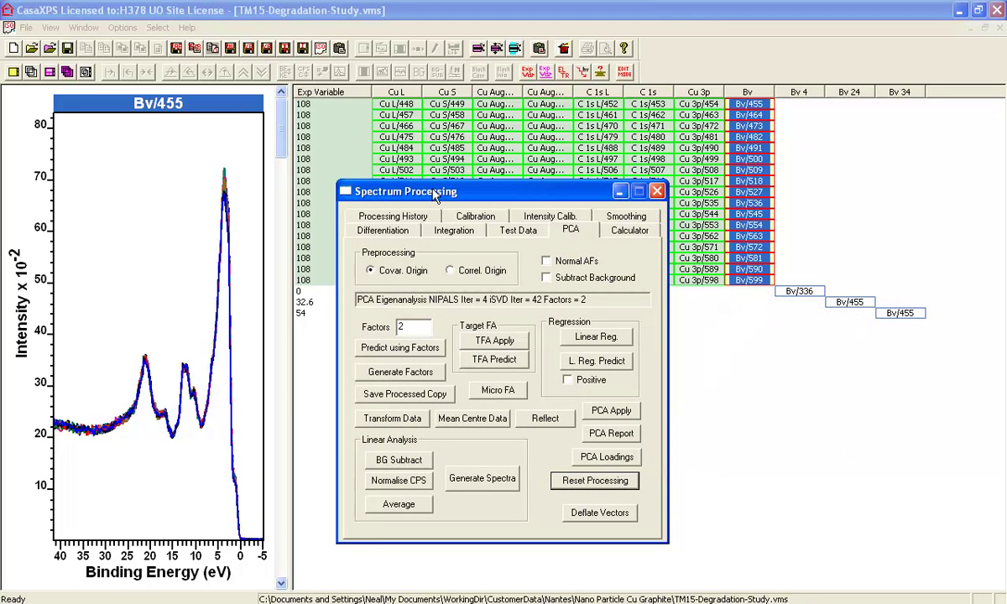
{"action": "left_click_drag", "start_coordinate": [774, 298], "coordinate": [911, 317]}
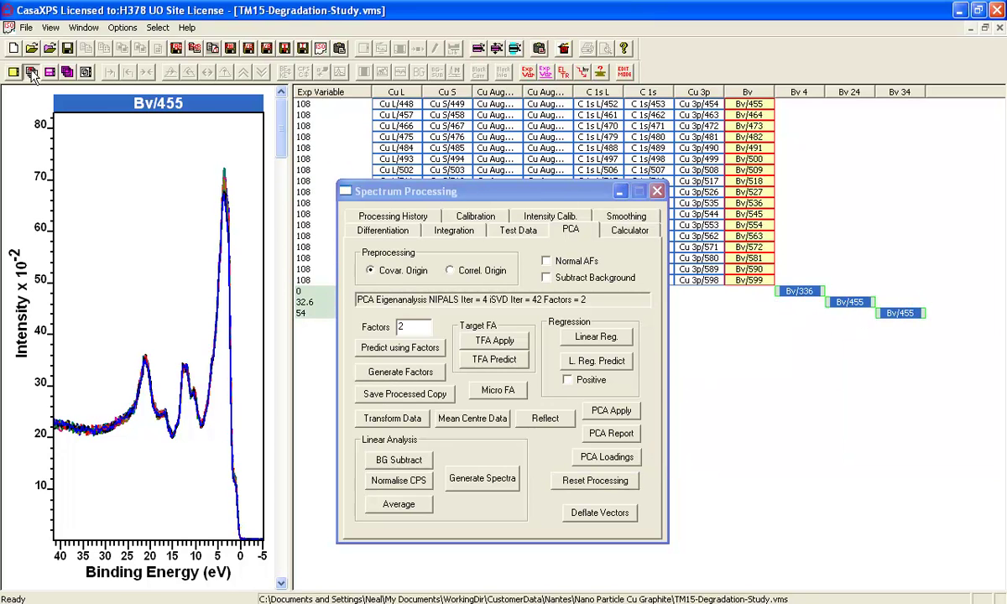
Fit the three basis spectra to all TM15 valence bands, creating TM15-Degradation-Study_LREGR
{"action": "left_click", "coordinate": [30, 71]}
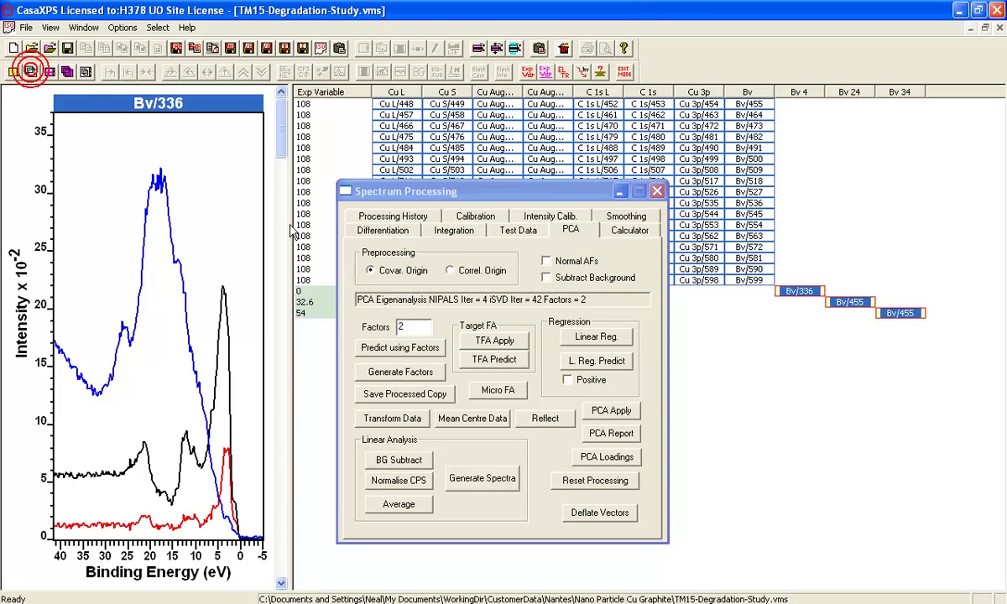
{"action": "left_click", "coordinate": [749, 93]}
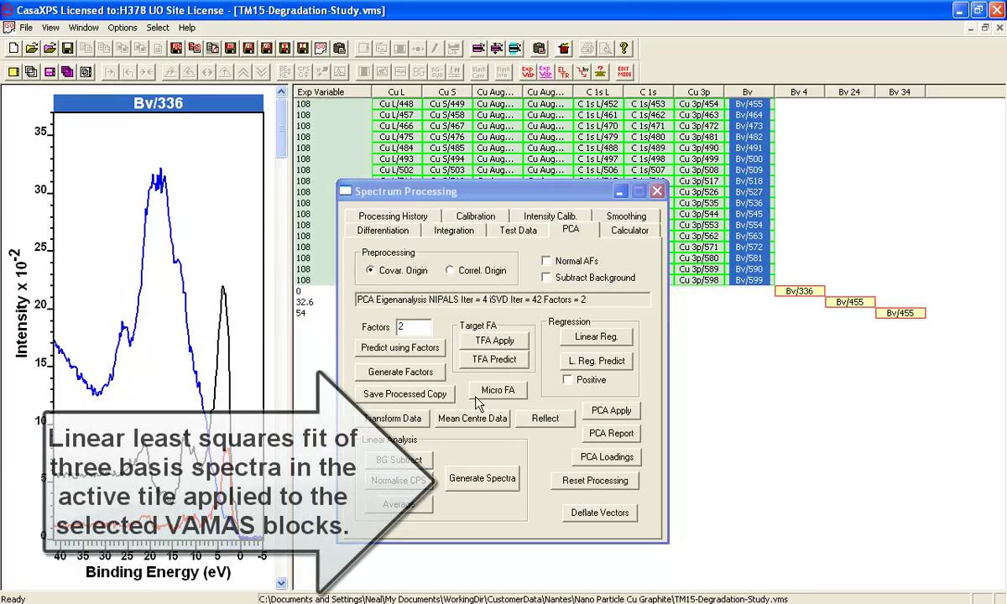
{"action": "left_click", "coordinate": [475, 479]}
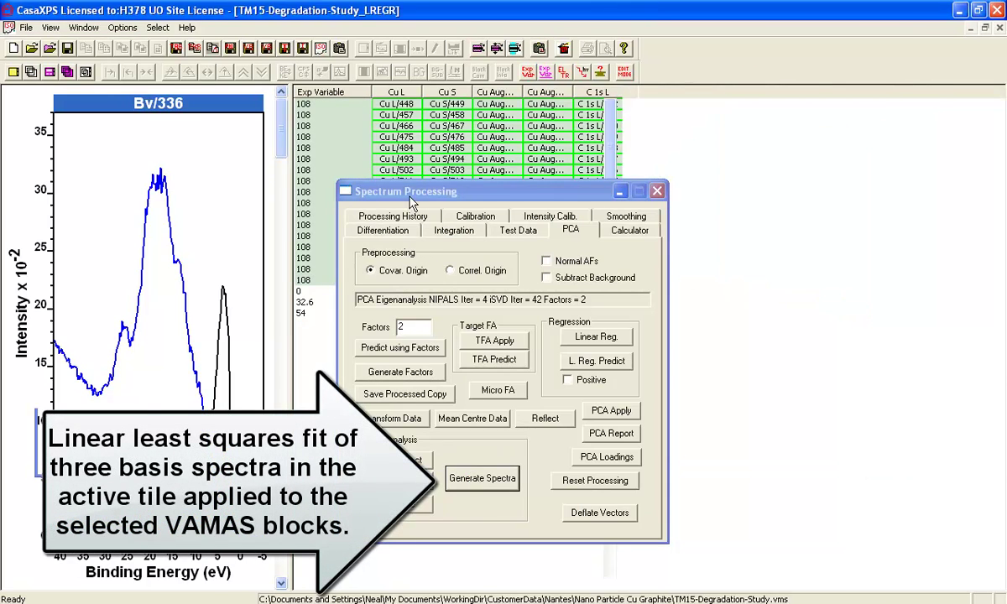
{"action": "left_click_drag", "start_coordinate": [406, 192], "coordinate": [718, 247]}
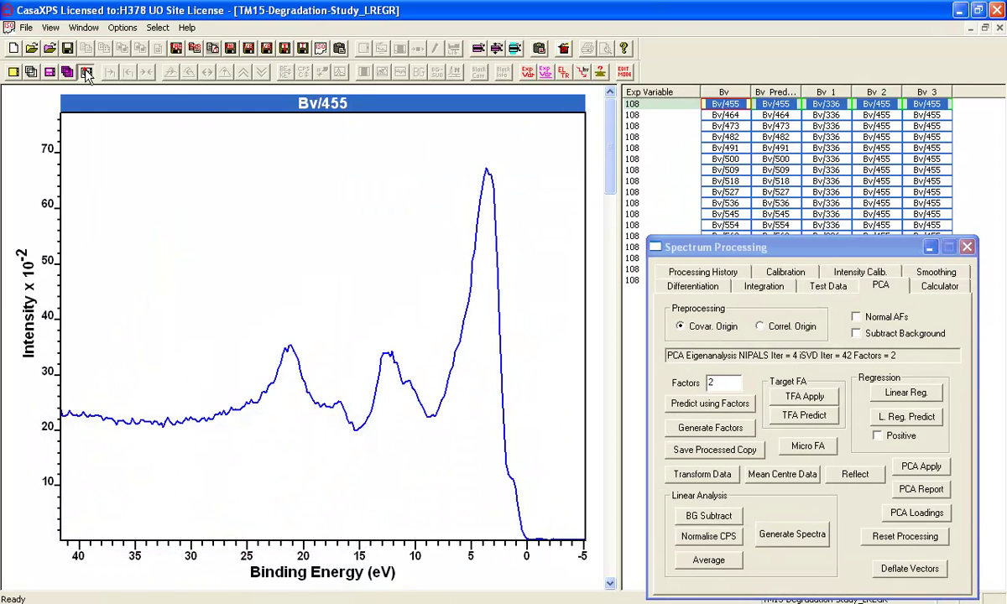
Review each spectrum's fitted components, then overlay all spectra in the Bv 3 column
{"action": "left_click", "coordinate": [85, 72]}
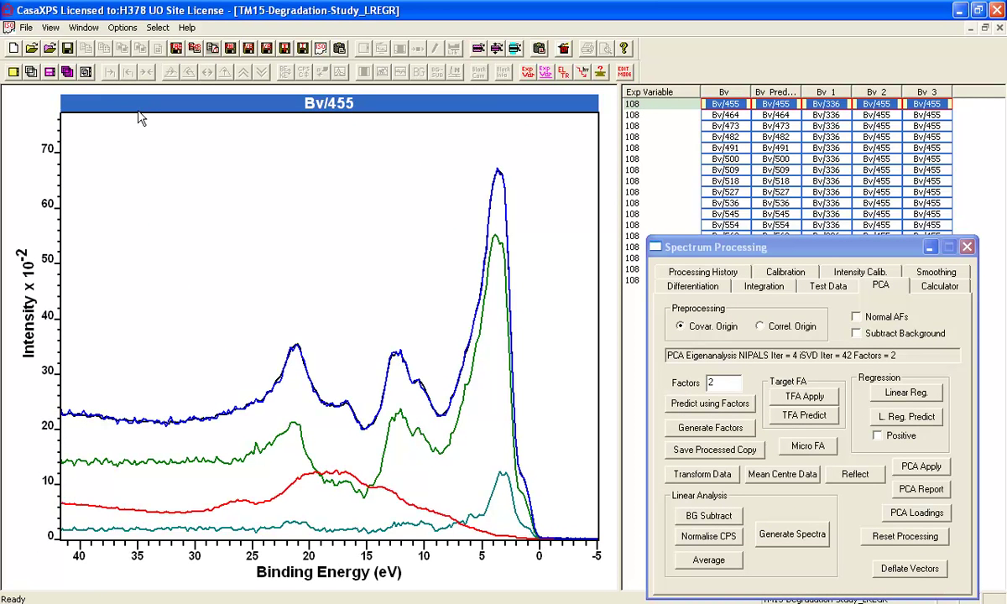
{"action": "key", "text": "Down"}
{"action": "key", "text": "Down"}
{"action": "key", "text": "Down"}
{"action": "key", "text": "Down"}
{"action": "key", "text": "Down"}
{"action": "key", "text": "Down"}
{"action": "key", "text": "Down"}
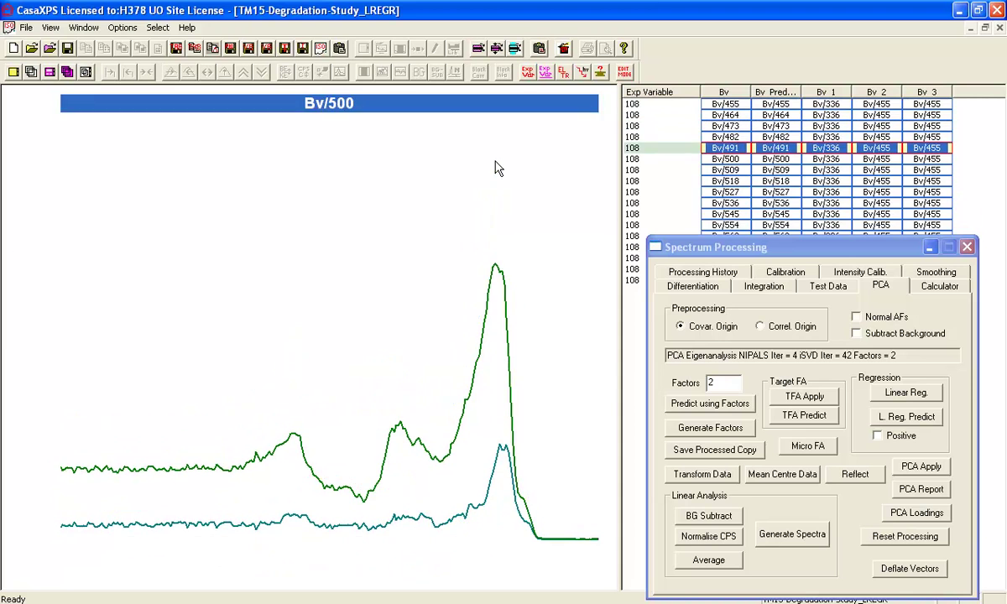
{"action": "key", "text": "Down"}
{"action": "key", "text": "Down"}
{"action": "key", "text": "Down"}
{"action": "key", "text": "Down"}
{"action": "key", "text": "Down"}
{"action": "key", "text": "Down"}
{"action": "key", "text": "Down"}
{"action": "key", "text": "Down"}
{"action": "key", "text": "Down"}
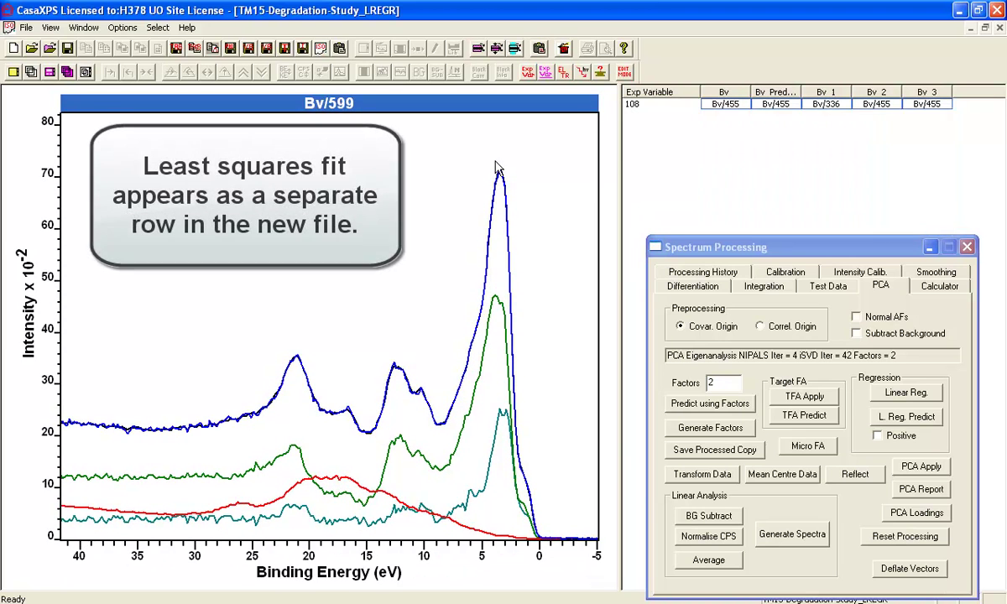
{"action": "key", "text": "Up"}
{"action": "key", "text": "Up"}
{"action": "key", "text": "Up"}
{"action": "key", "text": "Up"}
{"action": "key", "text": "Up"}
{"action": "key", "text": "Up"}
{"action": "key", "text": "Up"}
{"action": "key", "text": "Up"}
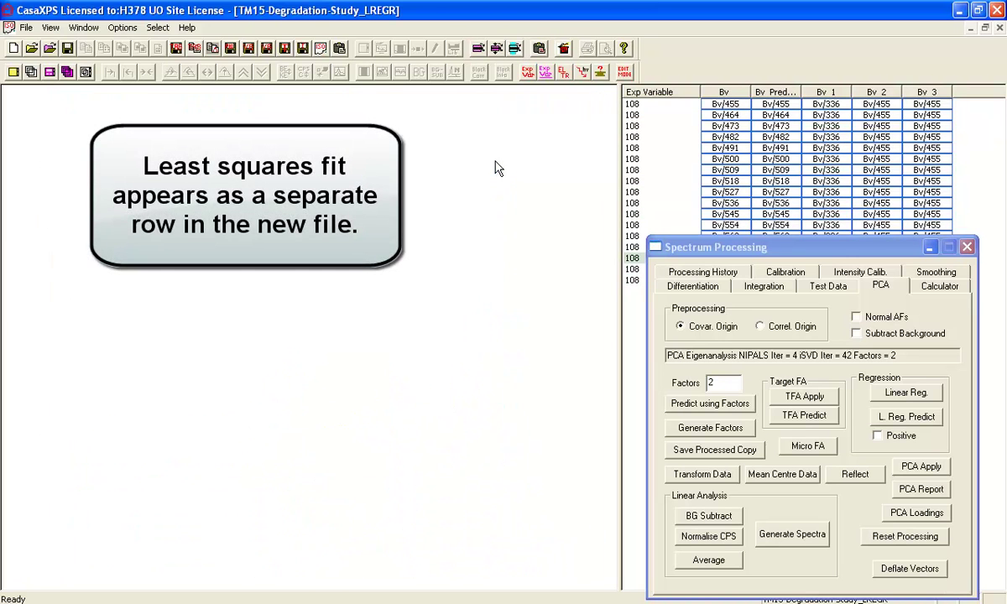
{"action": "key", "text": "Up"}
{"action": "key", "text": "Up"}
{"action": "key", "text": "Up"}
{"action": "key", "text": "Up"}
{"action": "key", "text": "Up"}
{"action": "key", "text": "Up"}
{"action": "key", "text": "Up"}
{"action": "key", "text": "Up"}
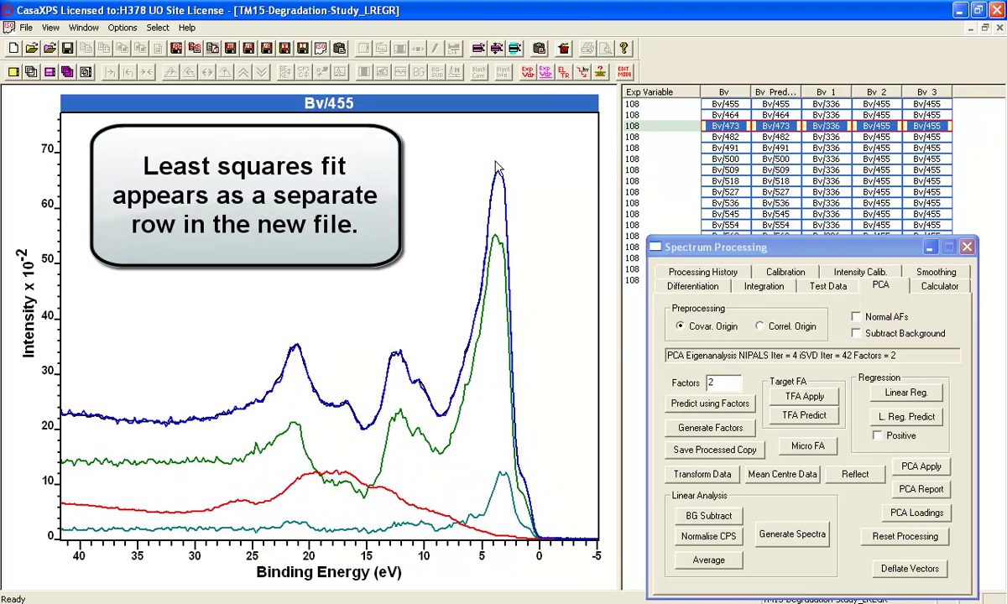
{"action": "key", "text": "Down"}
{"action": "key", "text": "Down"}
{"action": "key", "text": "Down"}
{"action": "key", "text": "Down"}
{"action": "key", "text": "Down"}
{"action": "key", "text": "Down"}
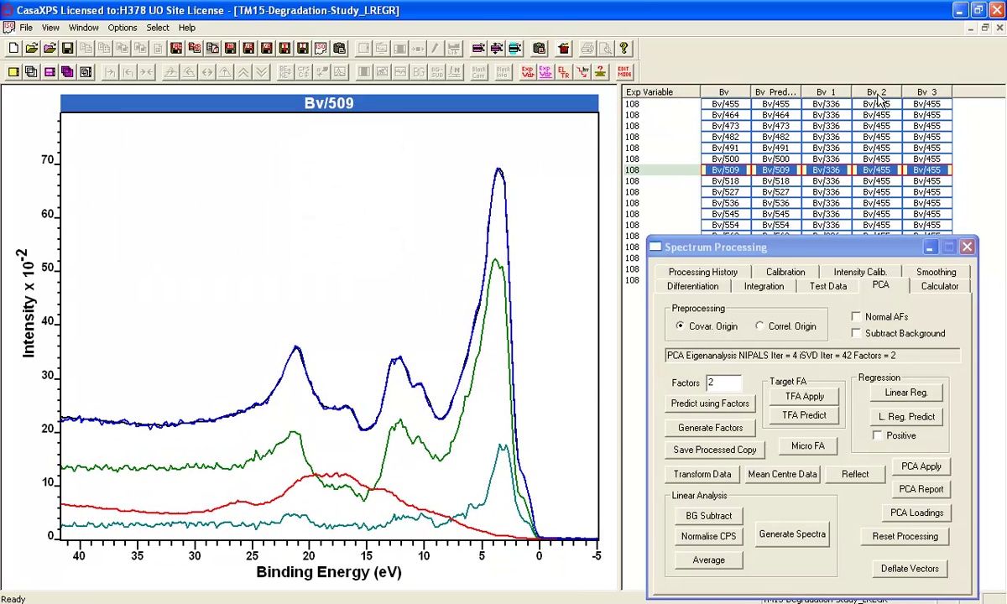
{"action": "left_click", "coordinate": [928, 94]}
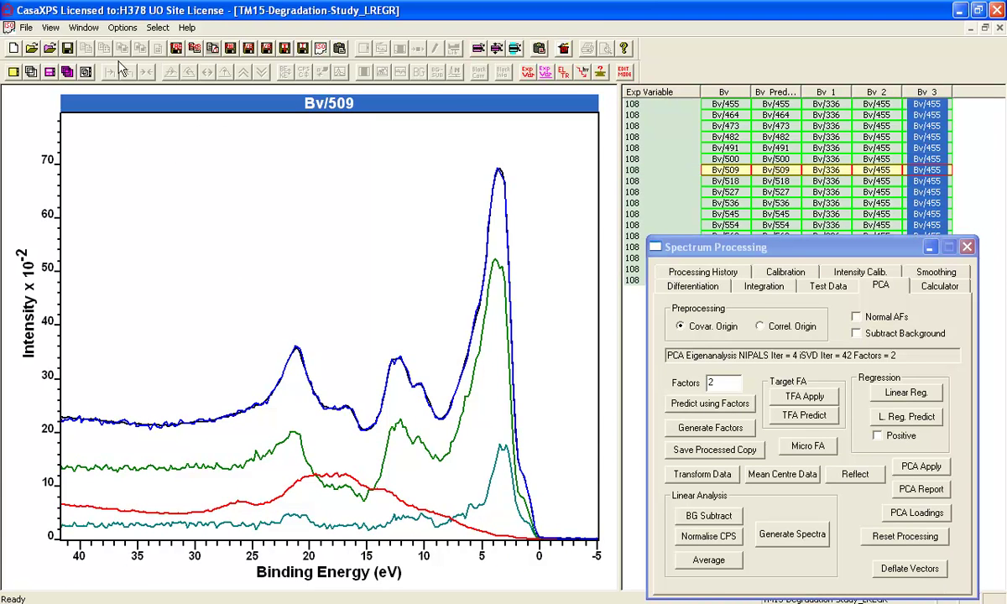
{"action": "left_click", "coordinate": [30, 72]}
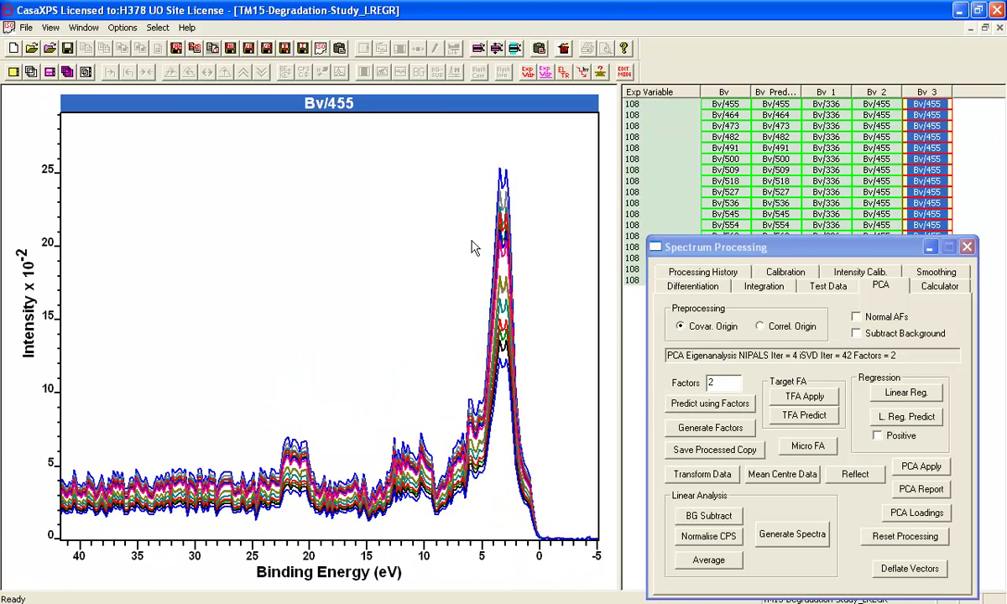
Replace the selected block's id with its new Cu name in the VAMAS identifier editor
{"action": "left_click", "coordinate": [597, 72]}
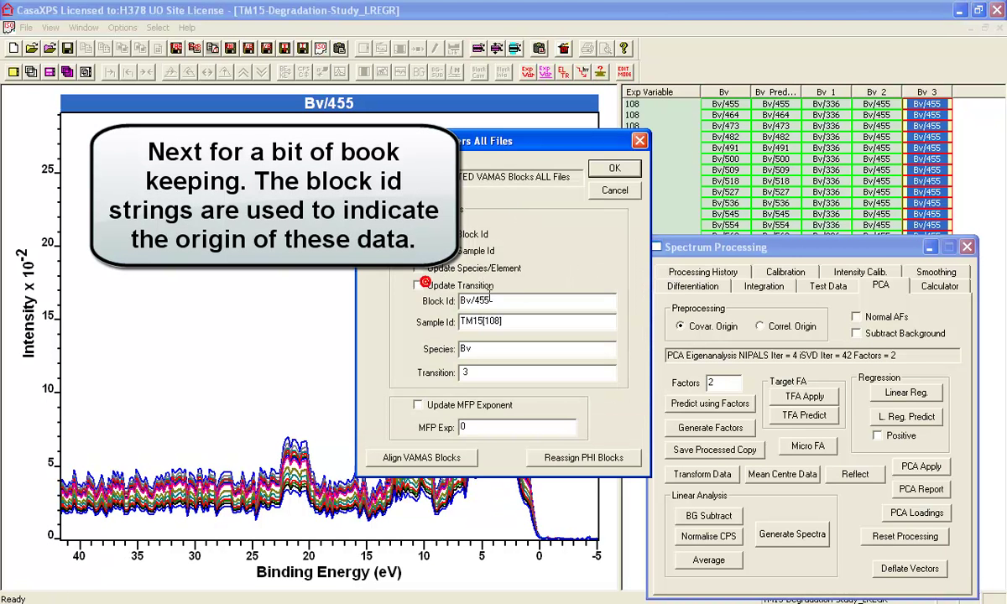
{"action": "left_click_drag", "start_coordinate": [489, 299], "coordinate": [382, 297]}
{"action": "type", "text": "Cu 1+"}
{"action": "key", "text": "Return"}
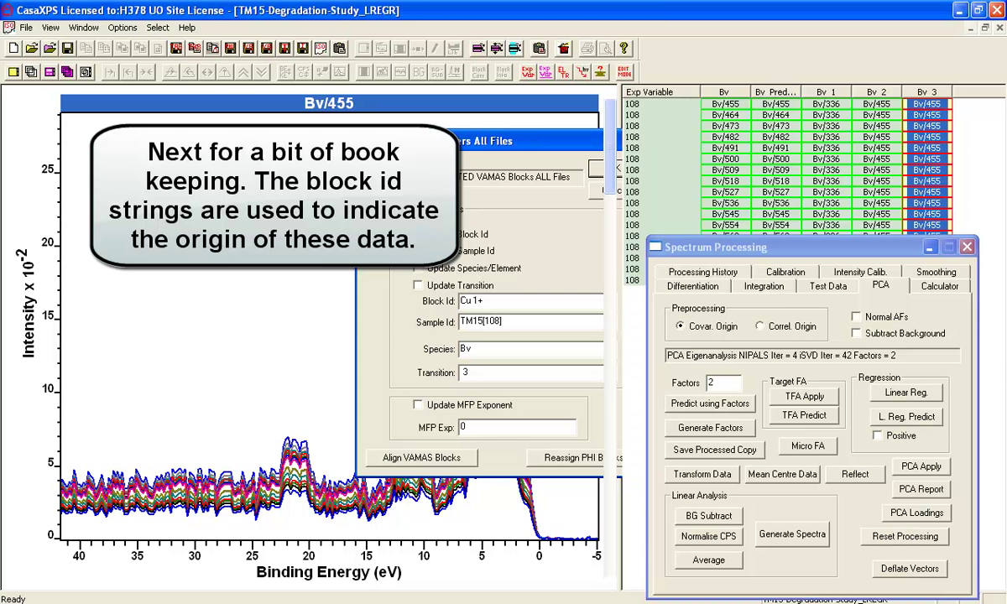
Select the Bv 2 column and apply the Raw Data block id to every row
{"action": "left_click", "coordinate": [875, 95]}
{"action": "left_click", "coordinate": [27, 72]}
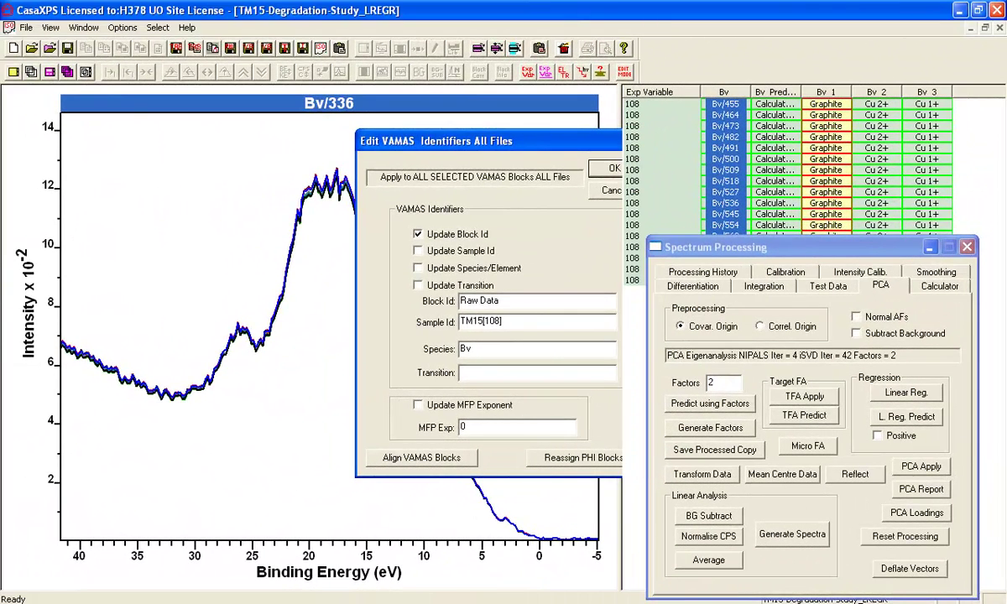
{"action": "left_click", "coordinate": [605, 167]}
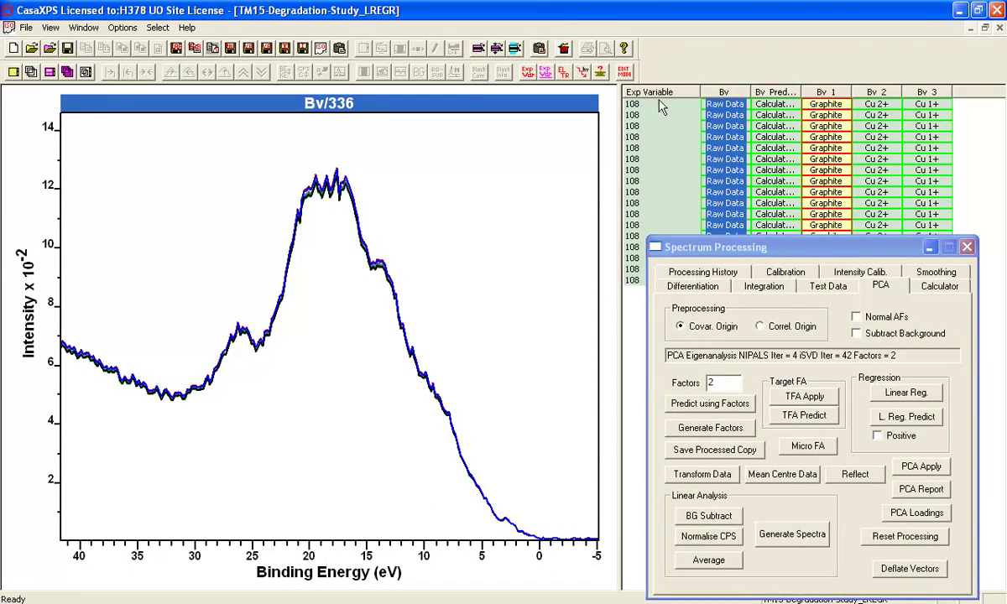
Overlay the Raw Data row with a key on the plot, then display Cu 2+ alone
{"action": "left_click", "coordinate": [653, 92]}
{"action": "left_click", "coordinate": [84, 71]}
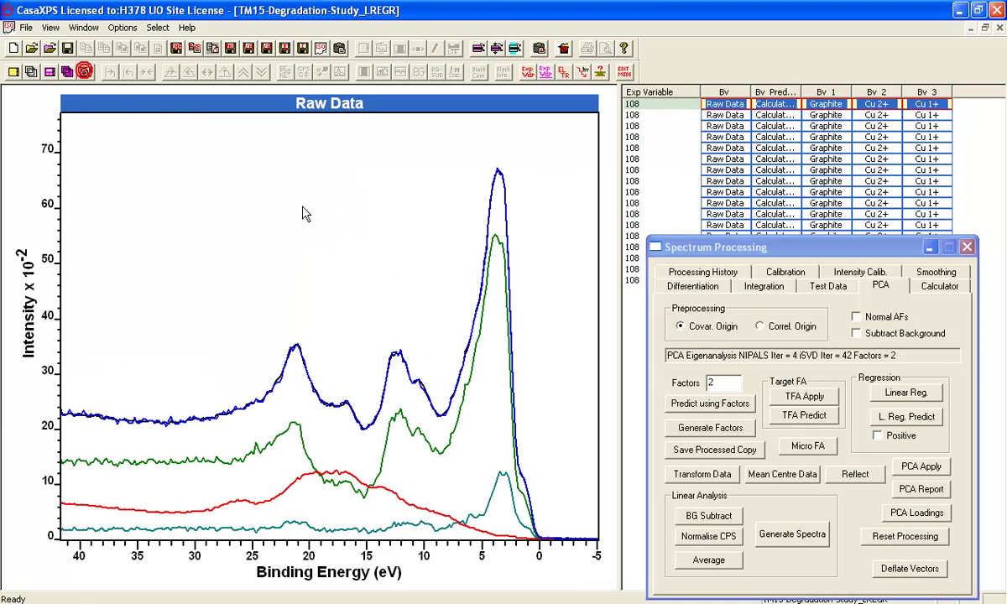
{"action": "left_click", "coordinate": [285, 200]}
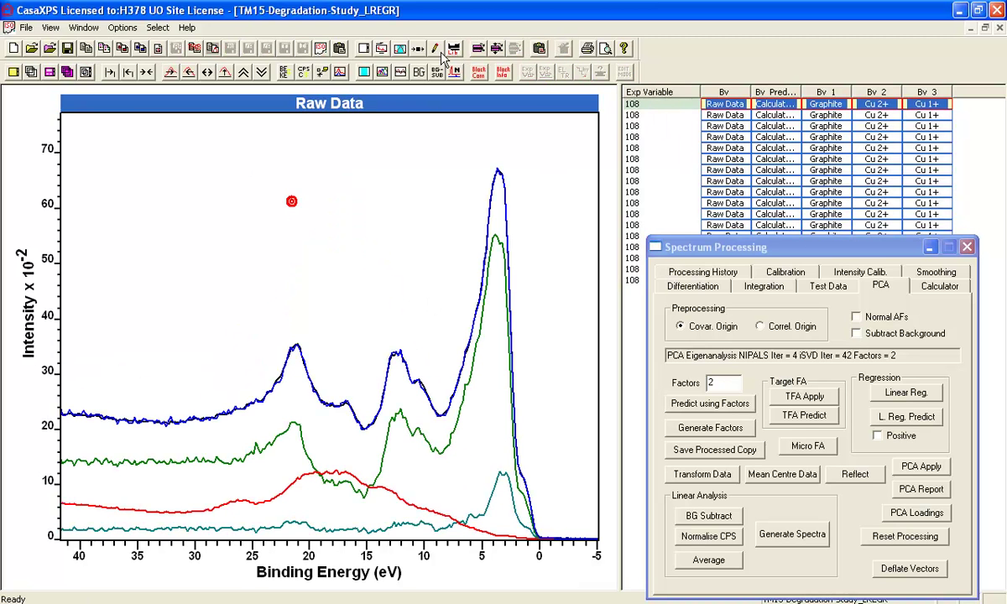
{"action": "left_click", "coordinate": [384, 51]}
{"action": "left_click", "coordinate": [462, 131]}
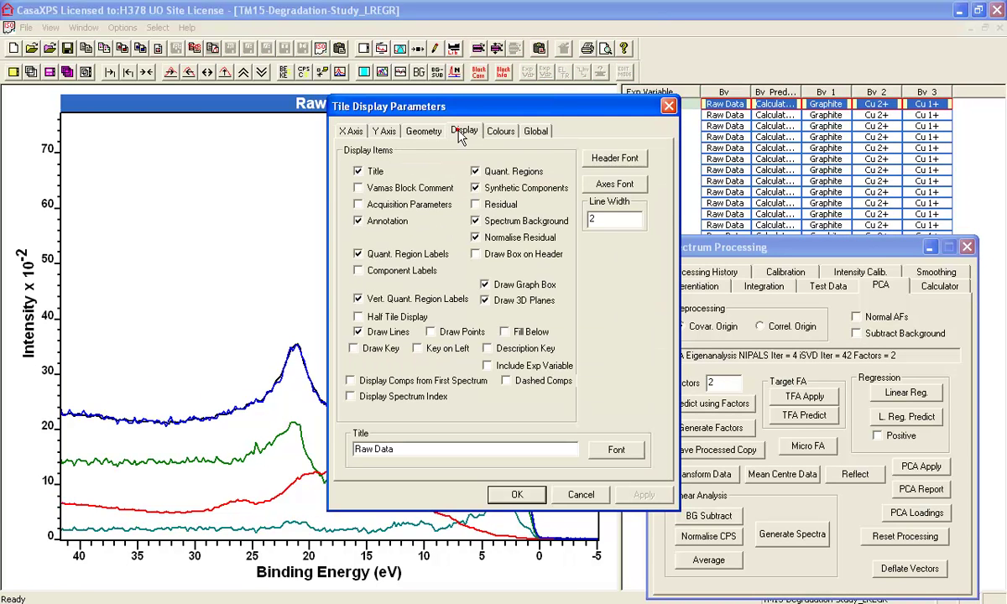
{"action": "left_click", "coordinate": [354, 347]}
{"action": "left_click", "coordinate": [517, 495]}
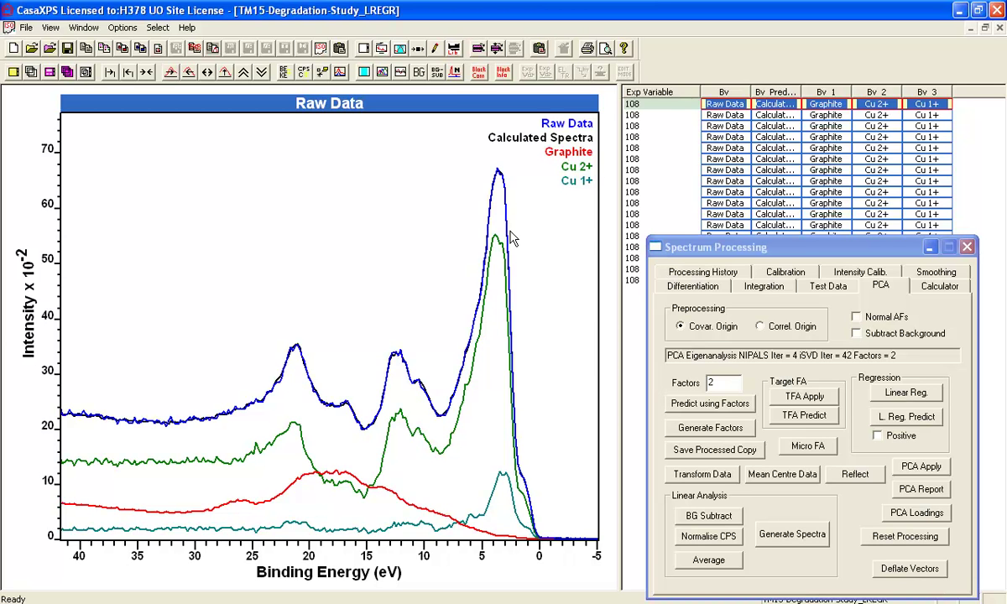
{"action": "left_click", "coordinate": [873, 126]}
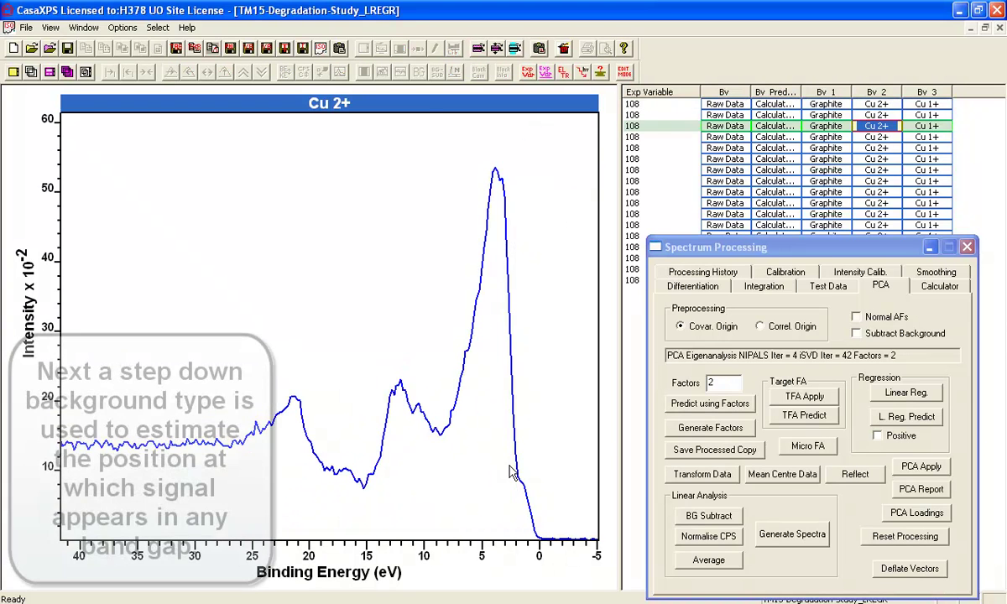
Move the Cu 2+ step-down region start to about 1.72 eV and update its values
{"action": "left_click_drag", "start_coordinate": [510, 463], "coordinate": [561, 550]}
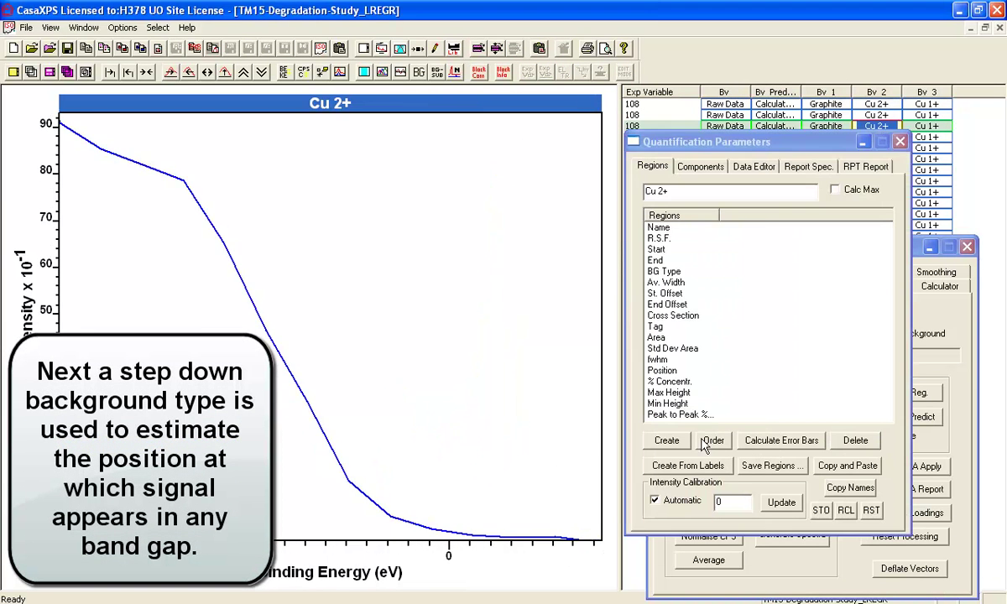
{"action": "left_click_drag", "start_coordinate": [59, 292], "coordinate": [99, 284]}
{"action": "left_click", "coordinate": [659, 217]}
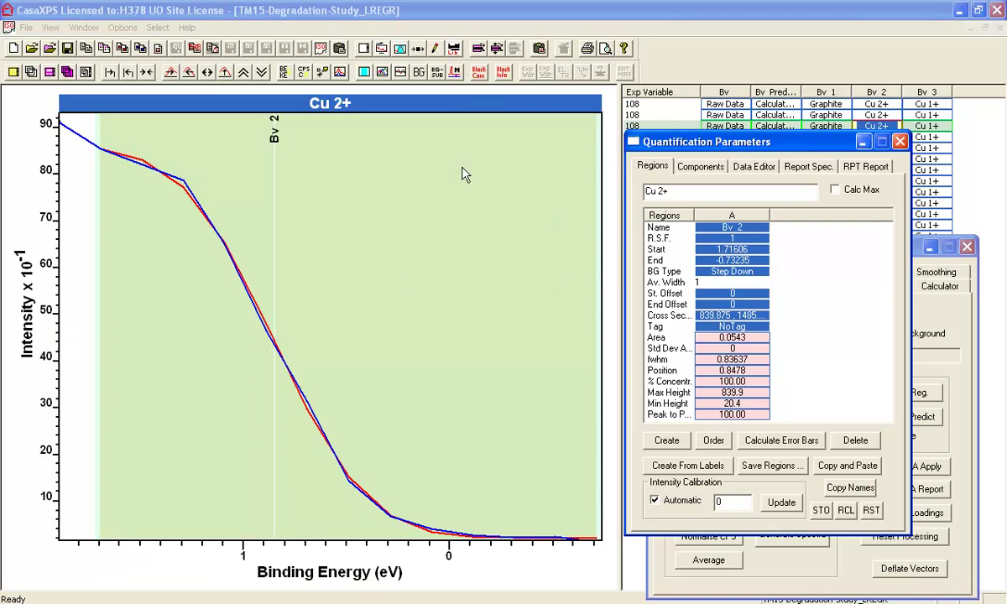
{"action": "left_click", "coordinate": [224, 72]}
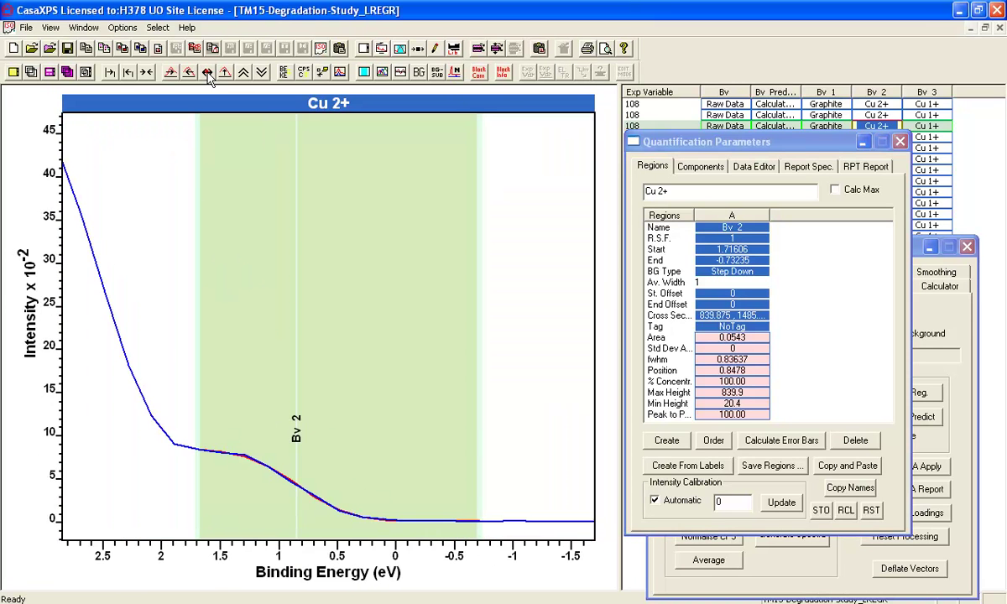
{"action": "left_click", "coordinate": [147, 73]}
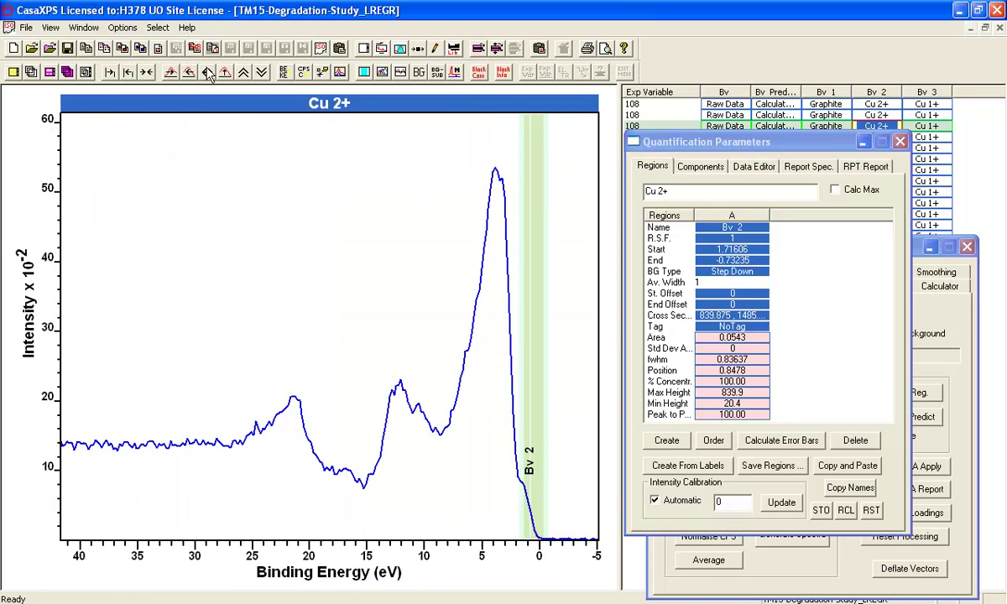
{"action": "left_click", "coordinate": [284, 162]}
Label the Cu 2+ region with its name, Pos. 0.85 and FWHM 0.84, then show Cu 1+
{"action": "left_click", "coordinate": [410, 47]}
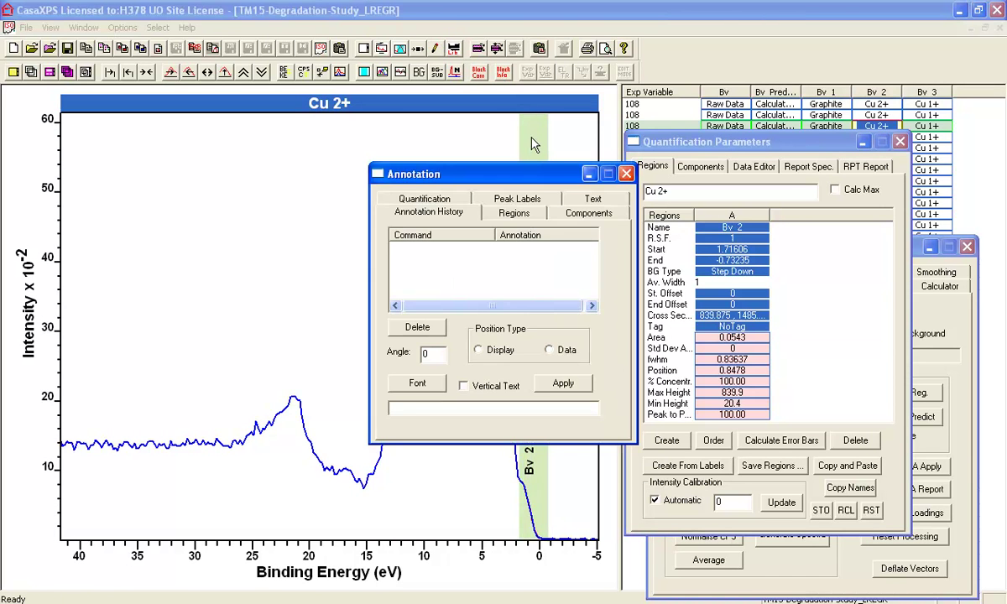
{"action": "left_click", "coordinate": [521, 212]}
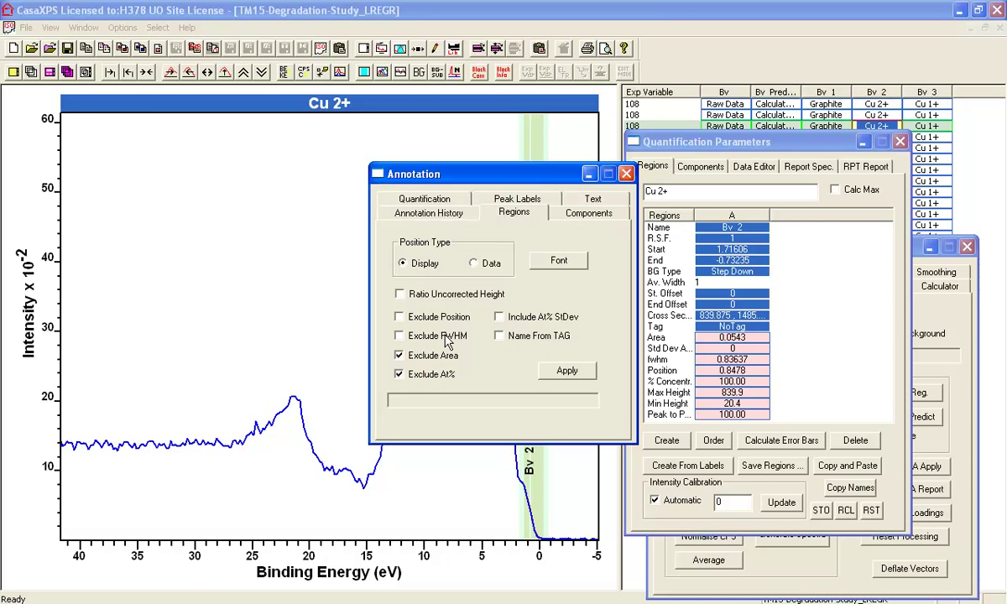
{"action": "left_click", "coordinate": [566, 371]}
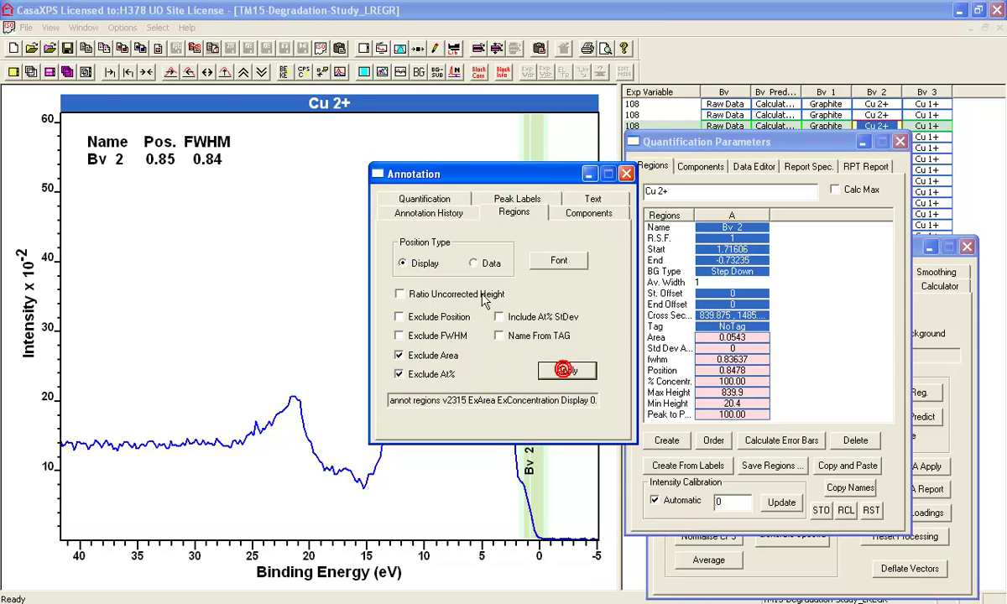
{"action": "left_click", "coordinate": [627, 175]}
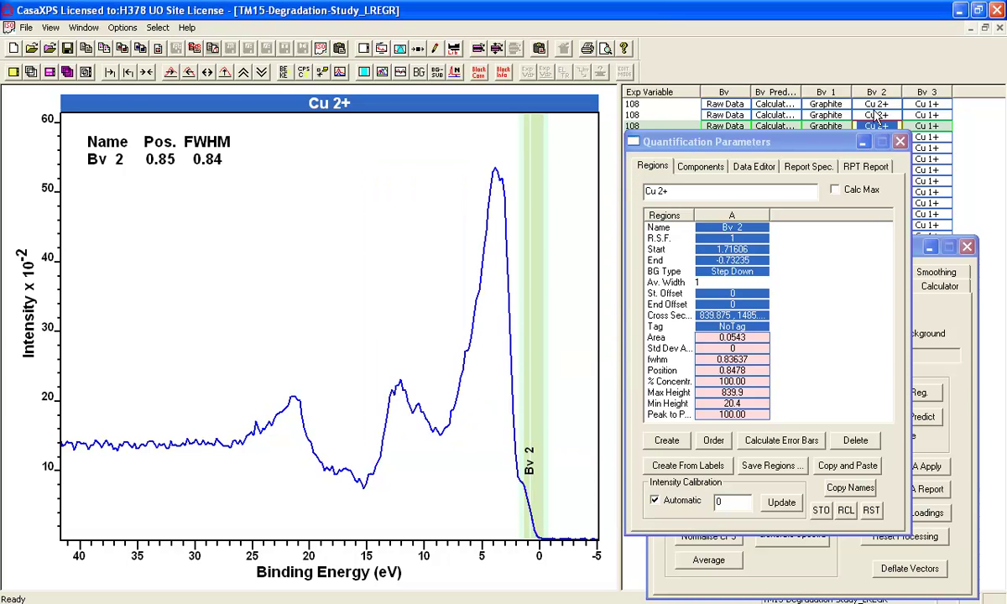
{"action": "left_click", "coordinate": [923, 127]}
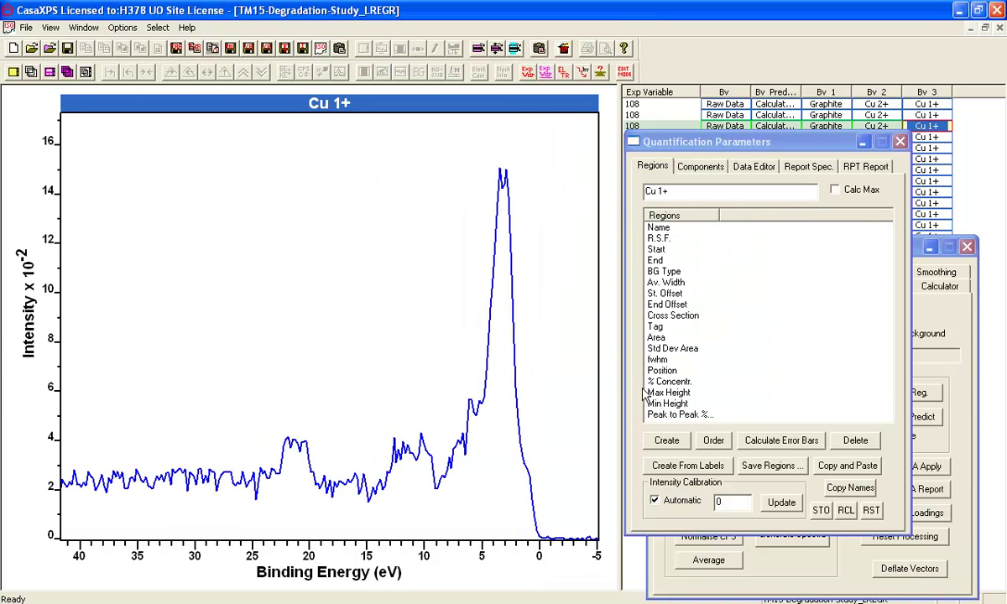
Add a step-down region over the Cu 1+ band edge near 0 eV and refit it
{"action": "left_click_drag", "start_coordinate": [522, 456], "coordinate": [543, 534]}
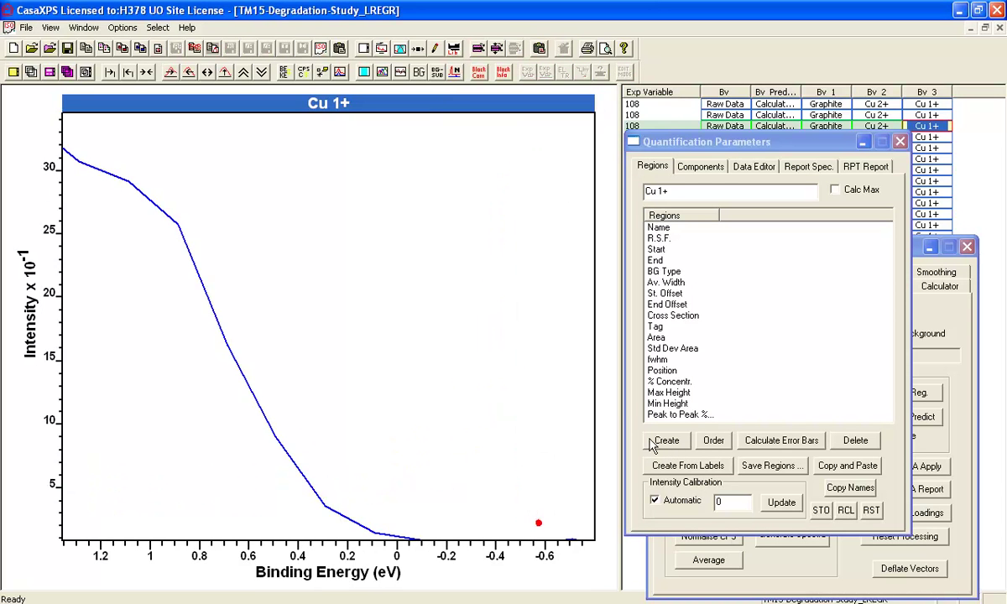
{"action": "left_click", "coordinate": [667, 440]}
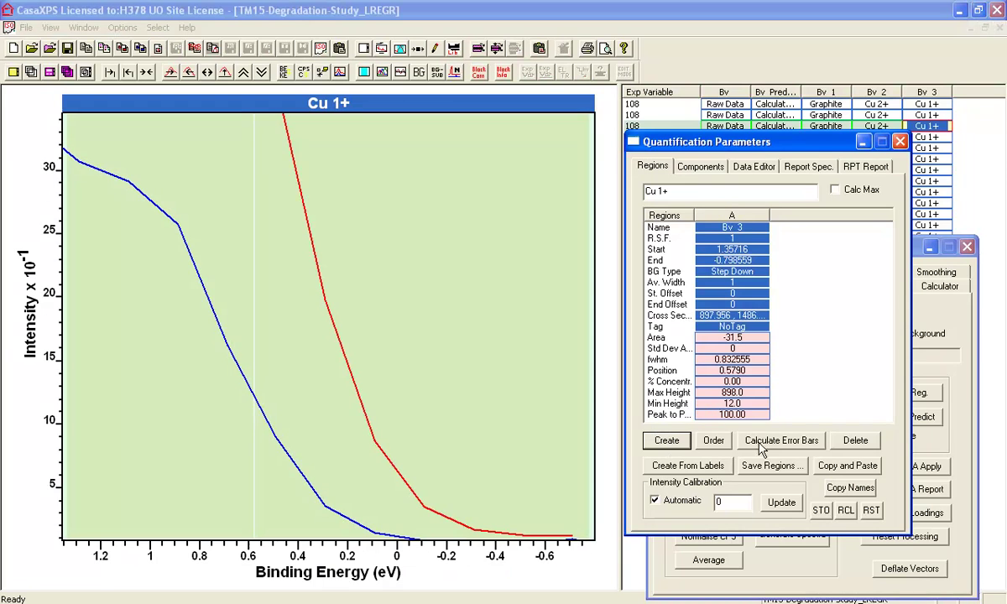
{"action": "left_click", "coordinate": [665, 216]}
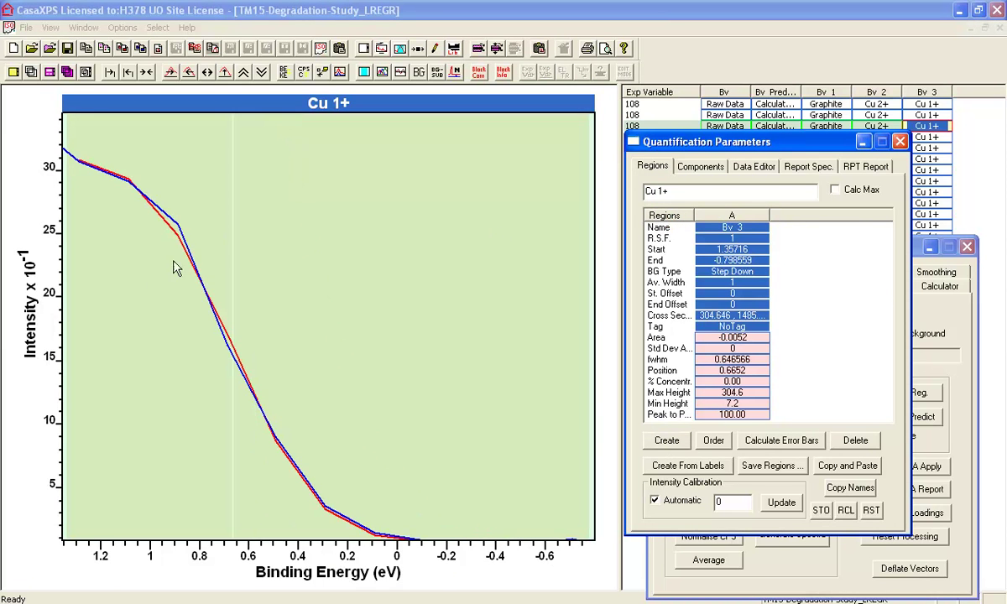
{"action": "left_click", "coordinate": [81, 306]}
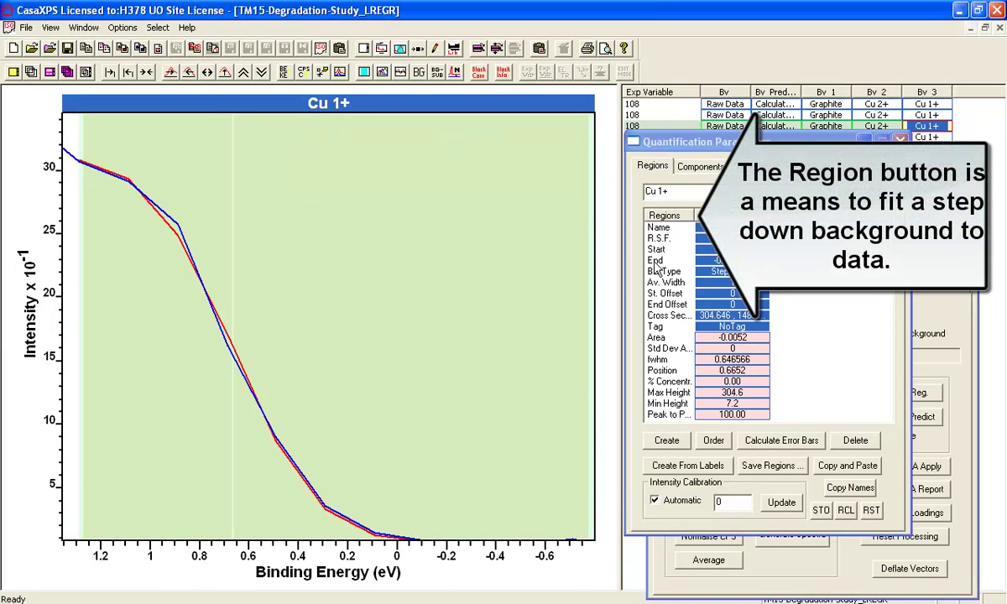
{"action": "left_click", "coordinate": [658, 215]}
Annotate the Cu 1+ plot with Bv 3, Pos. 0.67 and FWHM 0.65 at full range
{"action": "left_click", "coordinate": [401, 72]}
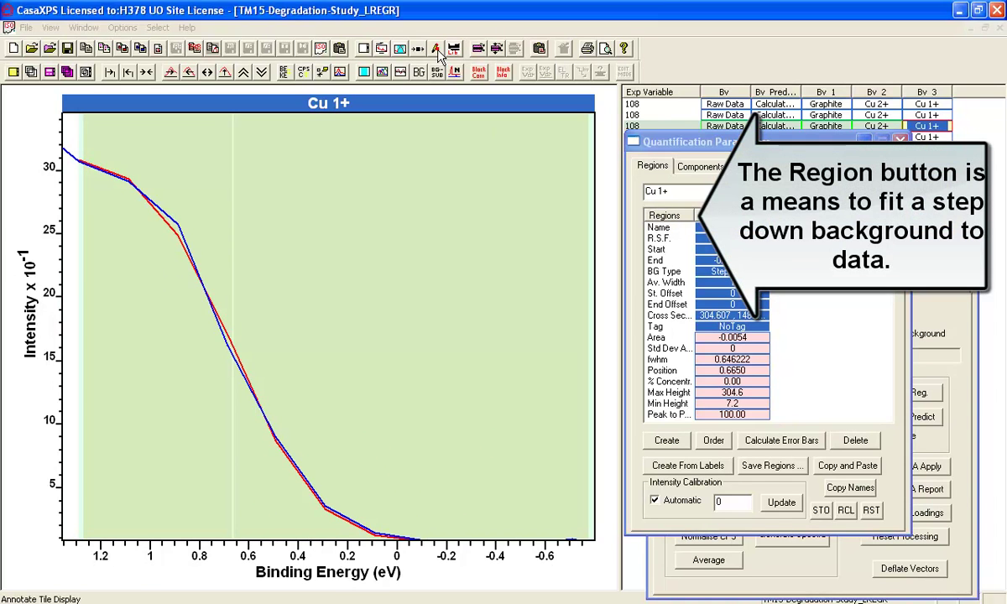
{"action": "left_click", "coordinate": [514, 212]}
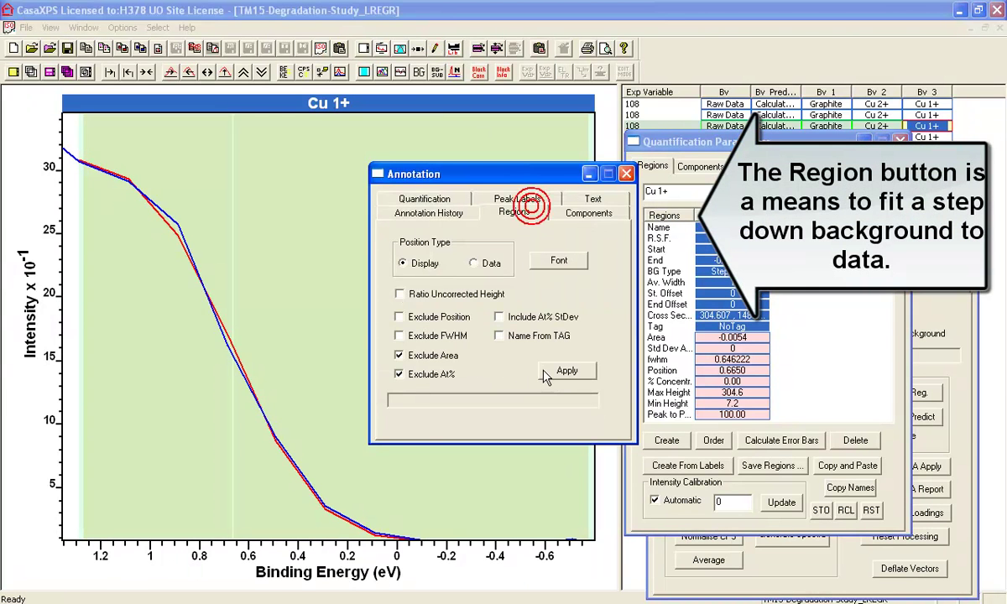
{"action": "left_click", "coordinate": [566, 370]}
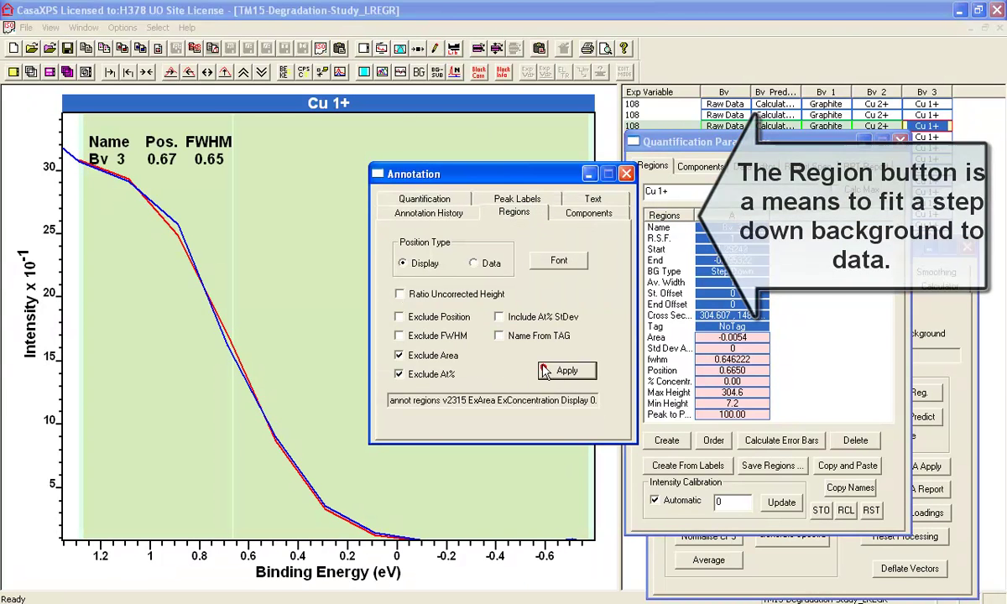
{"action": "left_click", "coordinate": [149, 72]}
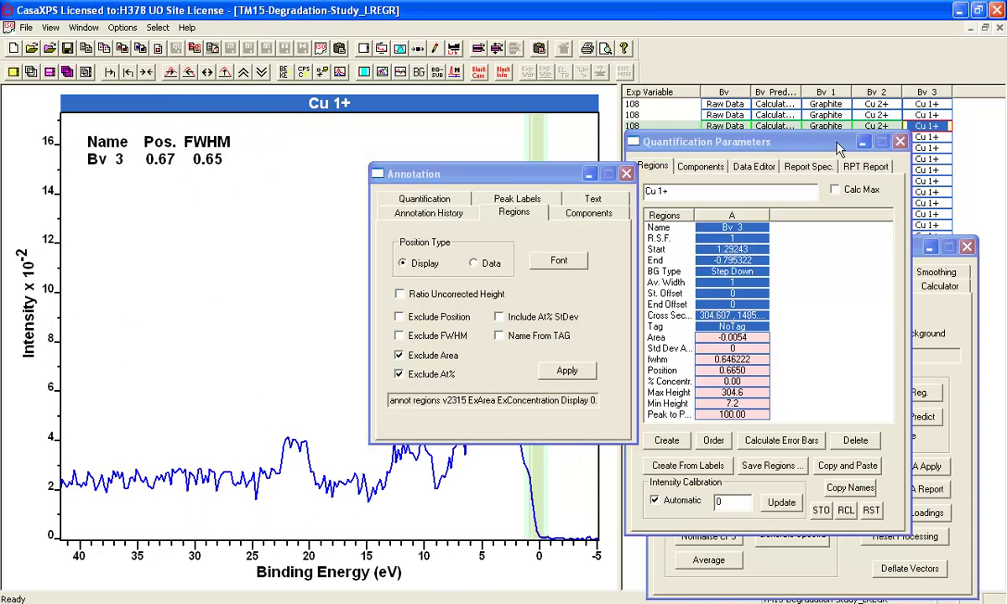
In 27-03-2014.vms, close the open dialogs and display the Bv/626 copper metal spectrum
{"action": "left_click", "coordinate": [84, 28]}
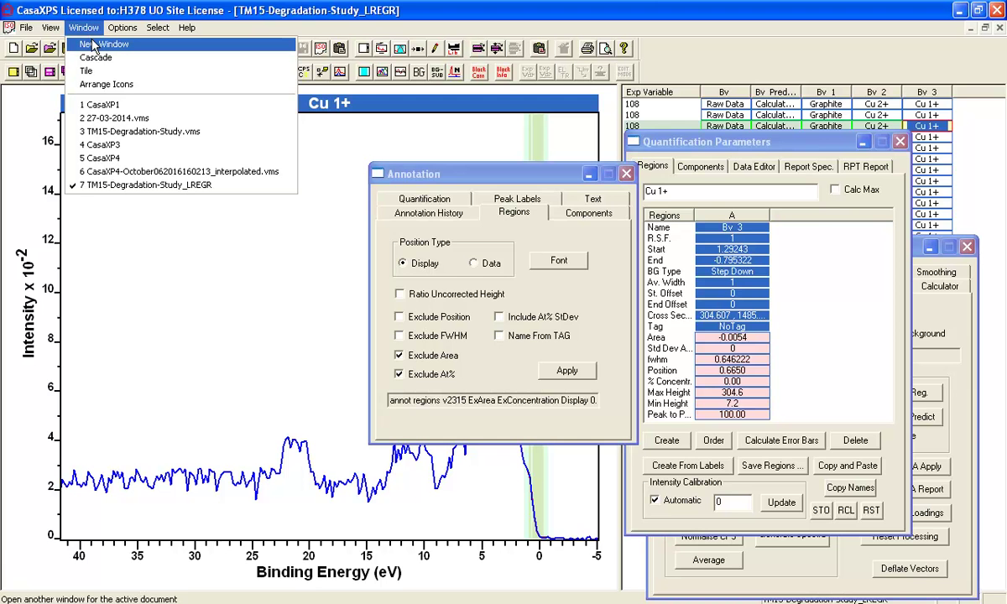
{"action": "left_click", "coordinate": [114, 118]}
{"action": "left_click", "coordinate": [626, 174]}
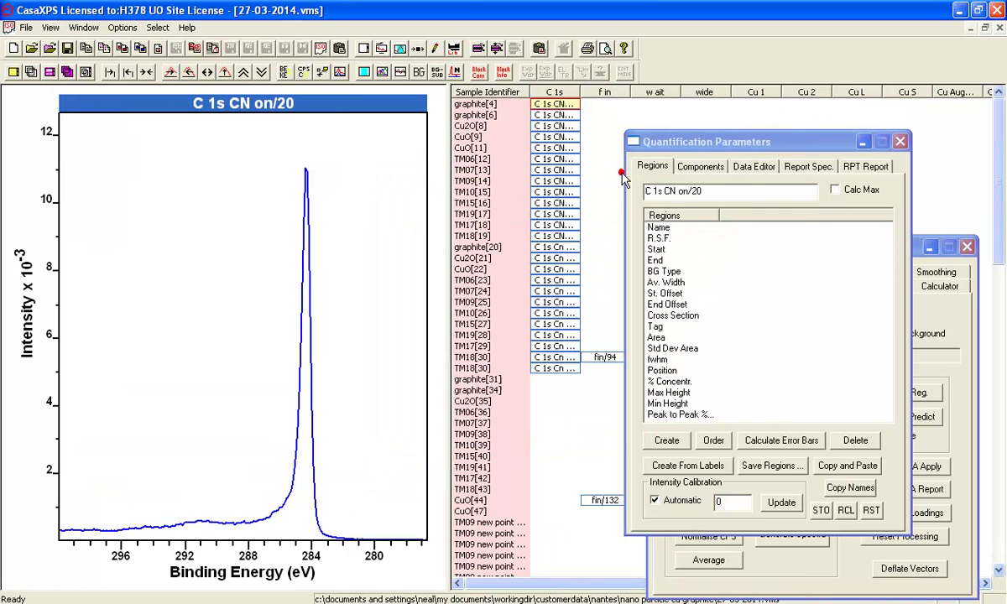
{"action": "left_click", "coordinate": [900, 141]}
{"action": "left_click", "coordinate": [967, 247]}
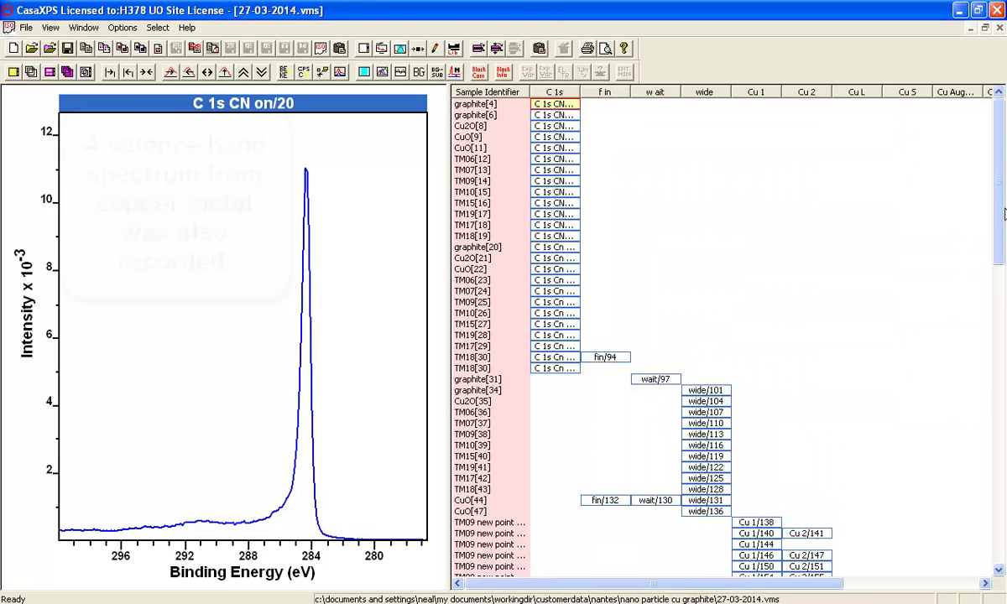
{"action": "left_click_drag", "start_coordinate": [998, 199], "coordinate": [999, 482]}
{"action": "left_click_drag", "start_coordinate": [561, 585], "coordinate": [789, 585]}
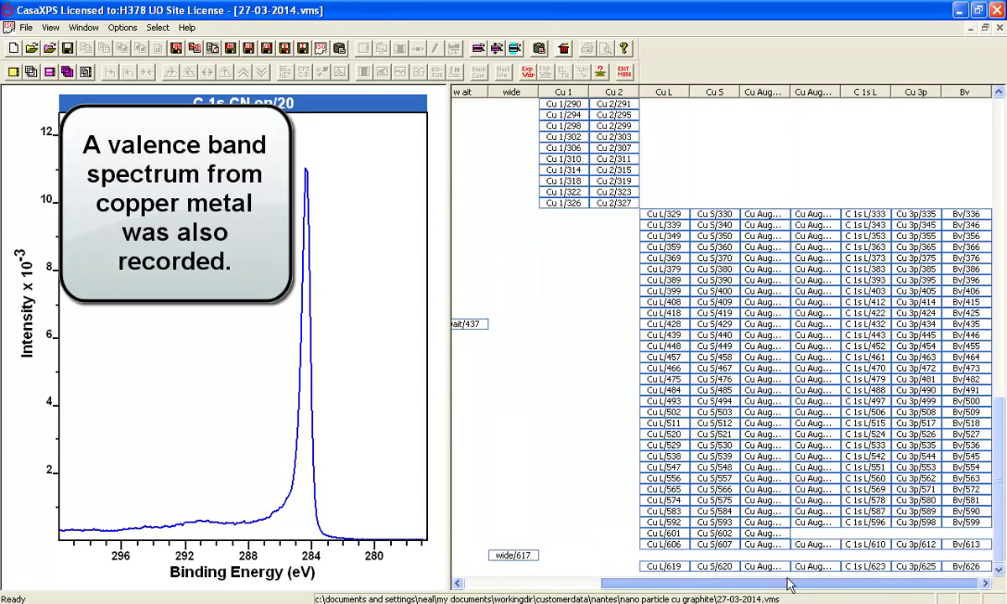
{"action": "left_click", "coordinate": [971, 570]}
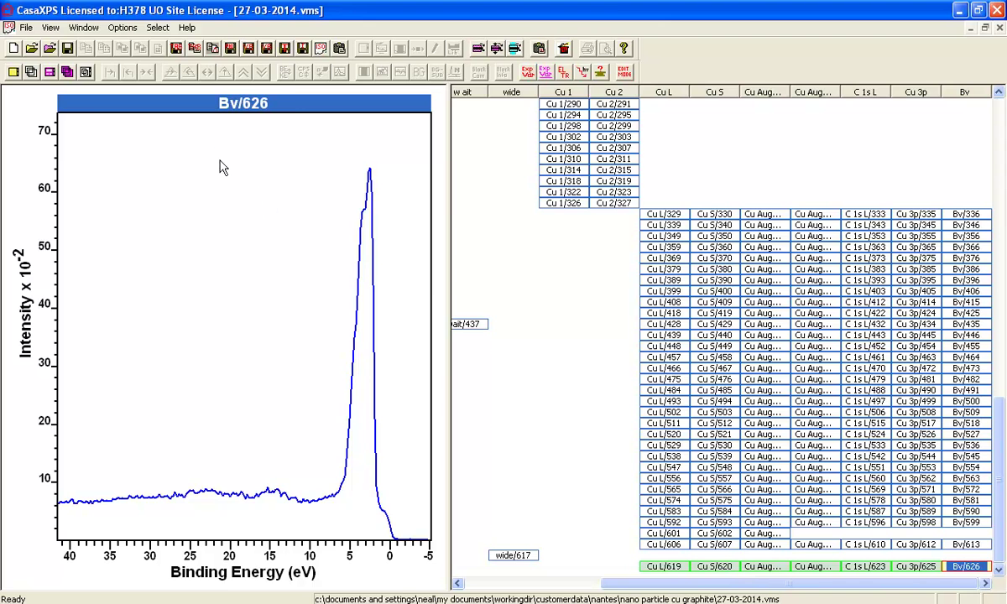
Copy Bv/626 into TM15-Degradation-Study.vms with Save Processed Copy and display it
{"action": "left_click", "coordinate": [85, 27]}
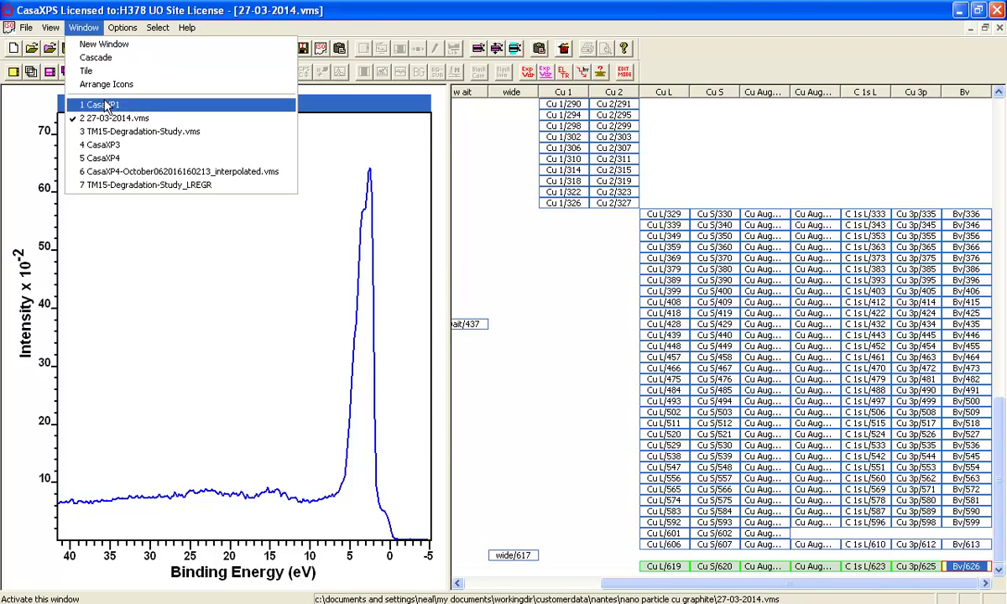
{"action": "left_click", "coordinate": [105, 132]}
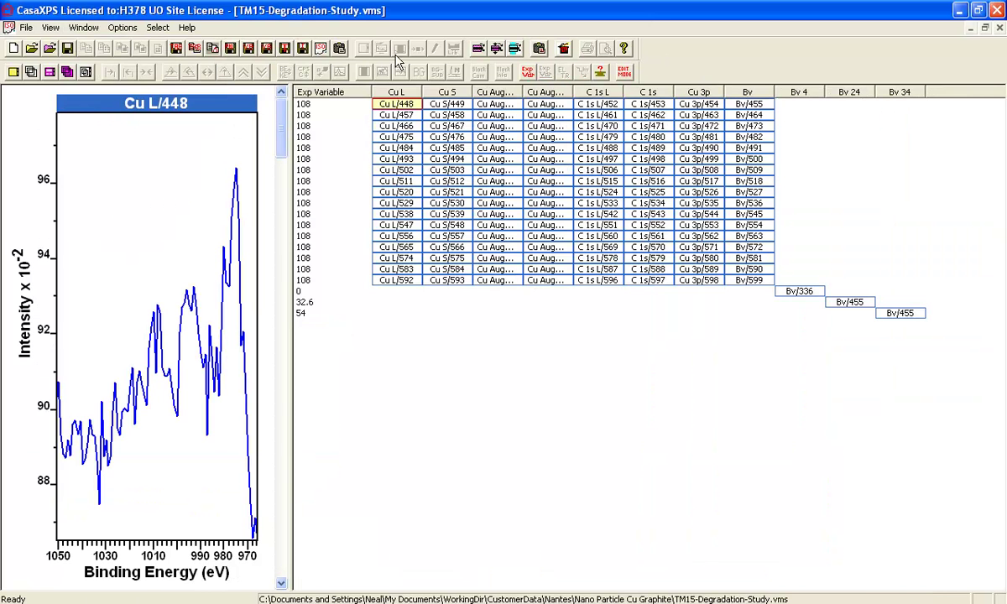
{"action": "left_click", "coordinate": [219, 126]}
{"action": "left_click", "coordinate": [383, 49]}
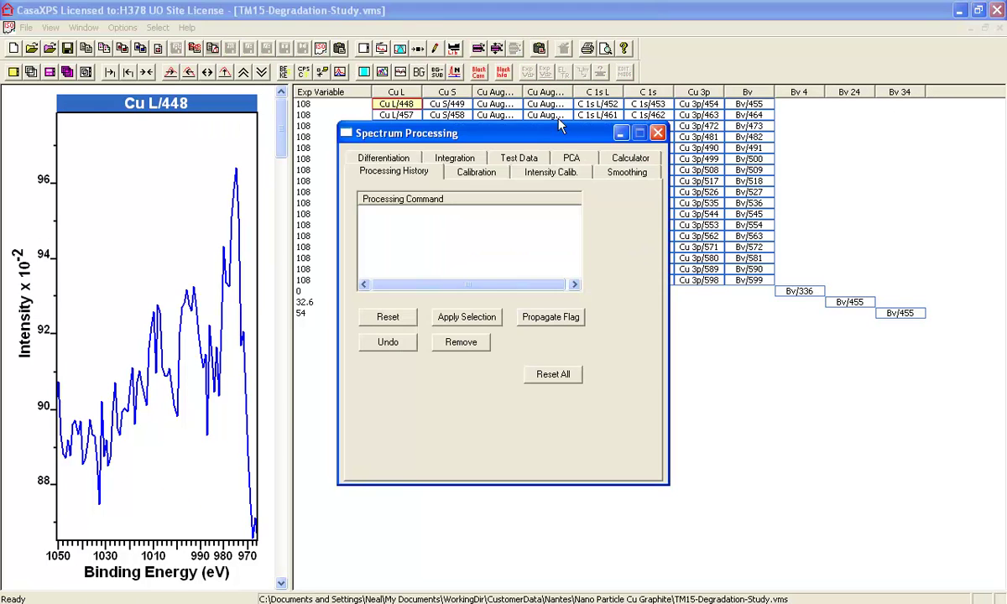
{"action": "left_click", "coordinate": [574, 158]}
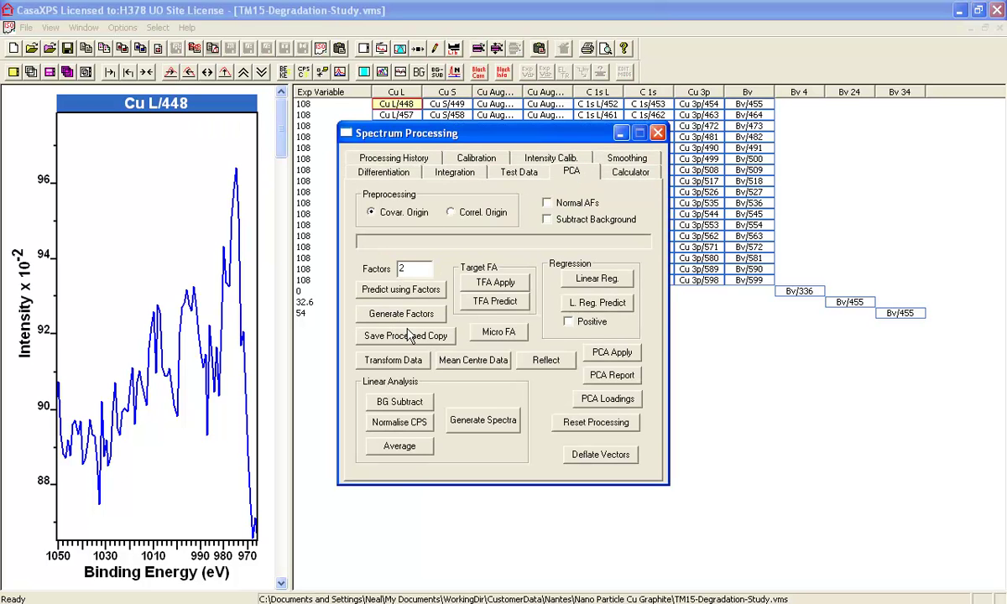
{"action": "left_click", "coordinate": [408, 334]}
{"action": "left_click", "coordinate": [660, 196]}
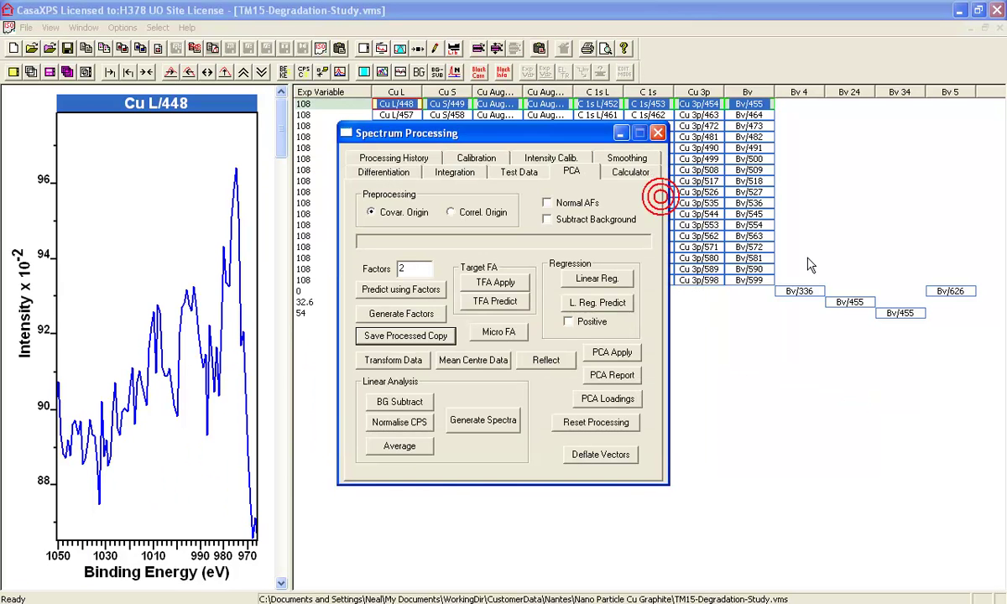
{"action": "left_click", "coordinate": [936, 290]}
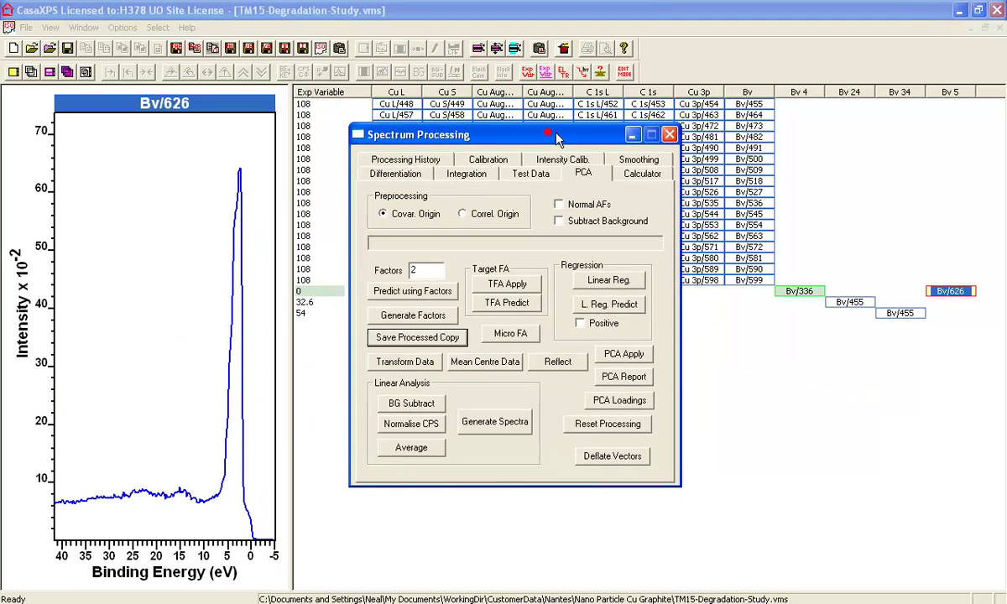
Zoom onto the Bv/626 band edge near 0 eV and bring up its quantification parameters
{"action": "left_click_drag", "start_coordinate": [550, 144], "coordinate": [562, 180]}
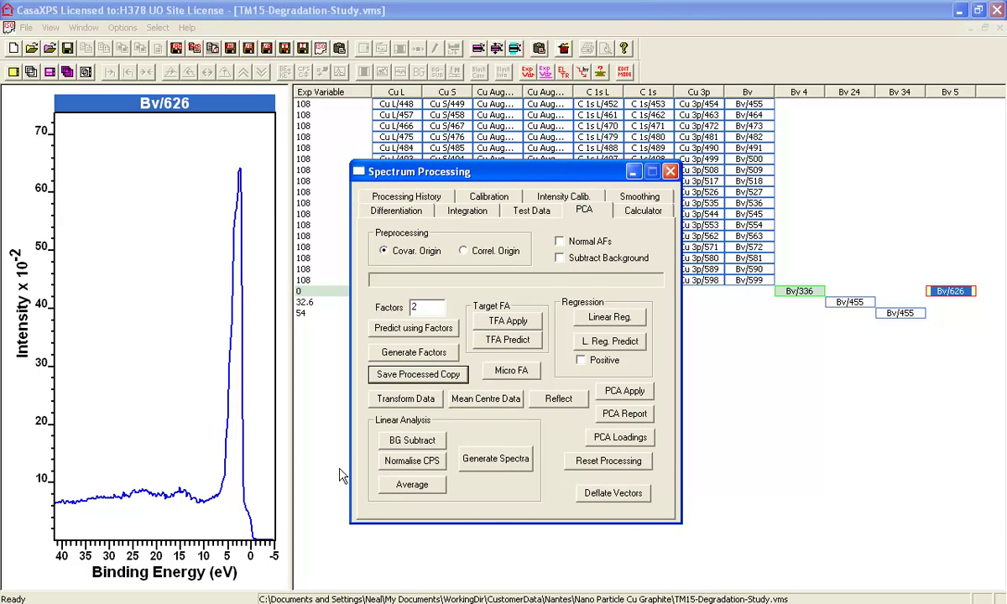
{"action": "left_click_drag", "start_coordinate": [244, 503], "coordinate": [255, 529]}
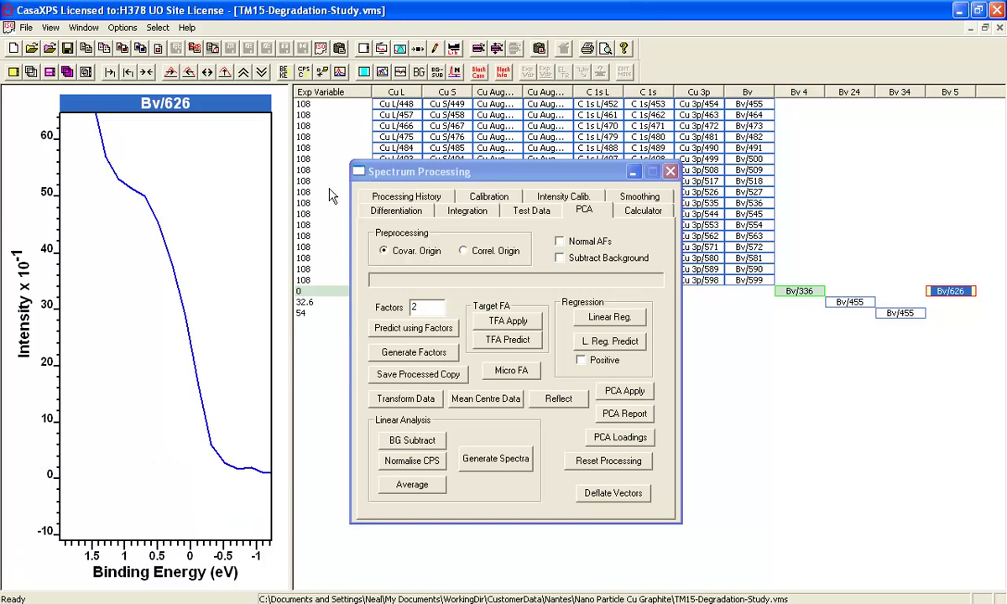
{"action": "left_click_drag", "start_coordinate": [103, 150], "coordinate": [253, 475]}
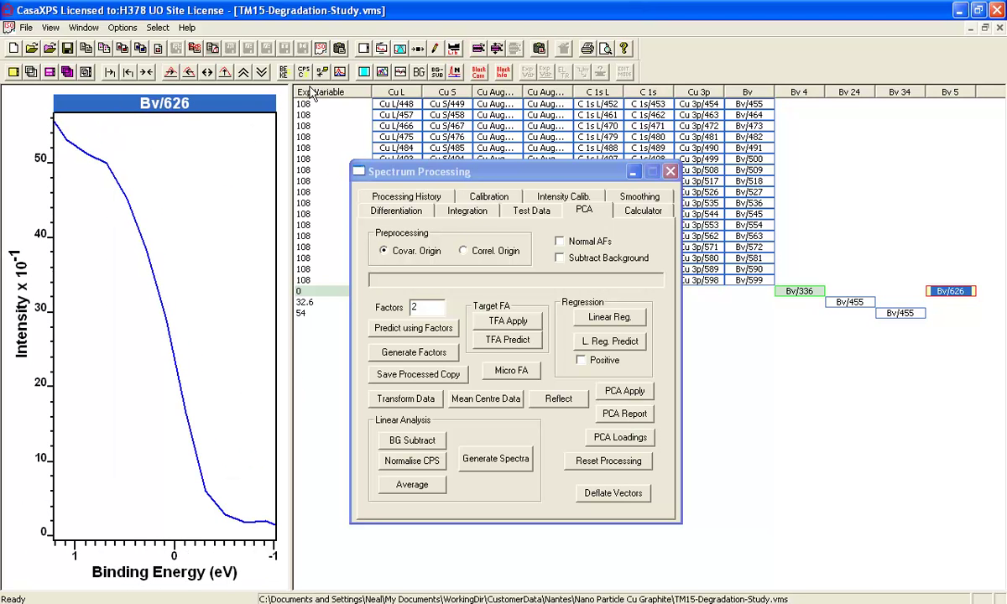
{"action": "left_click", "coordinate": [399, 50]}
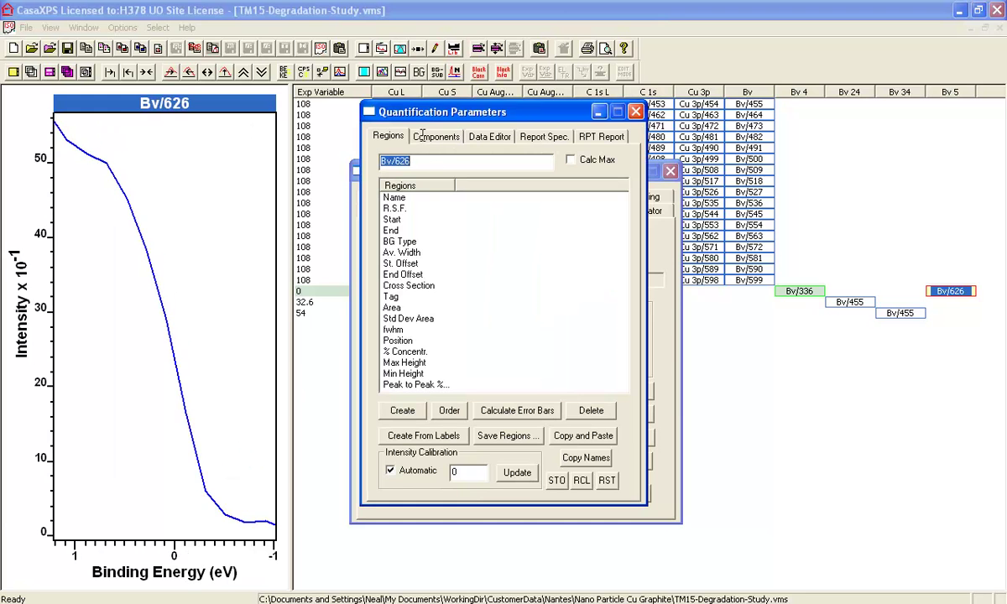
Add a Bv 5 step-down region spanning about 1.0 to -1.1 eV on Bv/626 and refit
{"action": "left_click", "coordinate": [403, 411]}
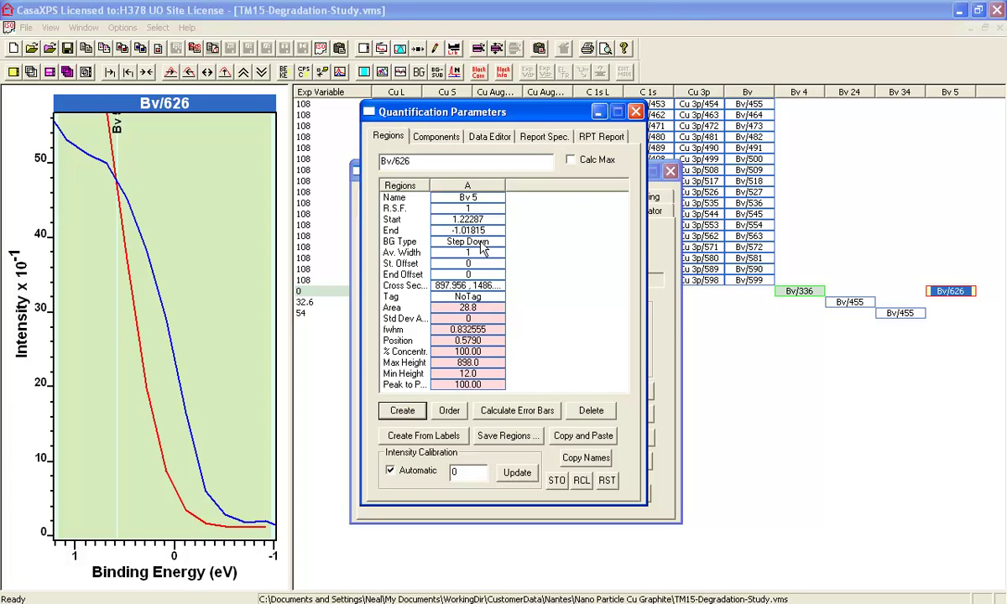
{"action": "left_click", "coordinate": [409, 185]}
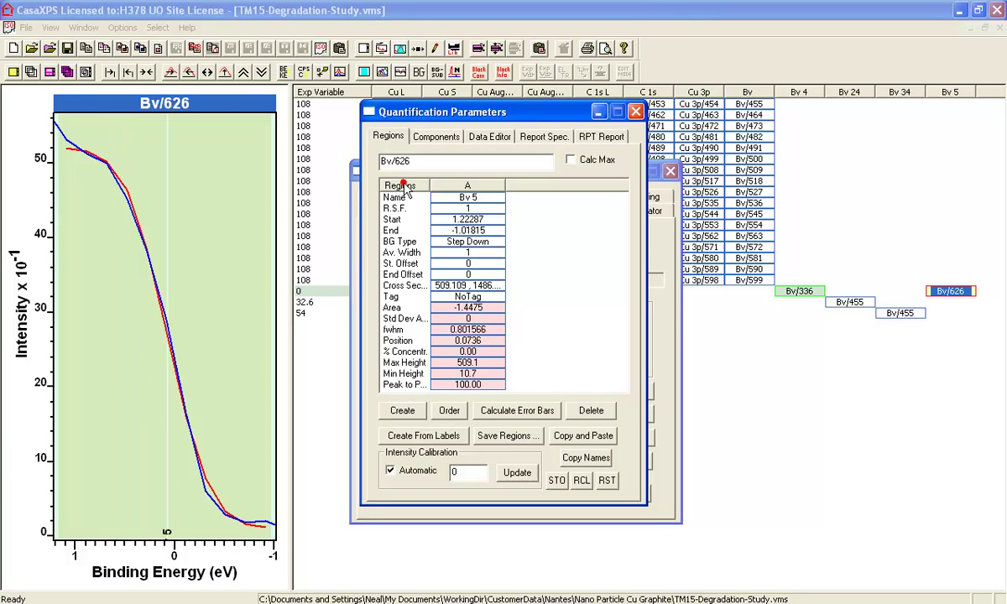
{"action": "left_click_drag", "start_coordinate": [56, 252], "coordinate": [78, 250]}
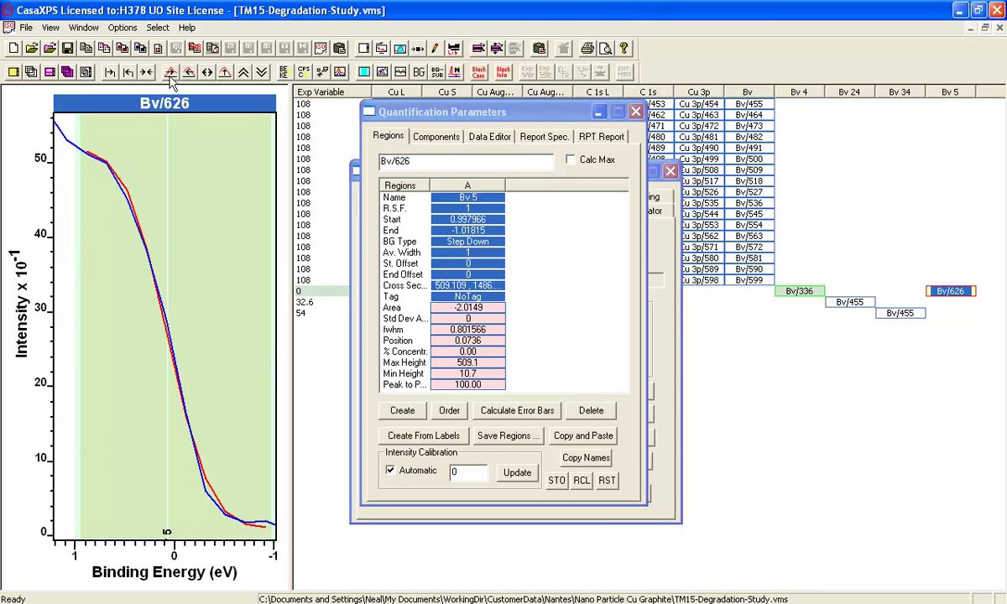
{"action": "left_click", "coordinate": [205, 72]}
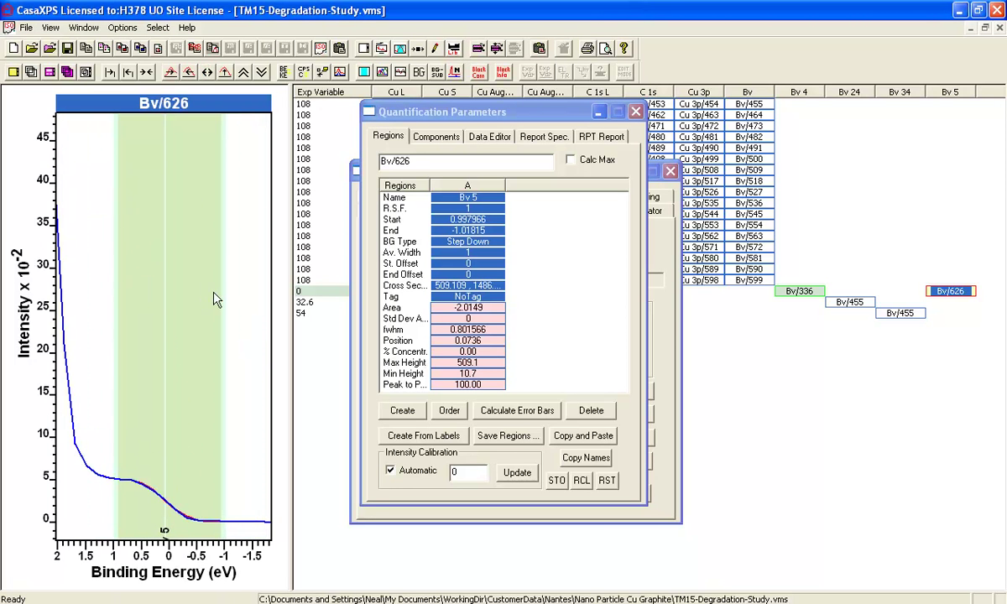
{"action": "left_click_drag", "start_coordinate": [216, 300], "coordinate": [232, 293]}
{"action": "left_click", "coordinate": [407, 186]}
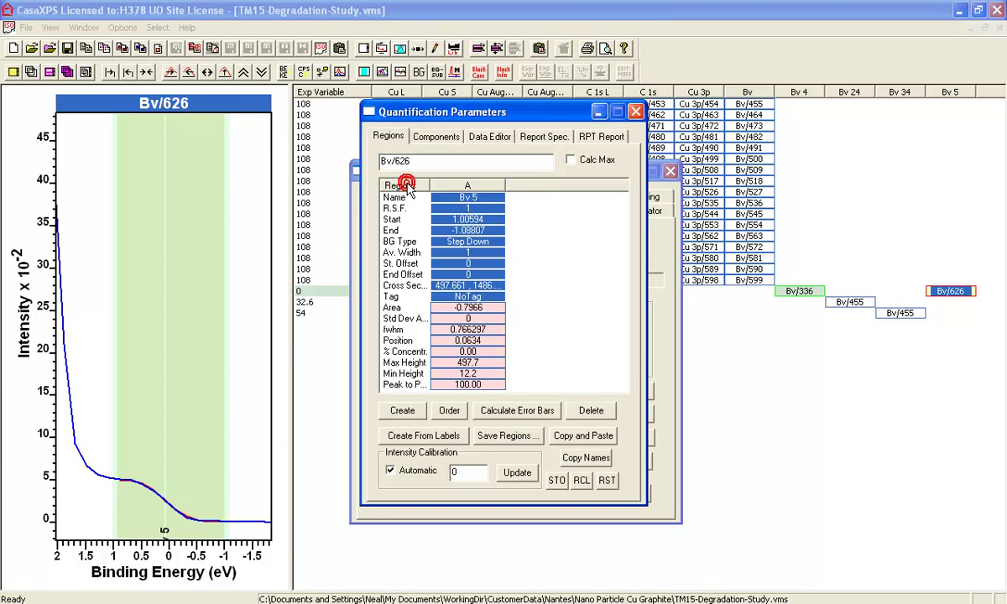
{"action": "left_click_drag", "start_coordinate": [466, 112], "coordinate": [560, 158]}
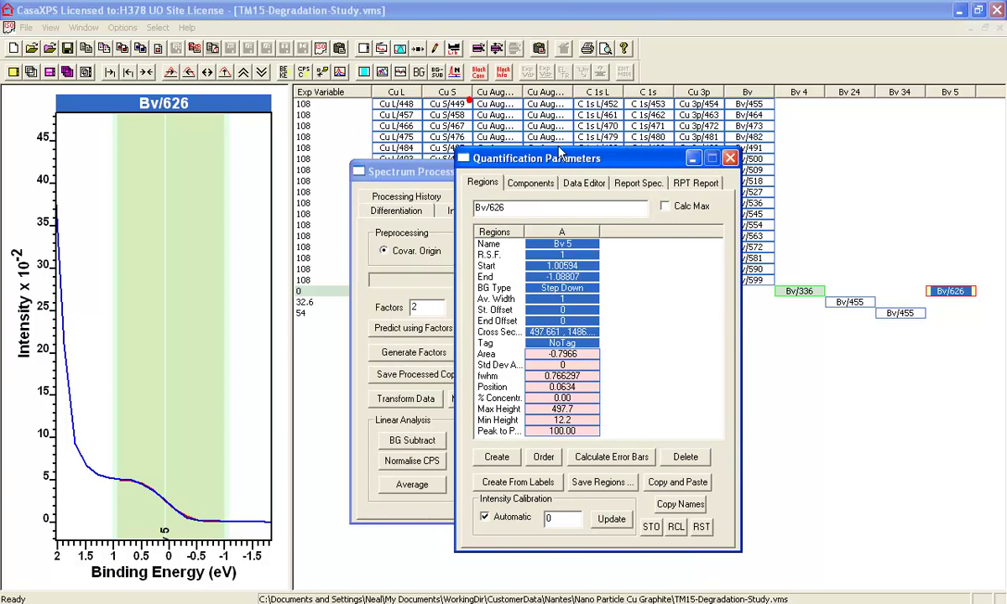
Label the Bv/626 plot with Bv 5, Pos. 0.06 and FWHM 0.77, and widen the plot
{"action": "left_click", "coordinate": [436, 48]}
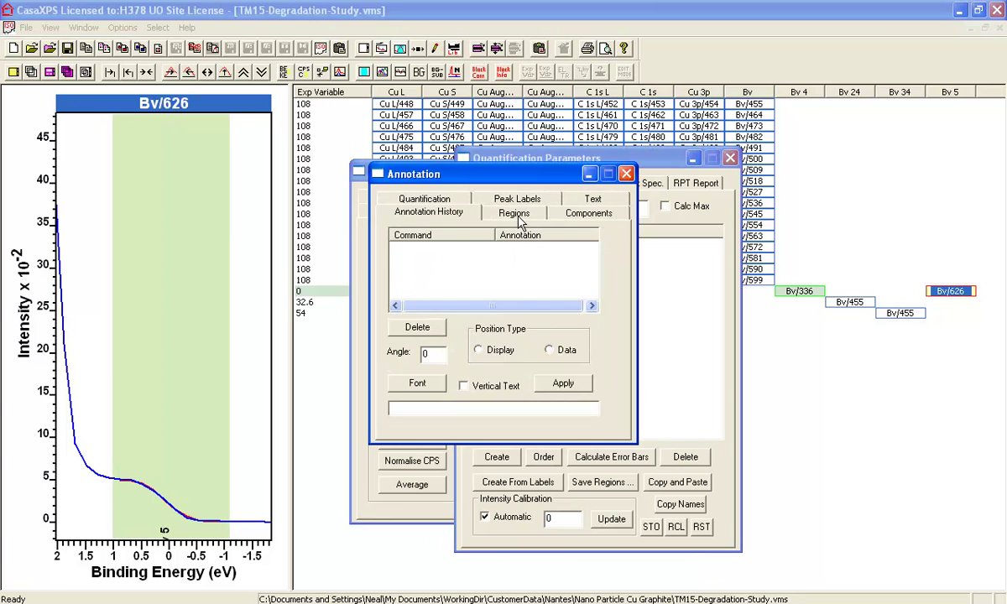
{"action": "left_click", "coordinate": [515, 215]}
{"action": "left_click", "coordinate": [560, 371]}
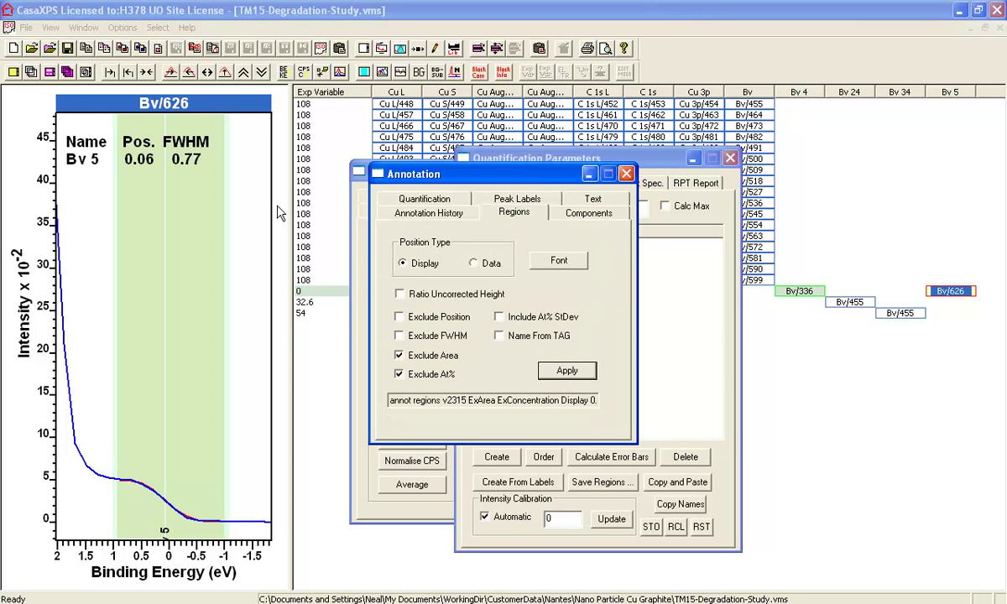
{"action": "left_click_drag", "start_coordinate": [292, 148], "coordinate": [480, 148]}
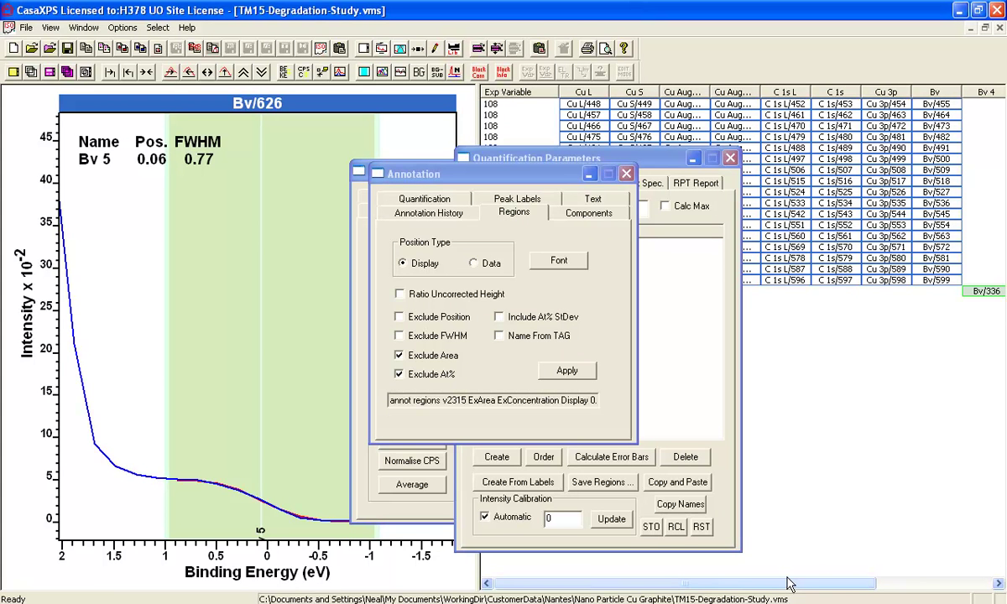
{"action": "left_click_drag", "start_coordinate": [789, 585], "coordinate": [771, 585]}
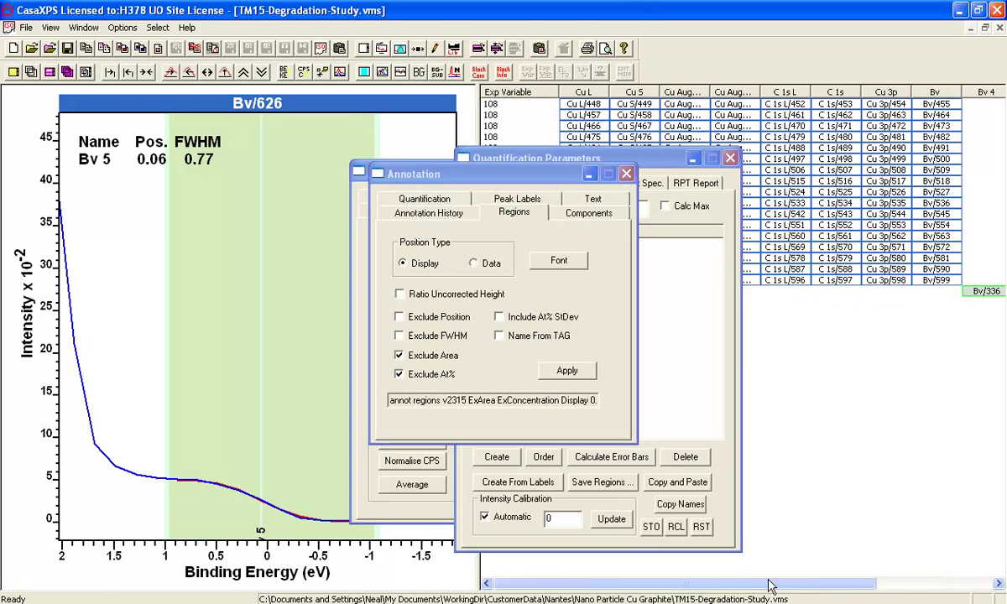
{"action": "left_click", "coordinate": [83, 27]}
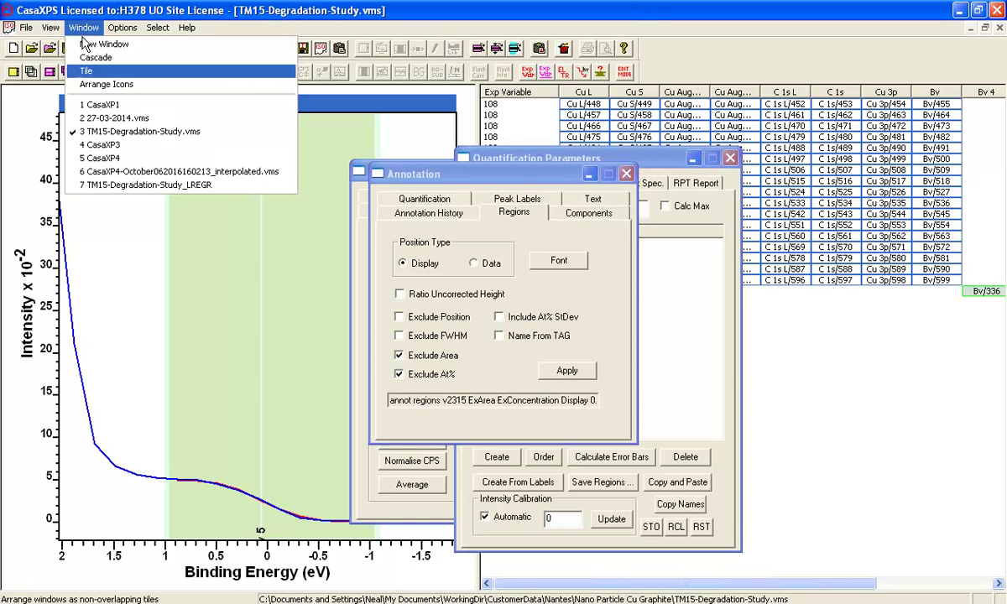
Copy the Bv/626 block into TM15-Degradation-Study_LREGR as Bv 5 and close the dialogs
{"action": "left_click", "coordinate": [106, 185]}
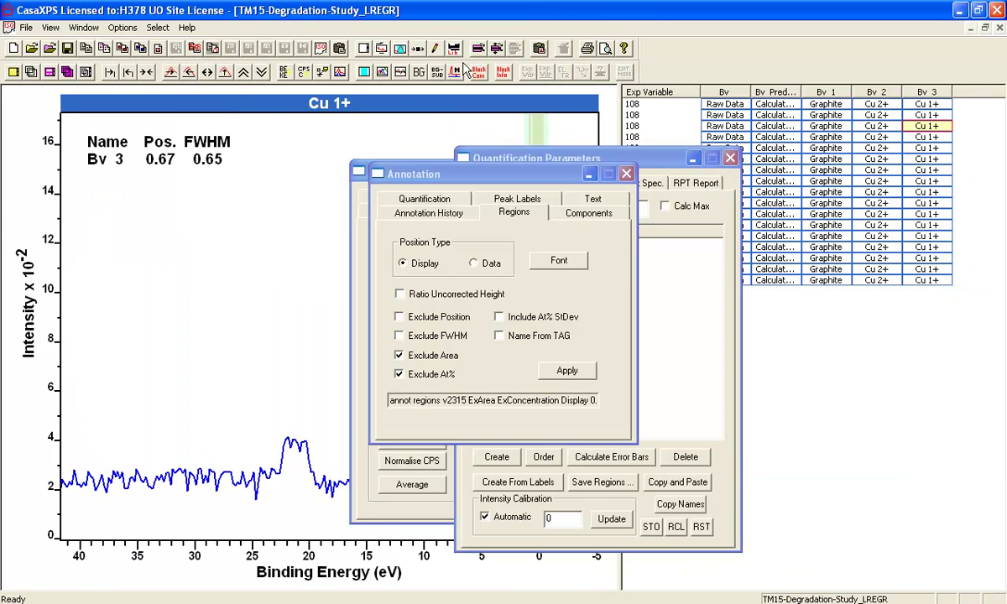
{"action": "left_click", "coordinate": [515, 48]}
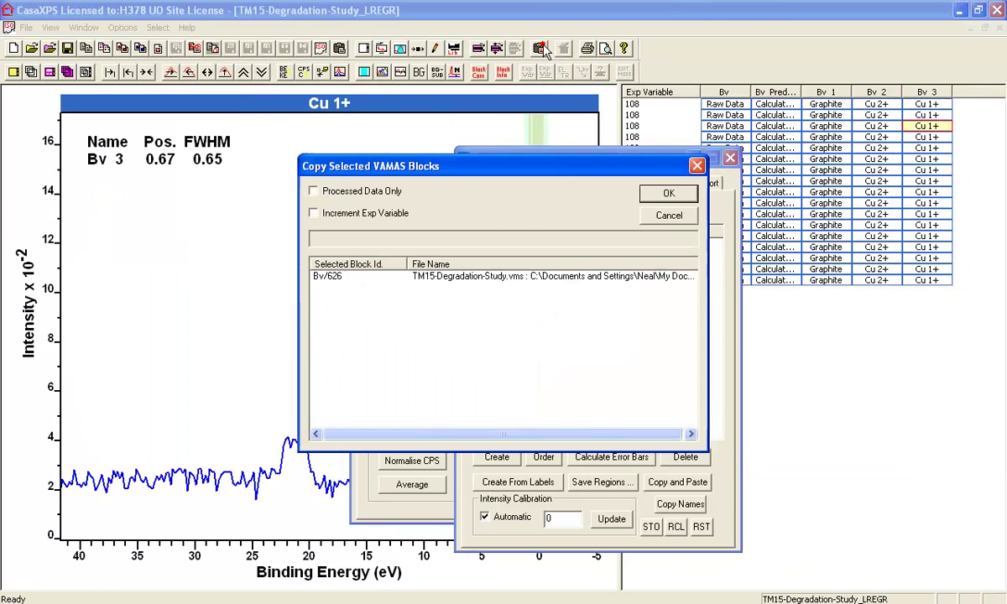
{"action": "left_click", "coordinate": [658, 194]}
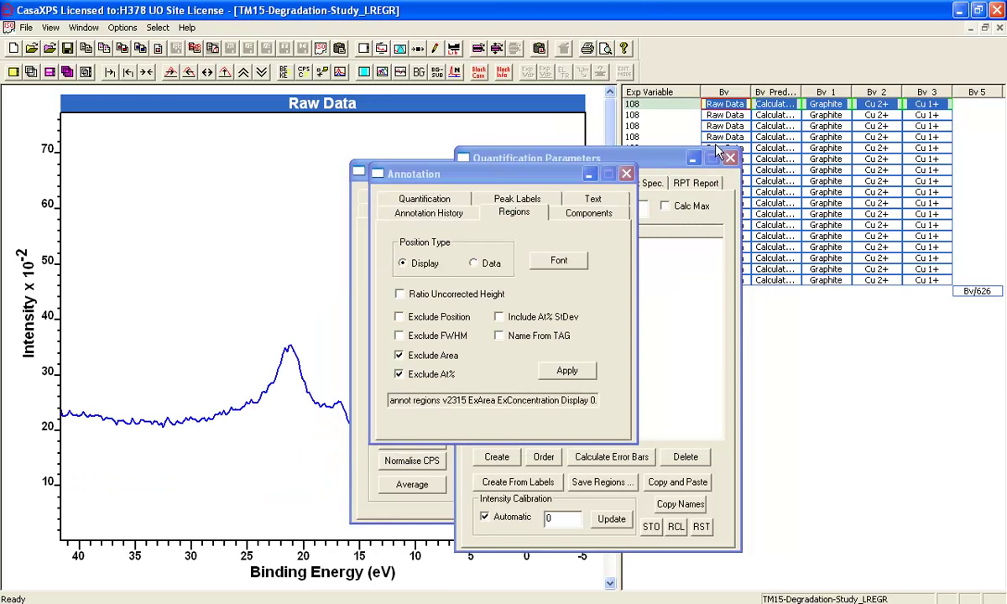
{"action": "left_click", "coordinate": [623, 174]}
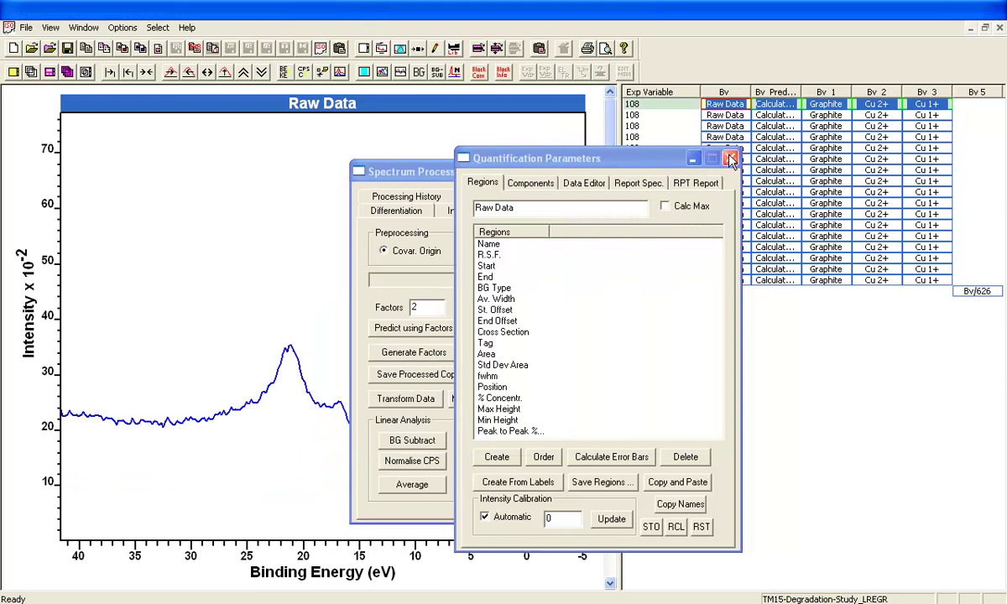
{"action": "left_click", "coordinate": [730, 159]}
{"action": "left_click", "coordinate": [669, 172]}
Select the row-3 Cu 2+, Cu 1+ and Bv/626 spectra together
{"action": "left_click", "coordinate": [884, 115]}
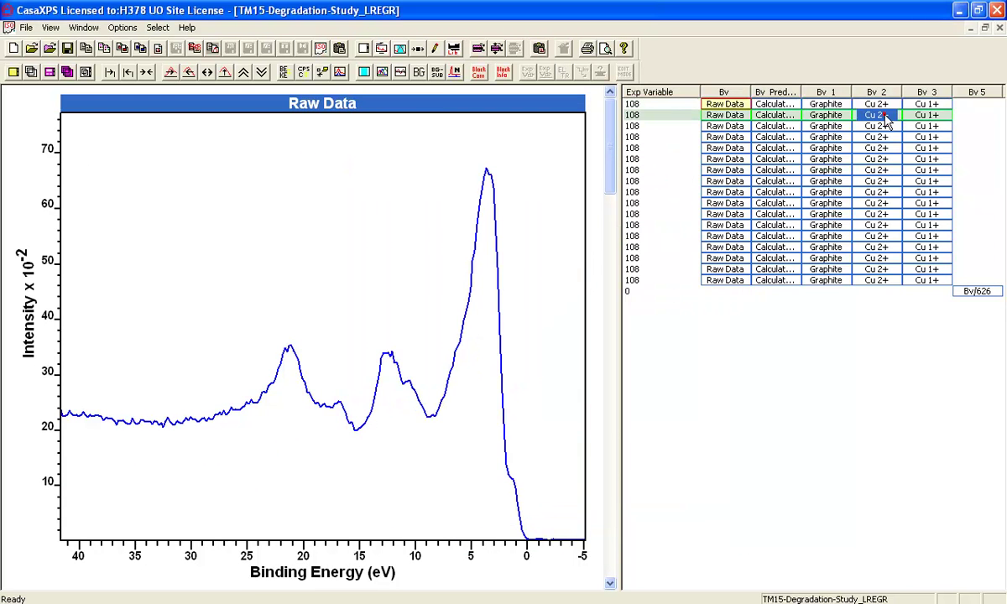
{"action": "key", "text": "Up"}
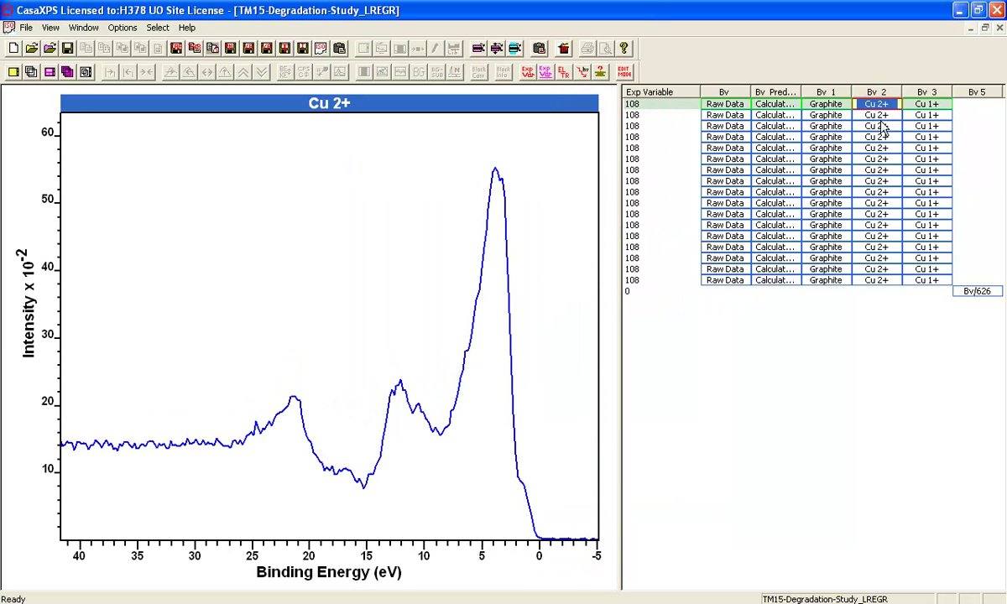
{"action": "key", "text": "Down"}
{"action": "key", "text": "Down"}
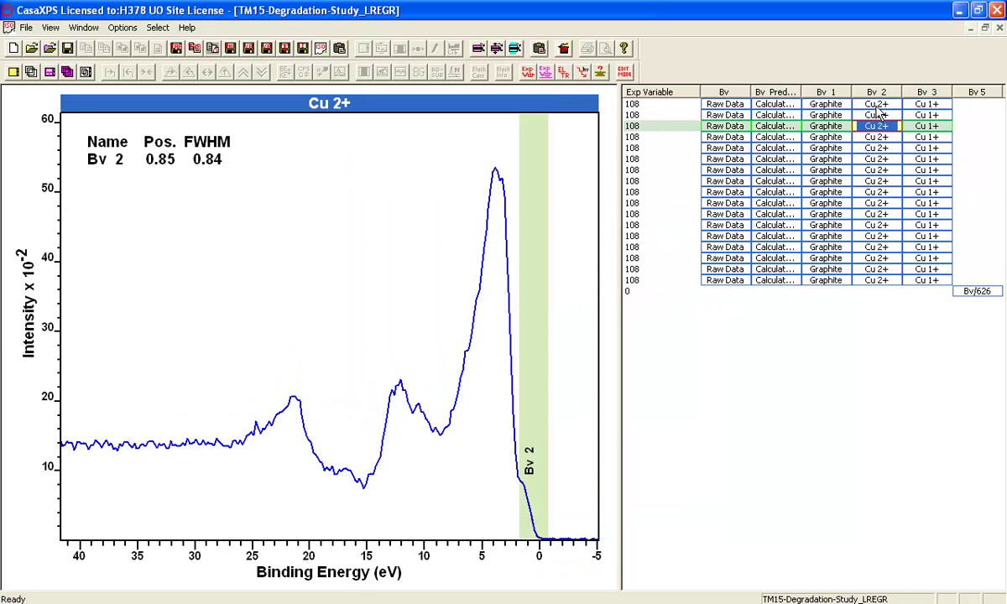
{"action": "left_click", "coordinate": [927, 126], "text": "ctrl"}
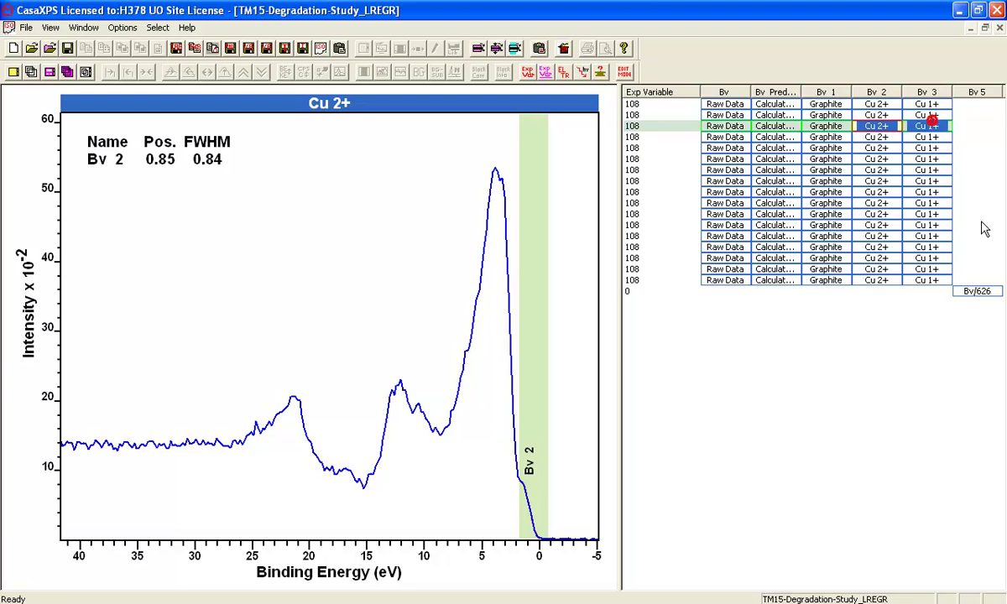
{"action": "left_click", "coordinate": [978, 291], "text": "ctrl"}
Tile the three spectra as one row of 3 tiles, side by side, and widen the plotting area
{"action": "left_click", "coordinate": [14, 73]}
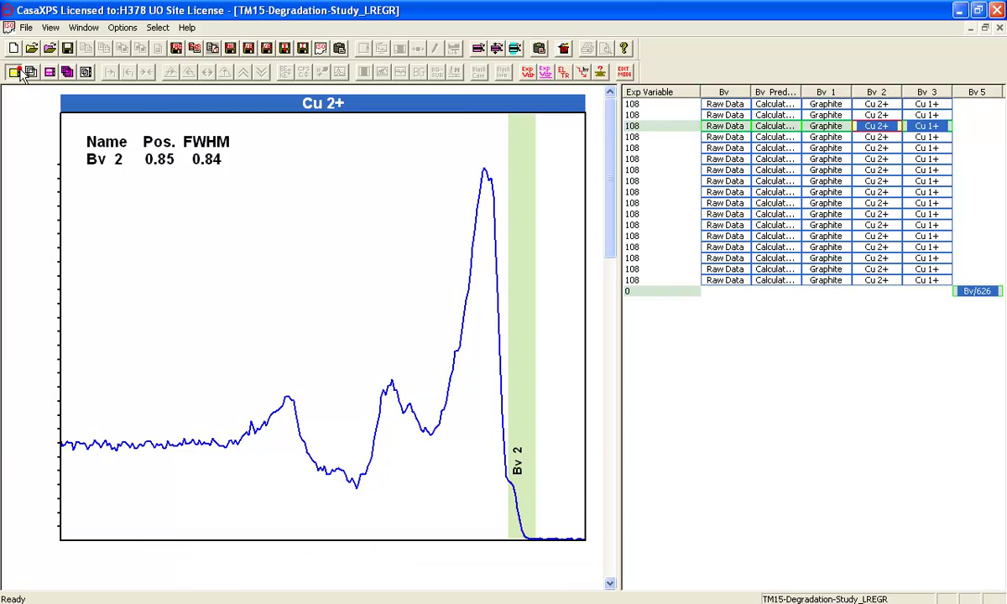
{"action": "left_click", "coordinate": [310, 172]}
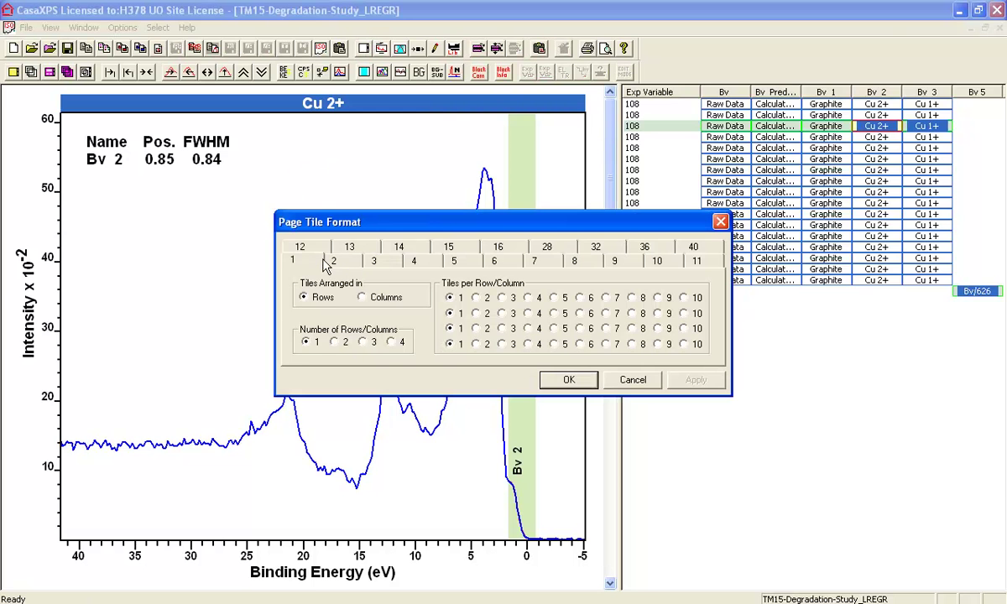
{"action": "left_click", "coordinate": [377, 262]}
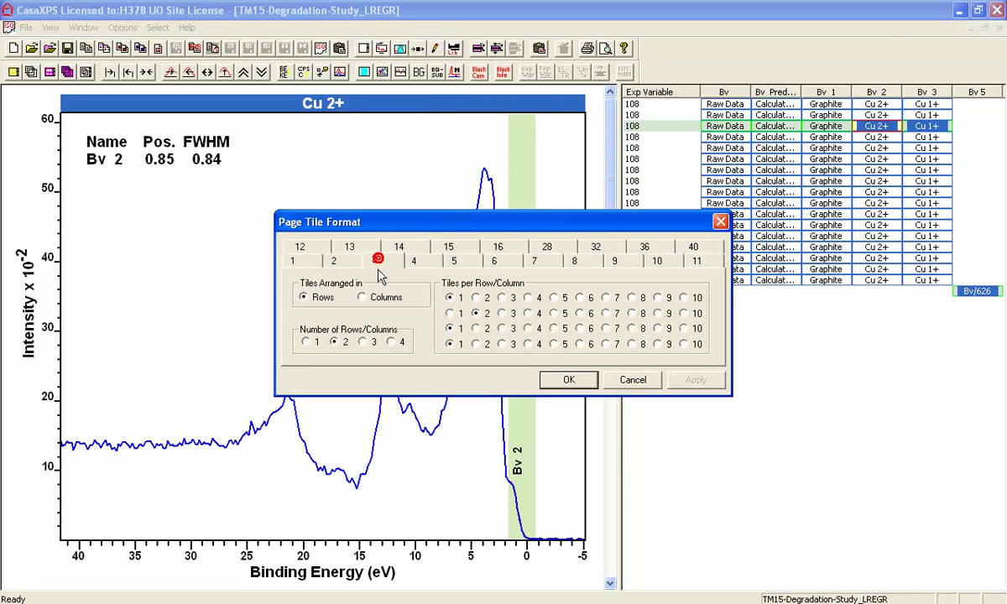
{"action": "left_click", "coordinate": [306, 343]}
{"action": "left_click", "coordinate": [501, 297]}
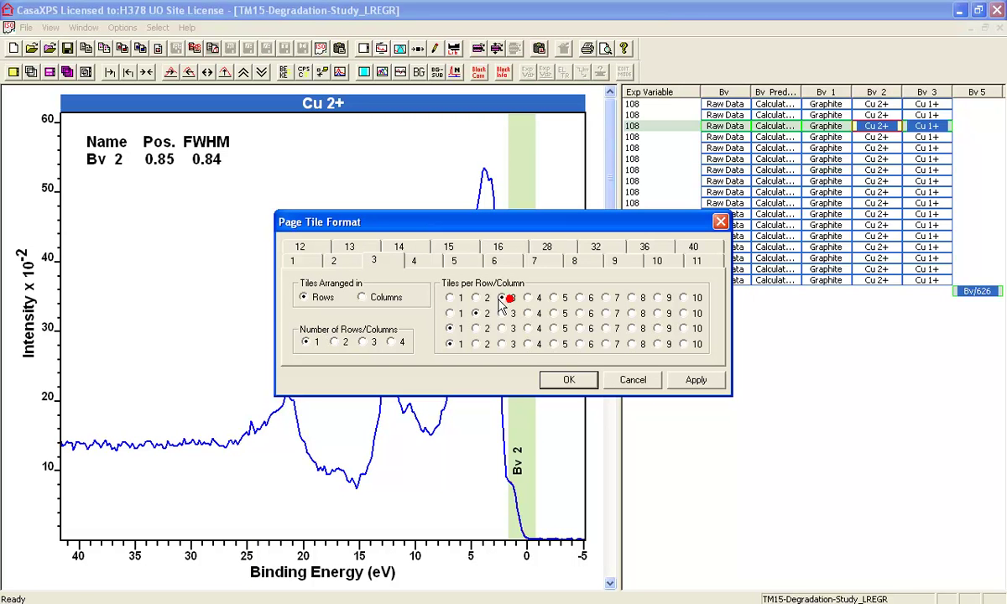
{"action": "left_click", "coordinate": [374, 298]}
{"action": "left_click", "coordinate": [555, 379]}
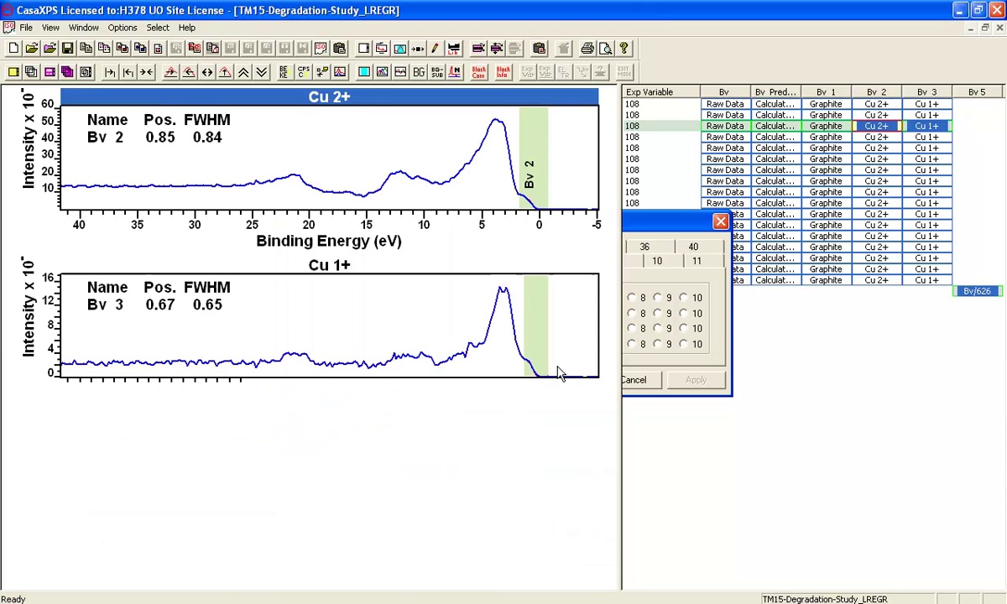
{"action": "left_click", "coordinate": [365, 49]}
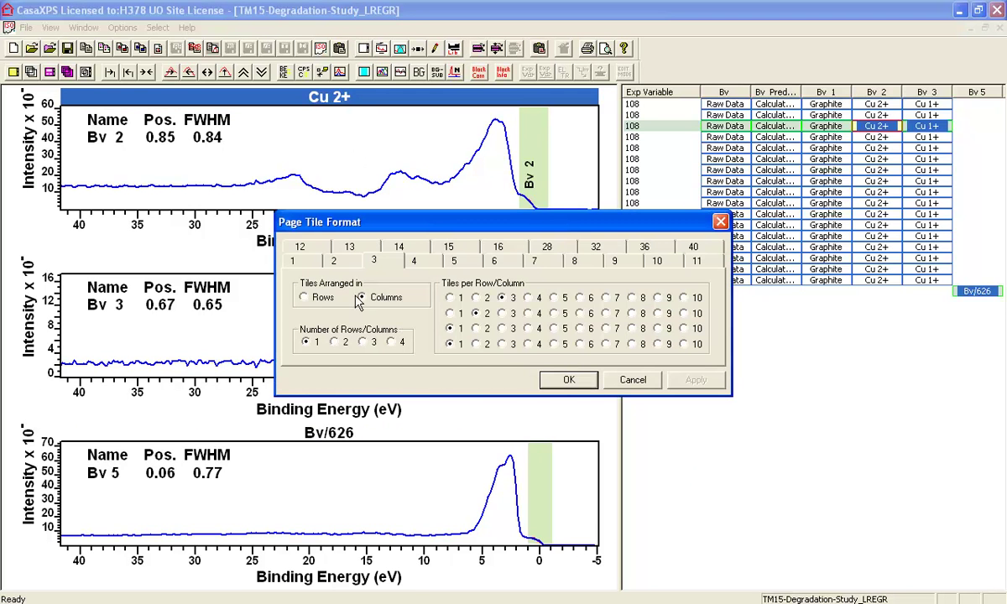
{"action": "left_click", "coordinate": [324, 301]}
{"action": "left_click", "coordinate": [569, 380]}
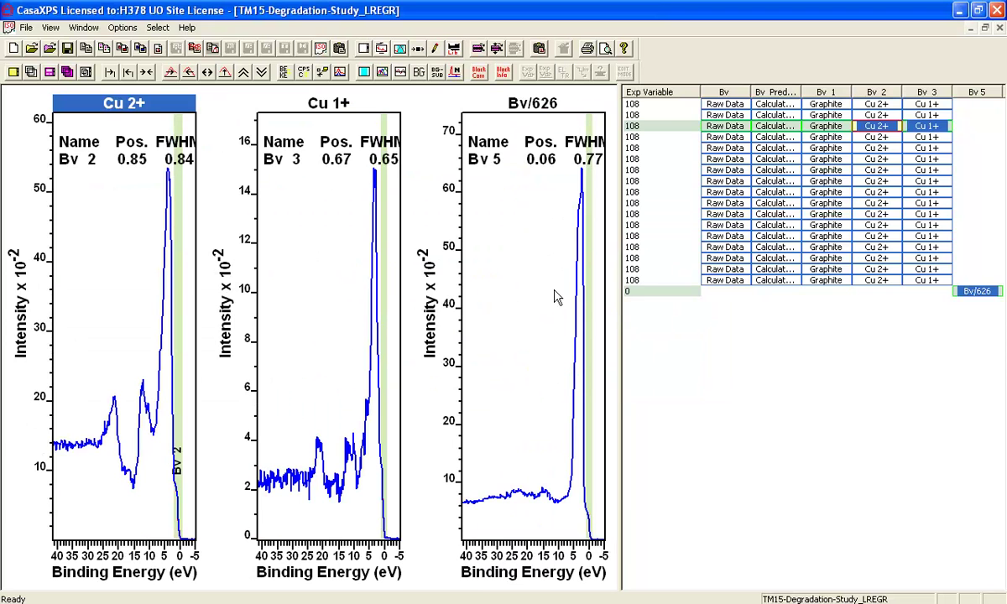
{"action": "left_click_drag", "start_coordinate": [623, 266], "coordinate": [868, 265]}
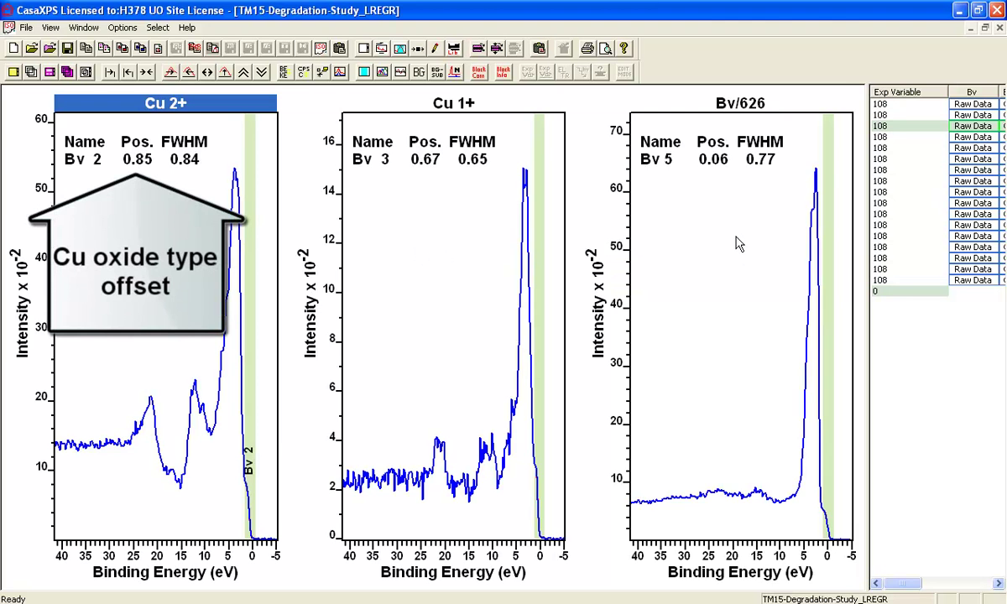
On the Bv/626 tile, start a text annotation reading 'Metal'
{"action": "left_click", "coordinate": [738, 244]}
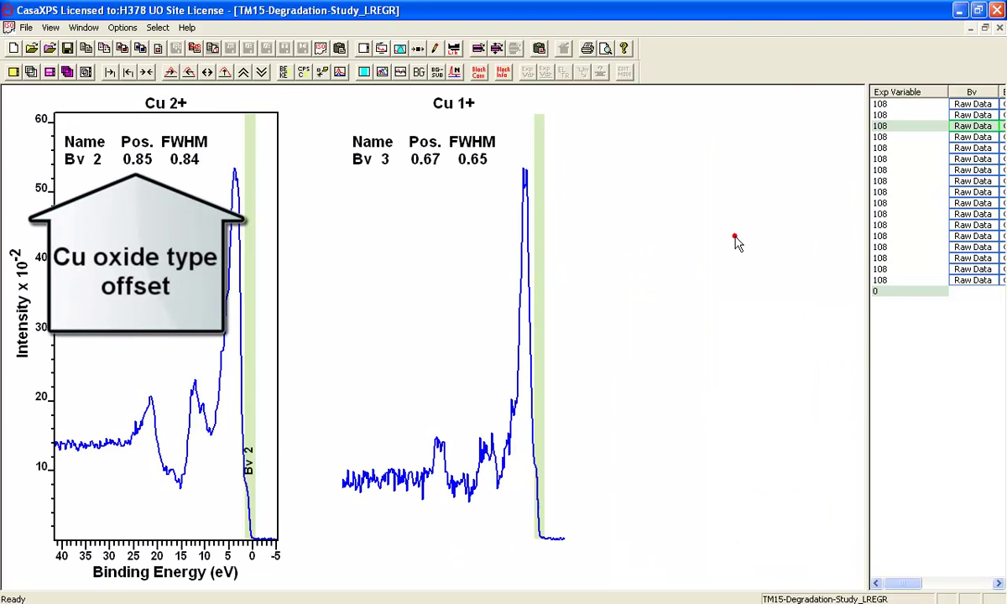
{"action": "left_click", "coordinate": [514, 51]}
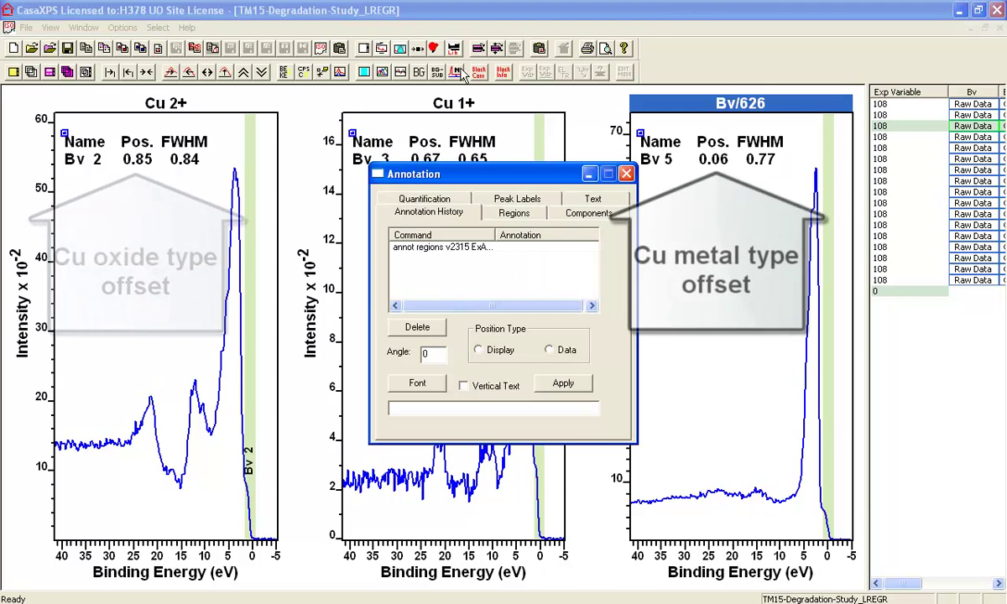
{"action": "left_click", "coordinate": [590, 201]}
{"action": "left_click_drag", "start_coordinate": [479, 247], "coordinate": [362, 252]}
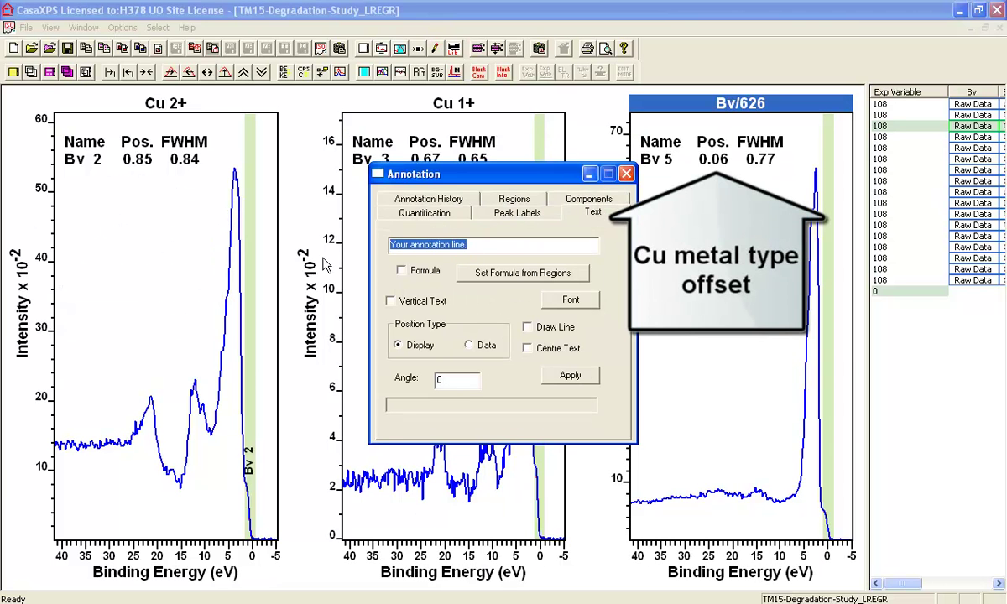
{"action": "type", "text": "Metal"}
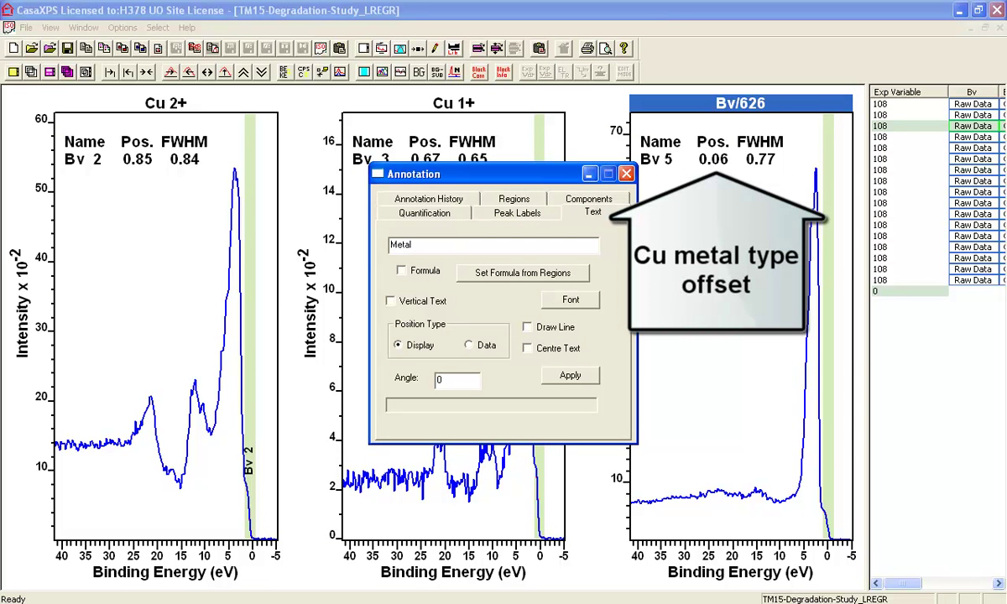